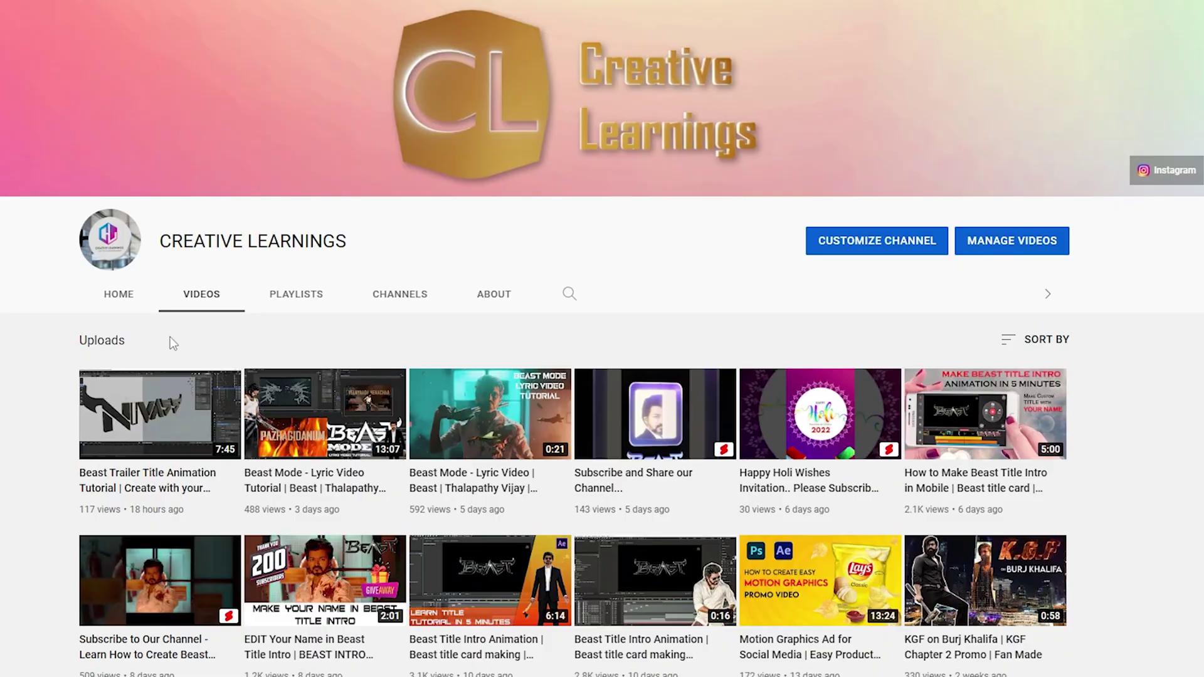
{"action": "scroll", "coordinate": [205, 341], "scroll_direction": "down", "scroll_amount": 3}
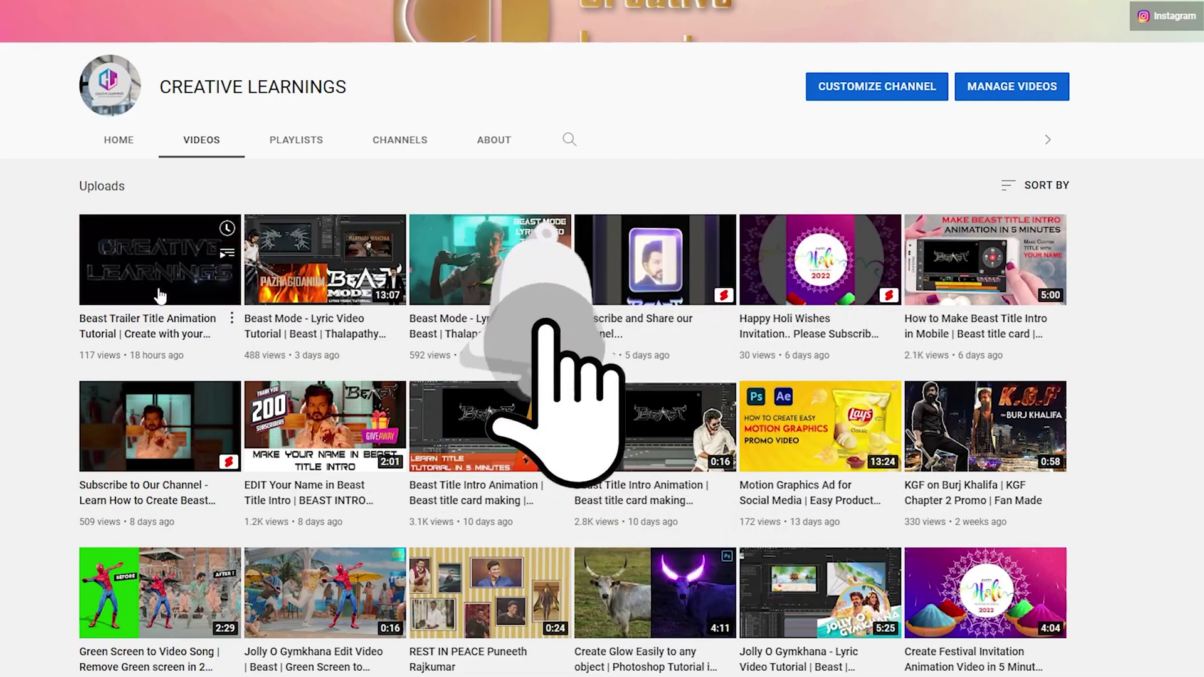
{"action": "scroll", "coordinate": [161, 295], "scroll_direction": "down", "scroll_amount": 2}
{"action": "scroll", "coordinate": [161, 296], "scroll_direction": "down", "scroll_amount": 3}
{"action": "scroll", "coordinate": [1080, 341], "scroll_direction": "down", "scroll_amount": 4}
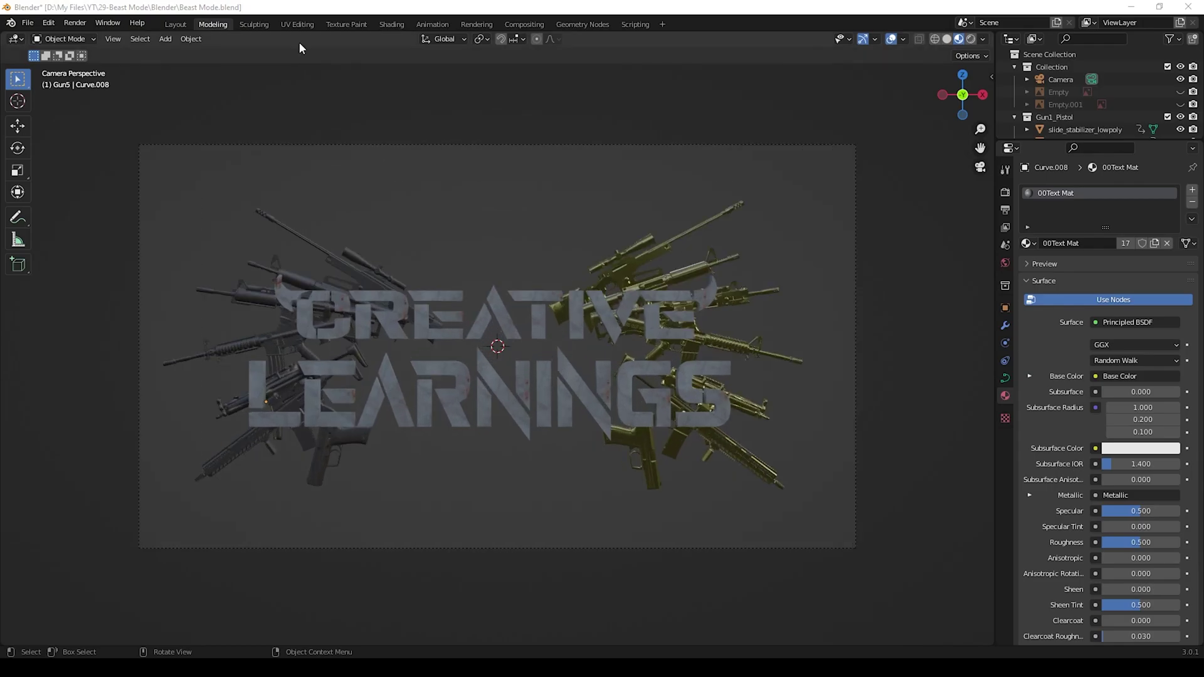
- Switch to Blender's Layout workspace and play back the gun animation behind the CREATIVE LEARNINGS title
{"action": "left_click", "coordinate": [175, 24]}
{"action": "key", "text": "KP_0"}
{"action": "scroll", "coordinate": [444, 257], "scroll_direction": "up", "scroll_amount": 2}
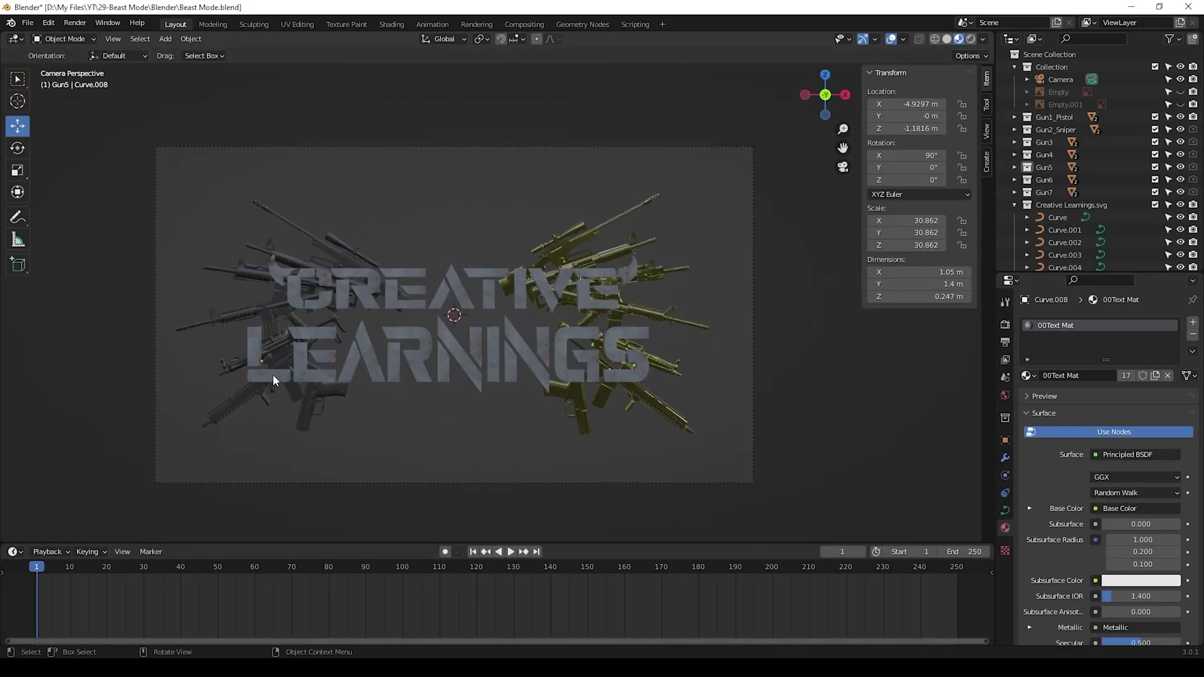
{"action": "left_click", "coordinate": [299, 285]}
{"action": "key", "text": "space"}
{"action": "left_click", "coordinate": [418, 568]}
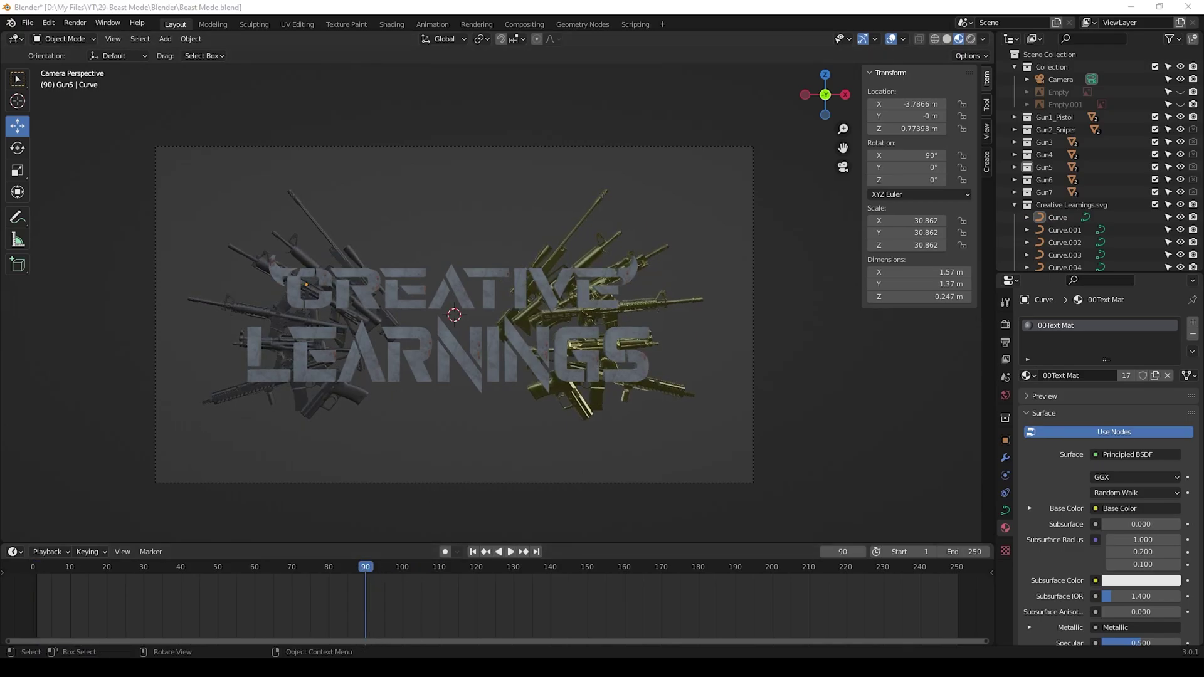
- Insert location, rotation and scale keyframes at frame 70 for each letter of CREATIVE
{"action": "left_click_drag", "start_coordinate": [357, 576], "coordinate": [292, 577]}
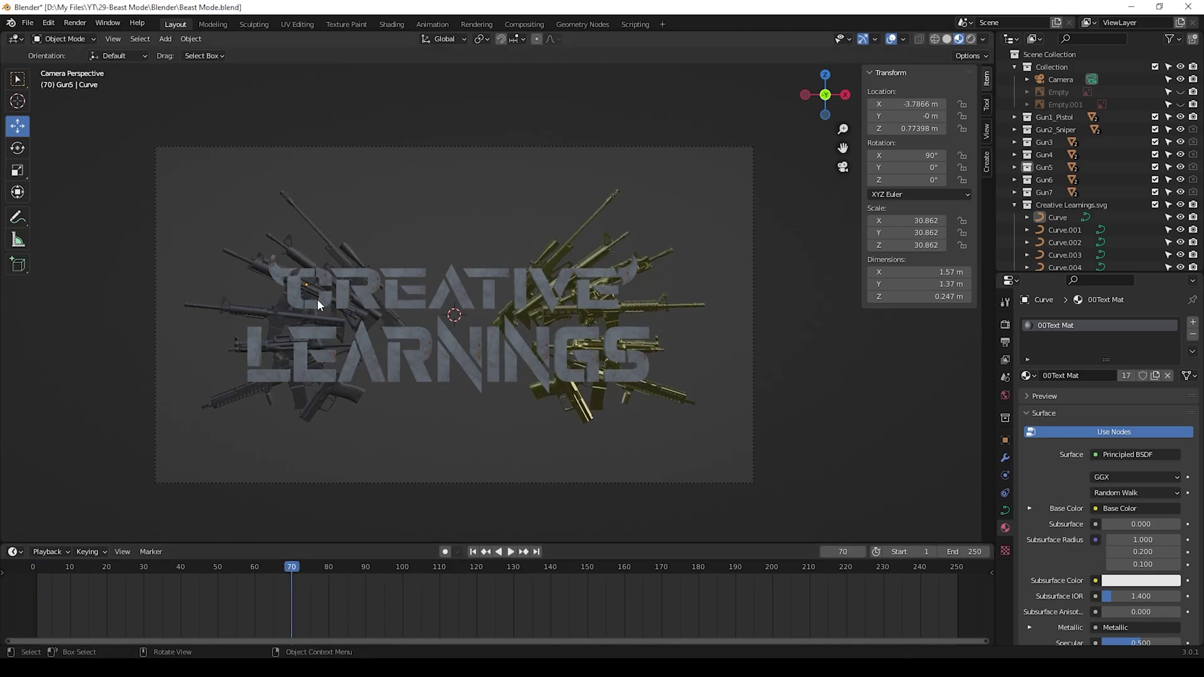
{"action": "left_click", "coordinate": [318, 305]}
{"action": "key", "text": "i"}
{"action": "left_click", "coordinate": [364, 318]}
{"action": "left_click", "coordinate": [366, 288]}
{"action": "key", "text": "i"}
{"action": "left_click", "coordinate": [367, 288]}
{"action": "left_click", "coordinate": [414, 292]}
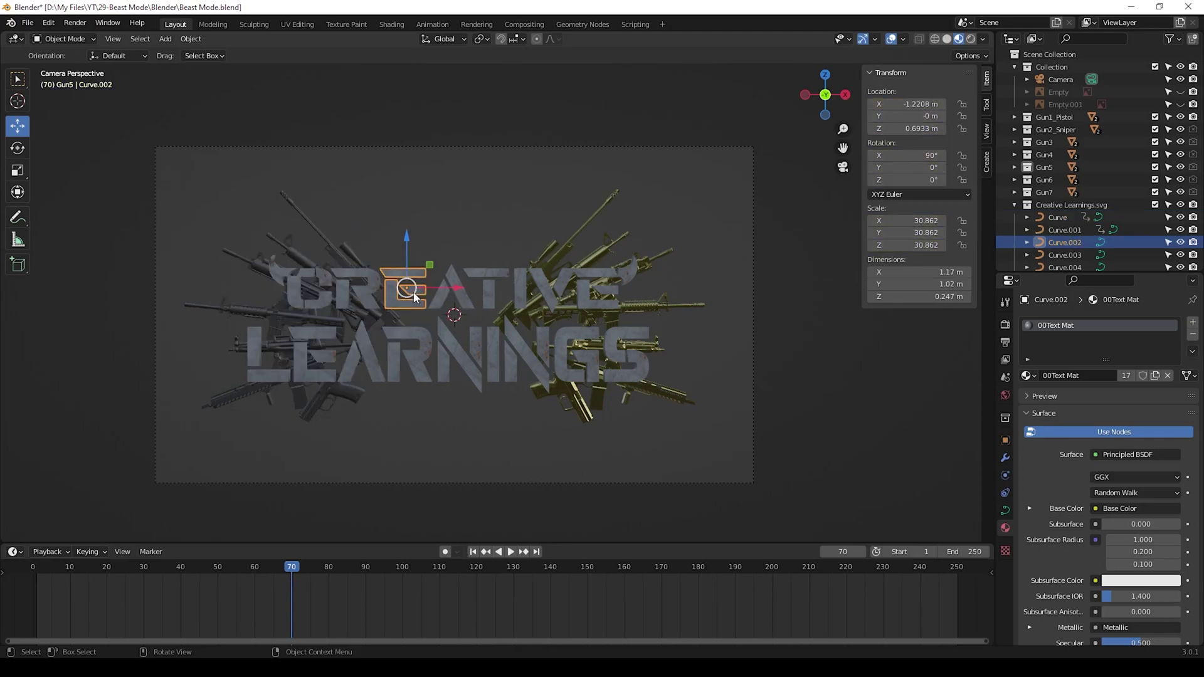
{"action": "key", "text": "i"}
{"action": "left_click", "coordinate": [413, 293]}
{"action": "left_click", "coordinate": [464, 298]}
{"action": "key", "text": "i"}
{"action": "left_click", "coordinate": [502, 291]}
{"action": "key", "text": "i"}
{"action": "left_click", "coordinate": [529, 292]}
{"action": "key", "text": "i"}
{"action": "left_click", "coordinate": [555, 290]}
{"action": "key", "text": "i"}
{"action": "left_click", "coordinate": [588, 298]}
{"action": "key", "text": "i"}
{"action": "left_click", "coordinate": [588, 301]}
- Insert location, rotation and scale keyframes at frame 70 for the letters of LEARNINGS
{"action": "left_click", "coordinate": [620, 345]}
{"action": "key", "text": "i"}
{"action": "left_click", "coordinate": [620, 345]}
{"action": "left_click", "coordinate": [561, 344]}
{"action": "key", "text": "i"}
{"action": "left_click", "coordinate": [563, 343]}
{"action": "left_click", "coordinate": [488, 351]}
{"action": "key", "text": "i"}
{"action": "left_click", "coordinate": [488, 349]}
{"action": "left_click", "coordinate": [409, 359]}
{"action": "key", "text": "i"}
{"action": "left_click", "coordinate": [408, 355]}
{"action": "left_click", "coordinate": [366, 361]}
{"action": "key", "text": "i"}
{"action": "left_click", "coordinate": [365, 361]}
{"action": "left_click", "coordinate": [303, 358]}
{"action": "key", "text": "i"}
{"action": "left_click", "coordinate": [302, 358]}
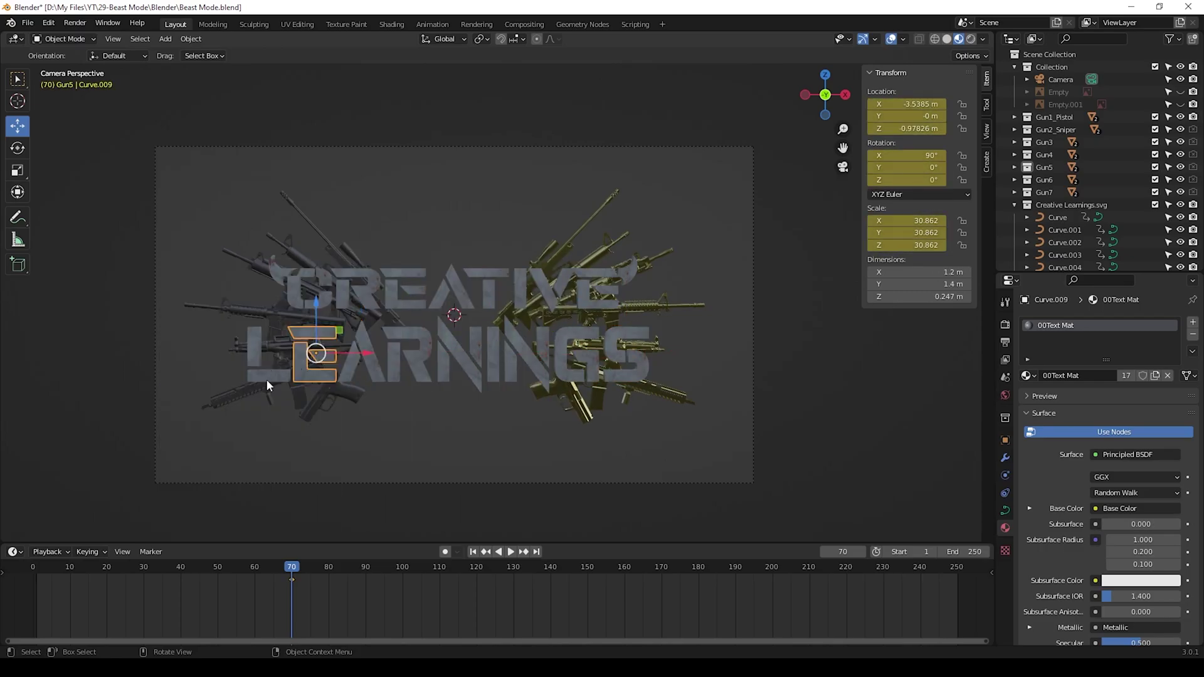
{"action": "left_click", "coordinate": [268, 377]}
- Duplicate all letter curves of the title, from Curve to Curve.016, in place
{"action": "left_click", "coordinate": [307, 285]}
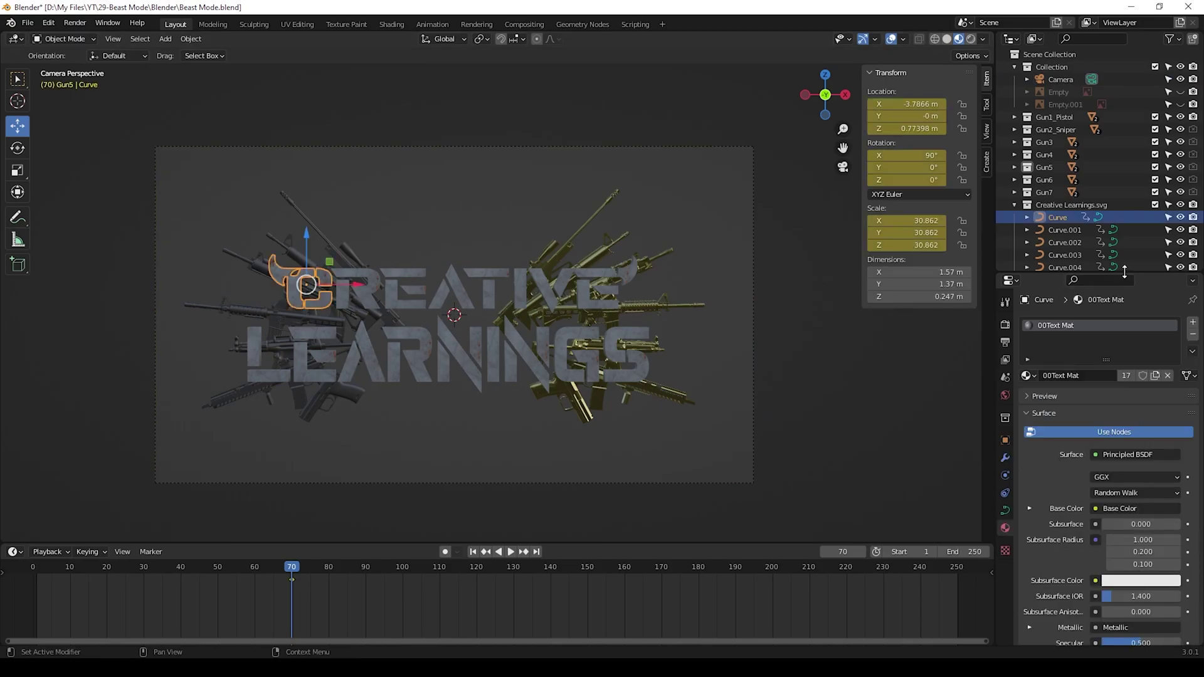
{"action": "left_click_drag", "start_coordinate": [1124, 271], "coordinate": [1124, 511]}
{"action": "left_click", "coordinate": [1065, 418], "text": "shift"}
{"action": "key", "text": "shift+d"}
{"action": "right_click", "coordinate": [493, 321]}
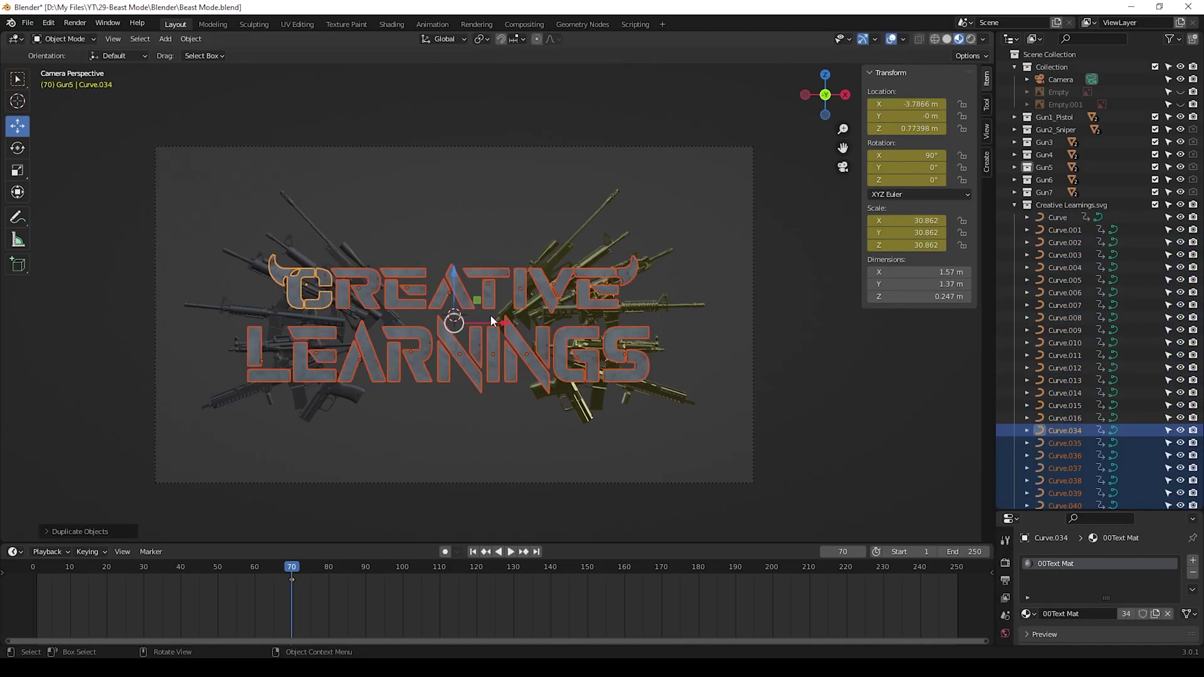
- Move the duplicated letters into a new collection named "Outline text"
{"action": "key", "text": "m"}
{"action": "left_click", "coordinate": [495, 319]}
{"action": "type", "text": "0"}
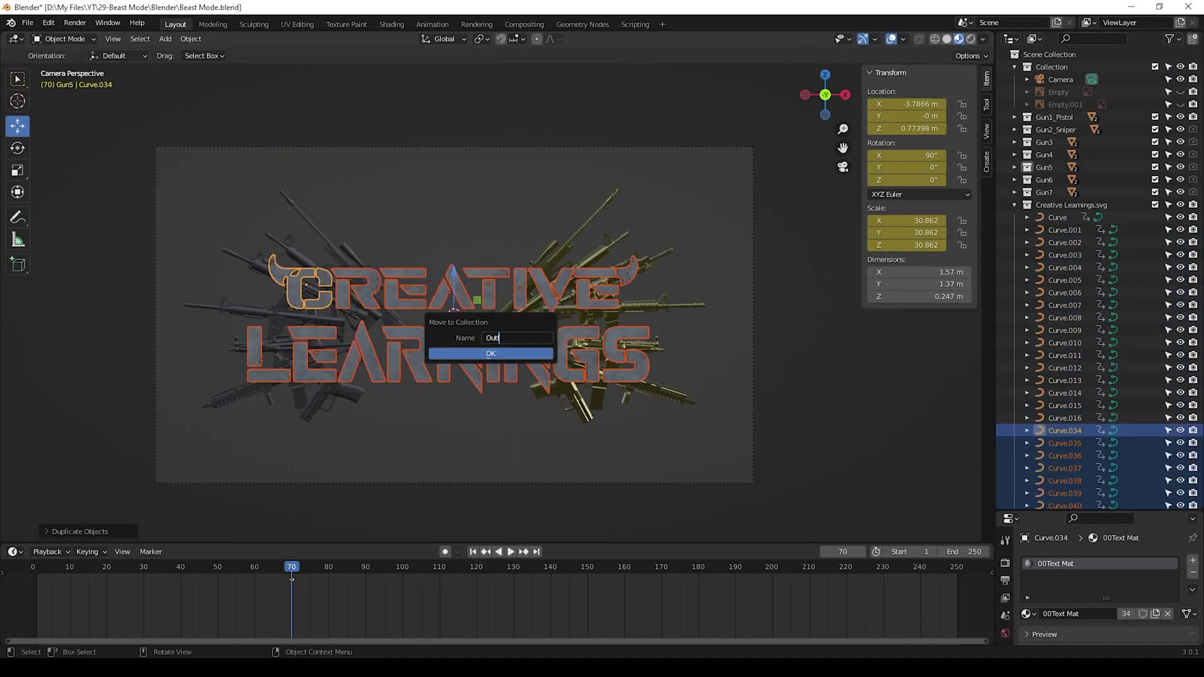
{"action": "left_click", "coordinate": [490, 353]}
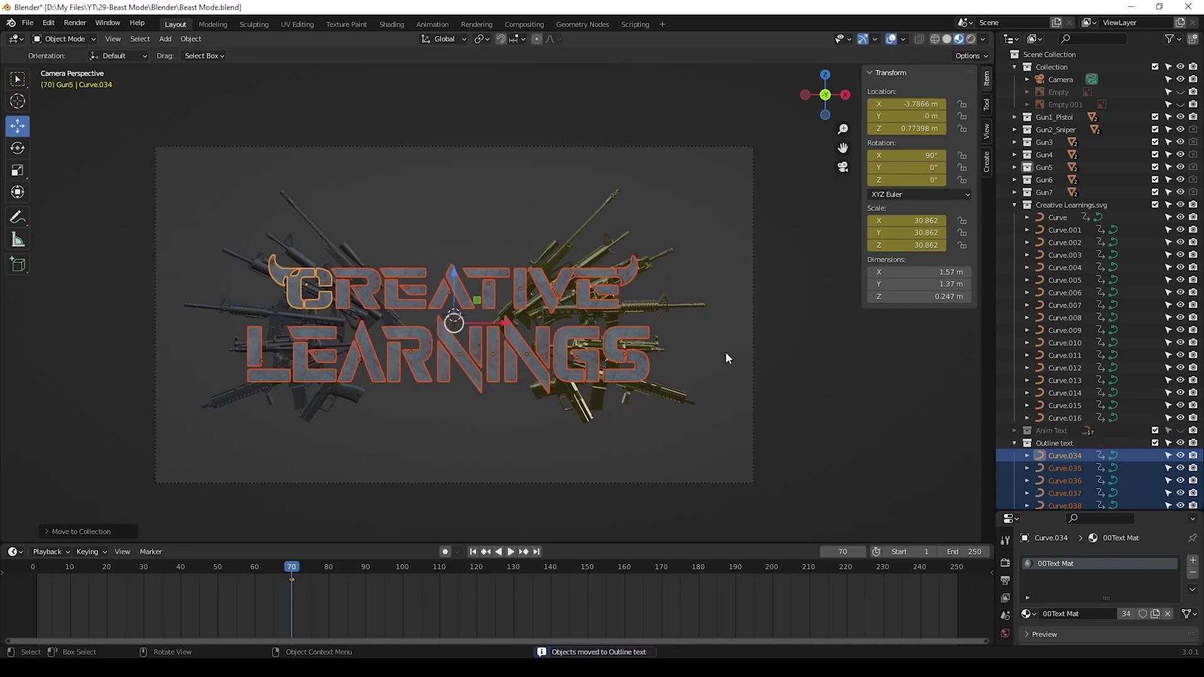
{"action": "left_click_drag", "start_coordinate": [1097, 512], "coordinate": [1097, 182]}
{"action": "left_click", "coordinate": [1005, 417]}
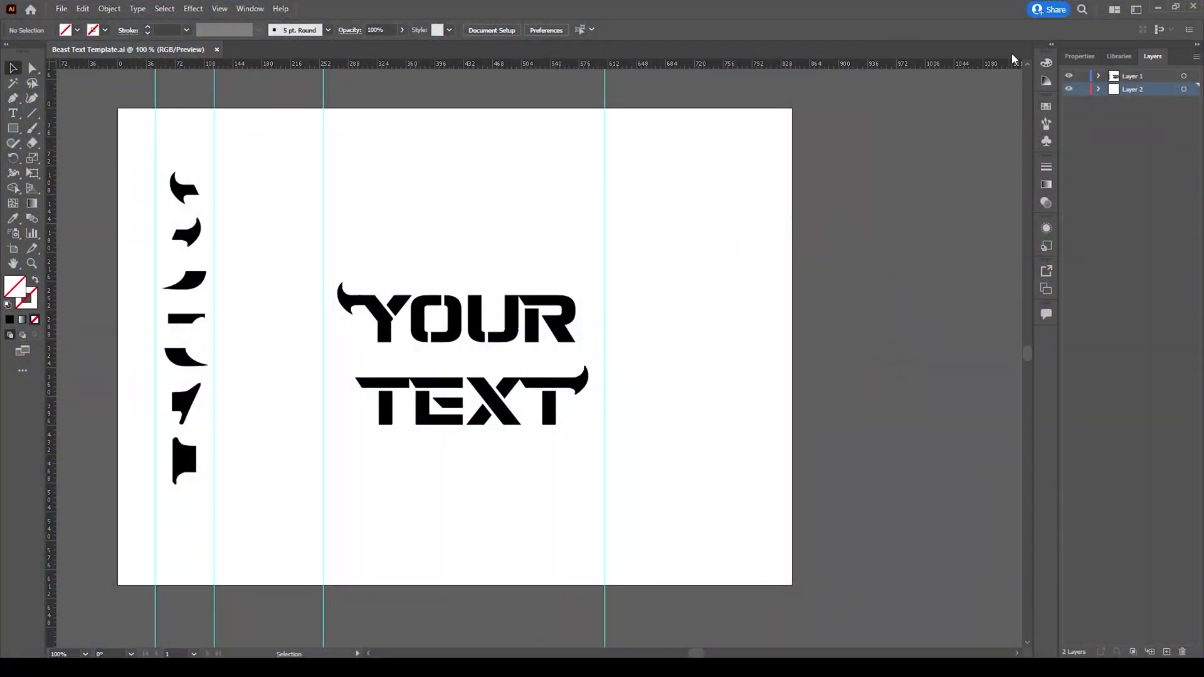
- Switch to the Beast Text Template.ai document in Illustrator and make Layer 1 the active layer
{"action": "scroll", "coordinate": [442, 175], "scroll_direction": "down", "scroll_amount": 1, "text": "alt"}
{"action": "scroll", "coordinate": [348, 216], "scroll_direction": "up", "scroll_amount": 1, "text": "alt"}
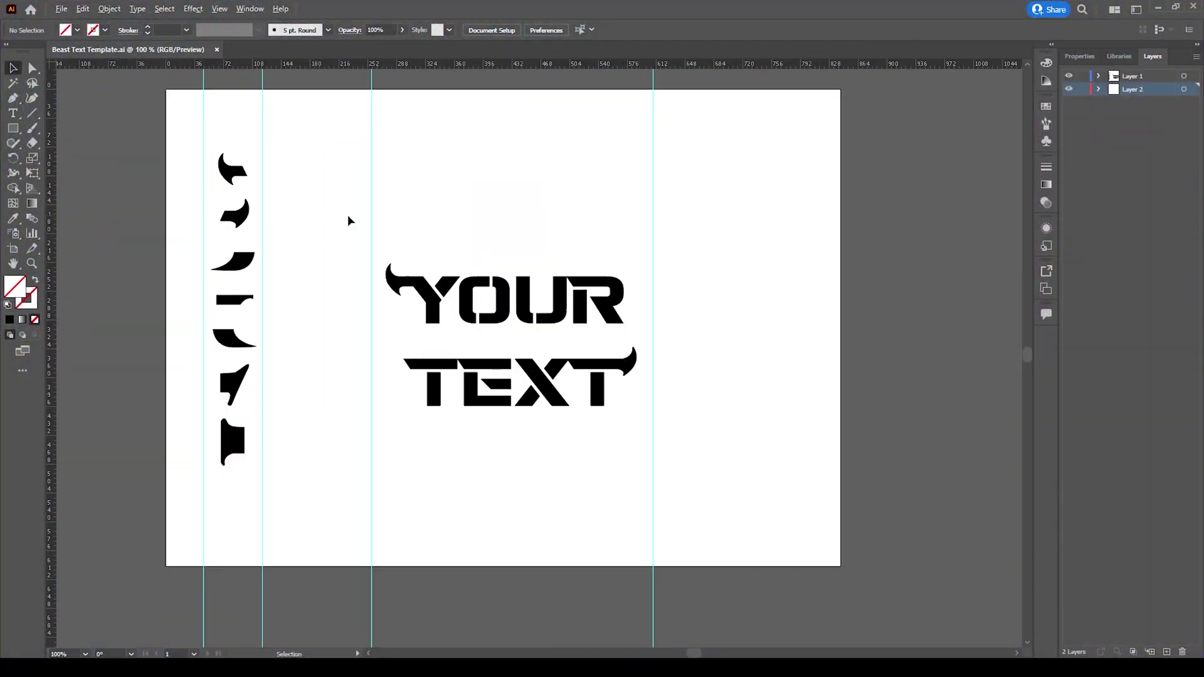
{"action": "key", "text": "t"}
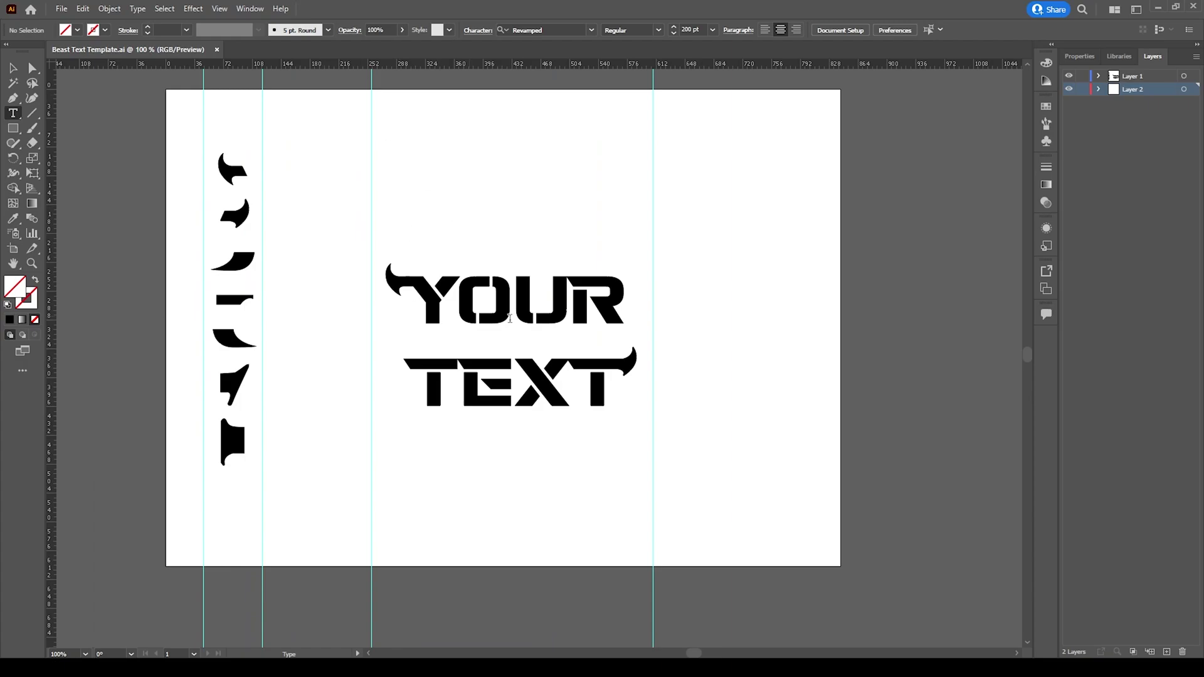
{"action": "left_click", "coordinate": [19, 65]}
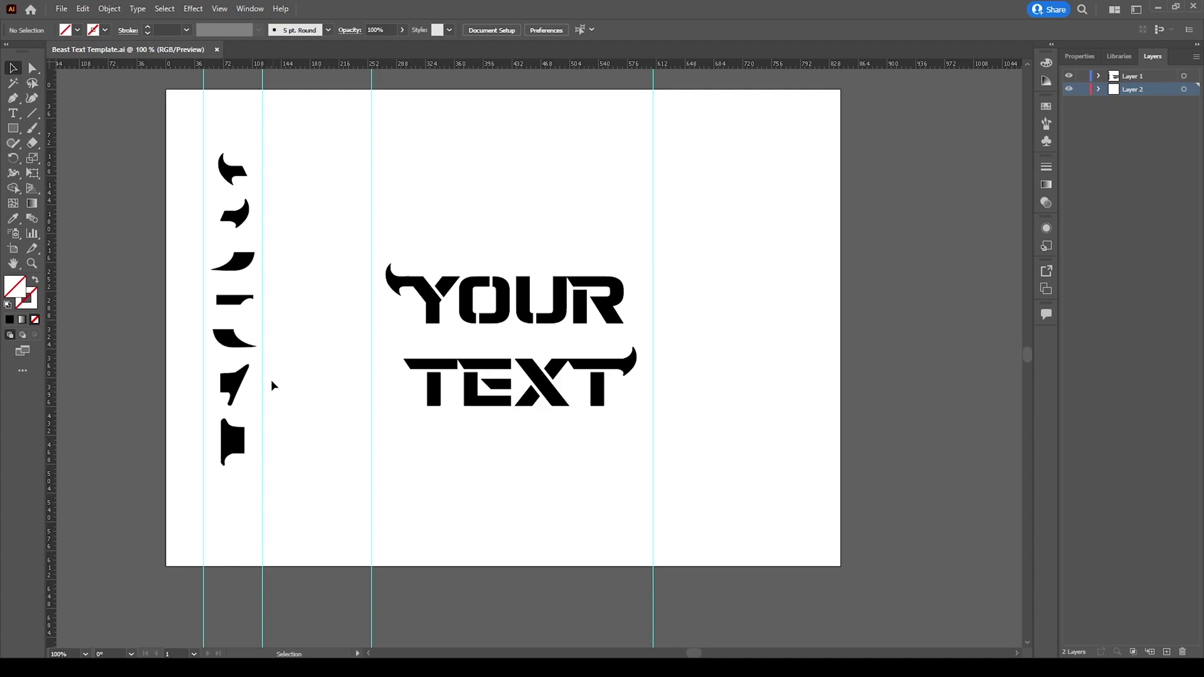
{"action": "left_click", "coordinate": [1137, 81]}
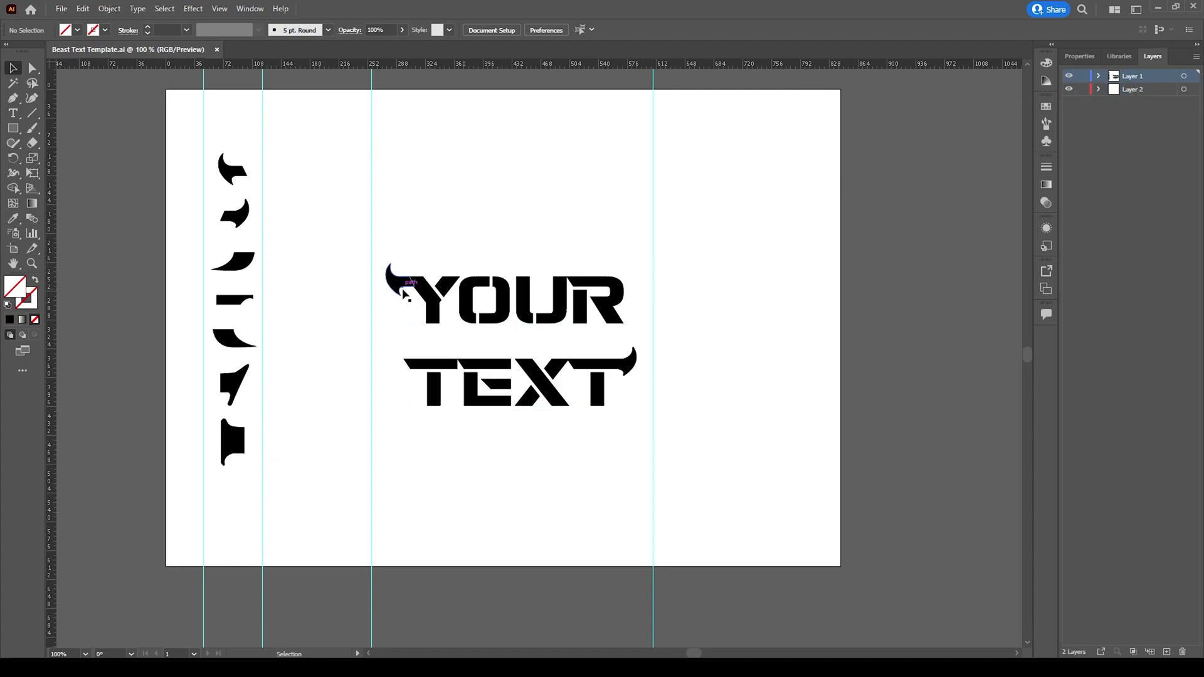
- Add a two-line title reading JOSH MEDIAS in the Revamped font on Layer 1
{"action": "left_click", "coordinate": [495, 406]}
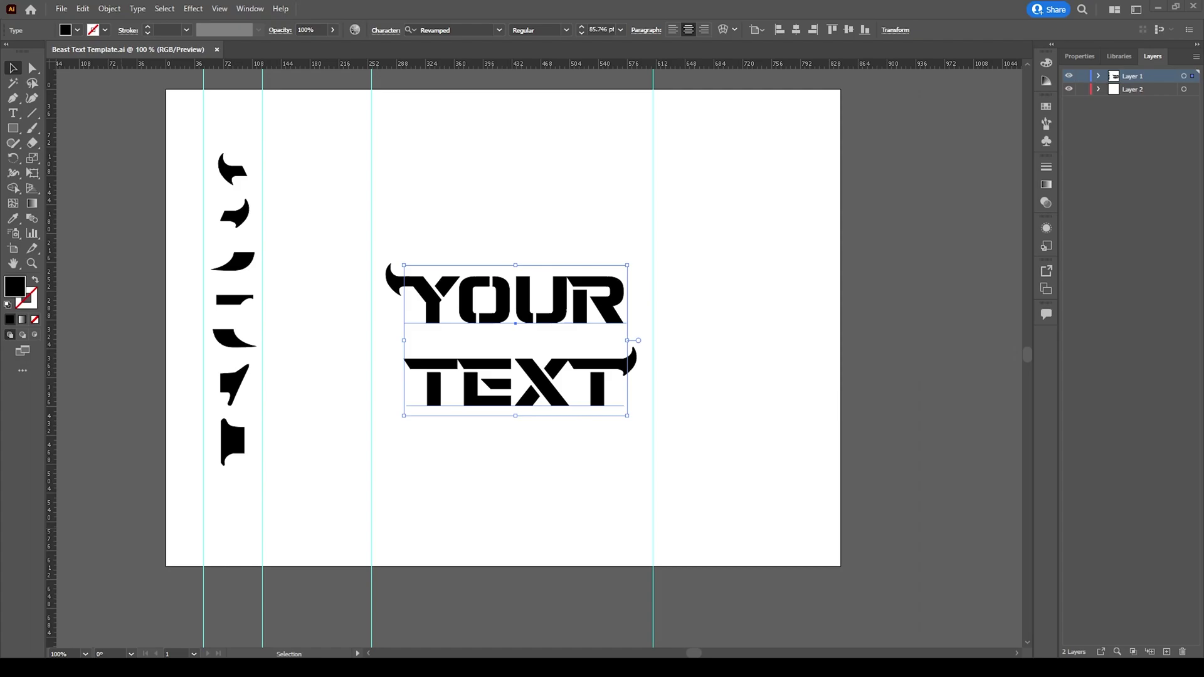
{"action": "key", "text": "t"}
{"action": "scroll", "coordinate": [430, 224], "scroll_direction": "up", "scroll_amount": 1}
{"action": "left_click", "coordinate": [430, 224]}
{"action": "type", "text": "JOSH"}
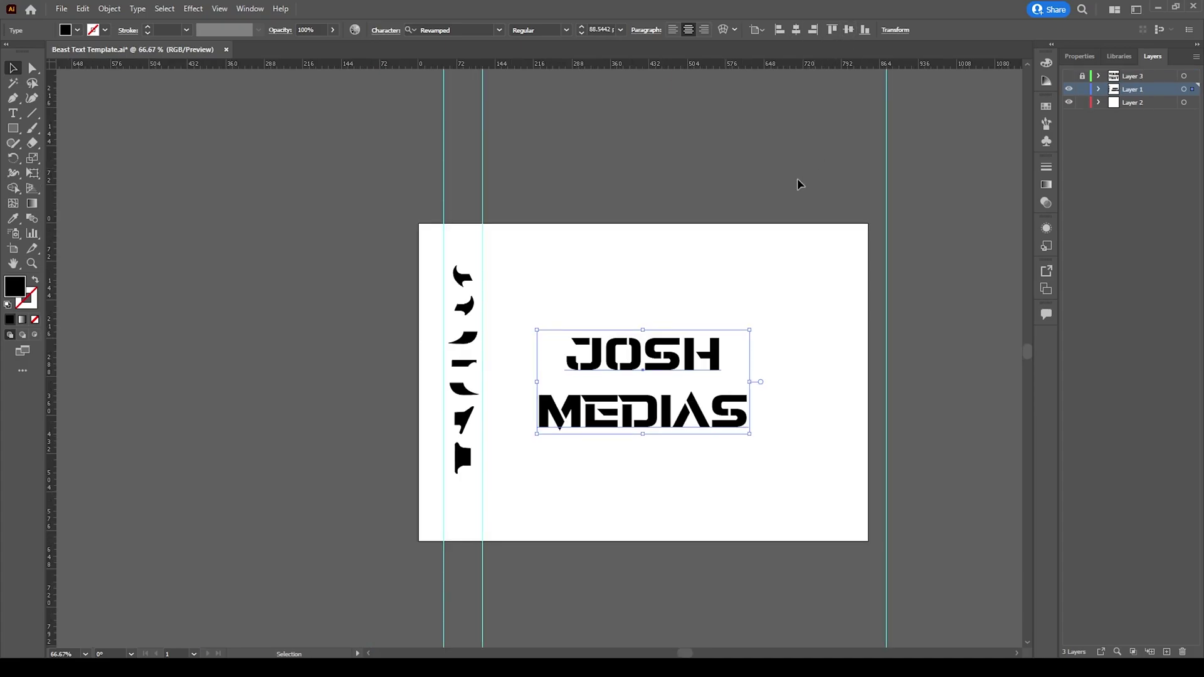
{"action": "left_click", "coordinate": [798, 182]}
- Place a copy of the first horn shape against the upper-left end of the J in JOSH
{"action": "scroll", "coordinate": [597, 327], "scroll_direction": "up", "scroll_amount": 2, "text": "alt"}
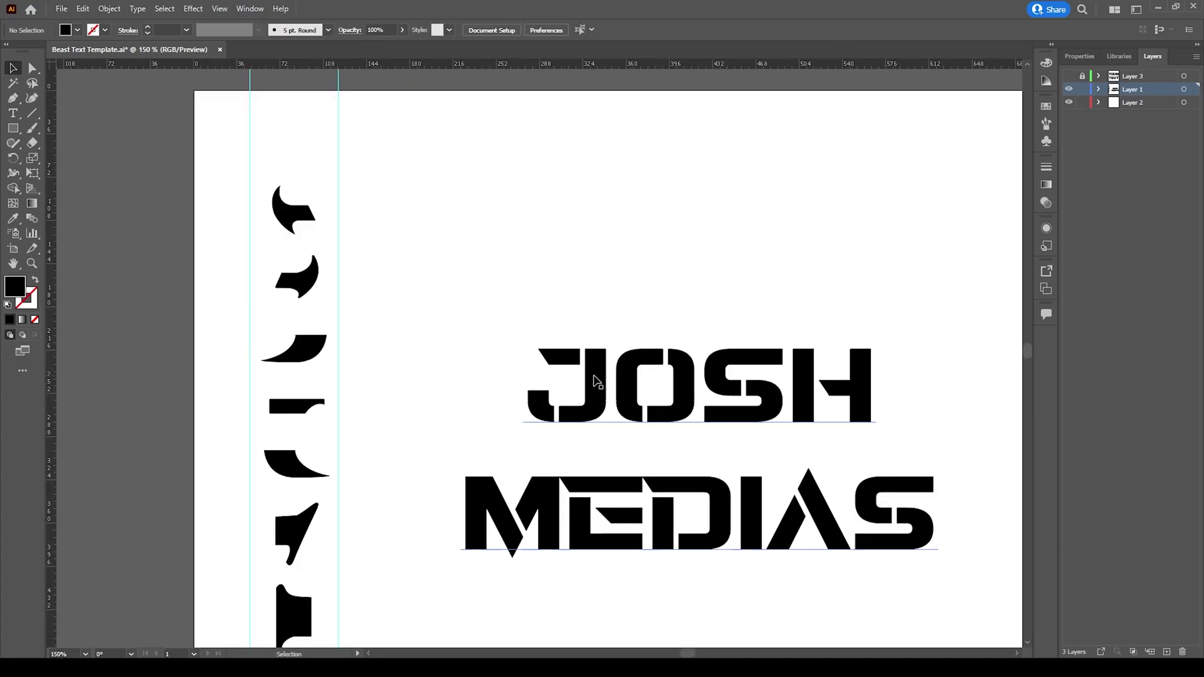
{"action": "scroll", "coordinate": [524, 277], "scroll_direction": "right", "scroll_amount": 2, "text": "shift"}
{"action": "scroll", "coordinate": [317, 470], "scroll_direction": "down", "scroll_amount": 2}
{"action": "left_click", "coordinate": [251, 145]}
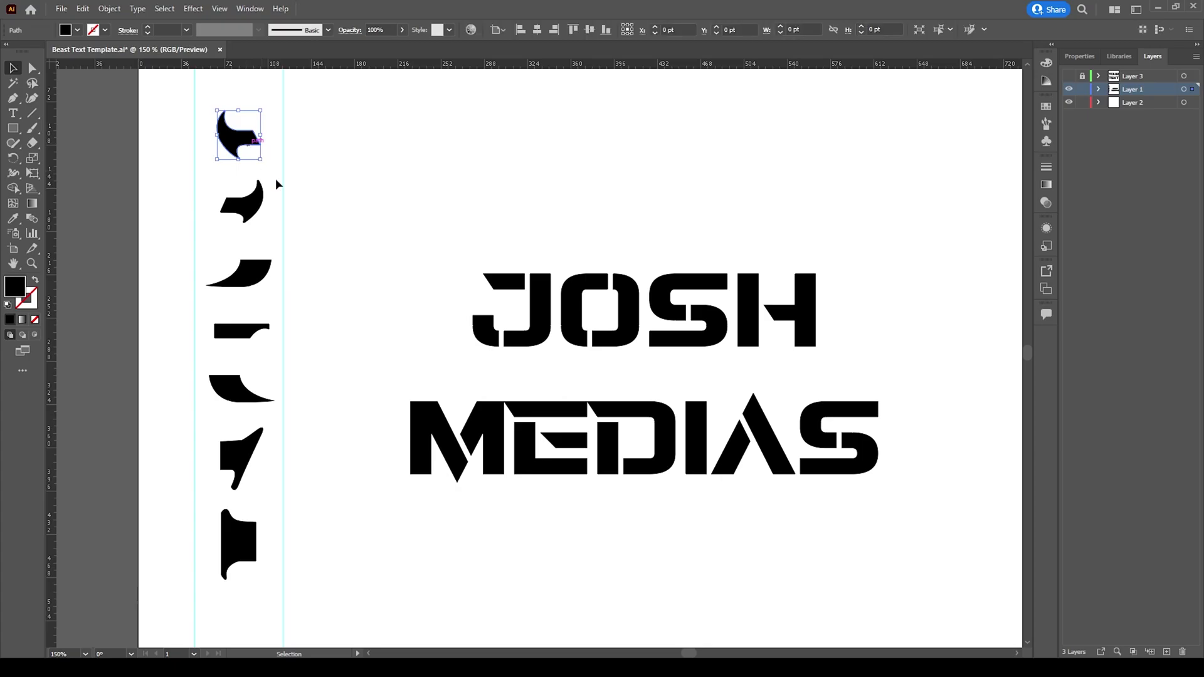
{"action": "left_click_drag", "start_coordinate": [244, 145], "coordinate": [455, 283], "text": "alt"}
{"action": "scroll", "coordinate": [510, 288], "scroll_direction": "up", "scroll_amount": 4, "text": "alt"}
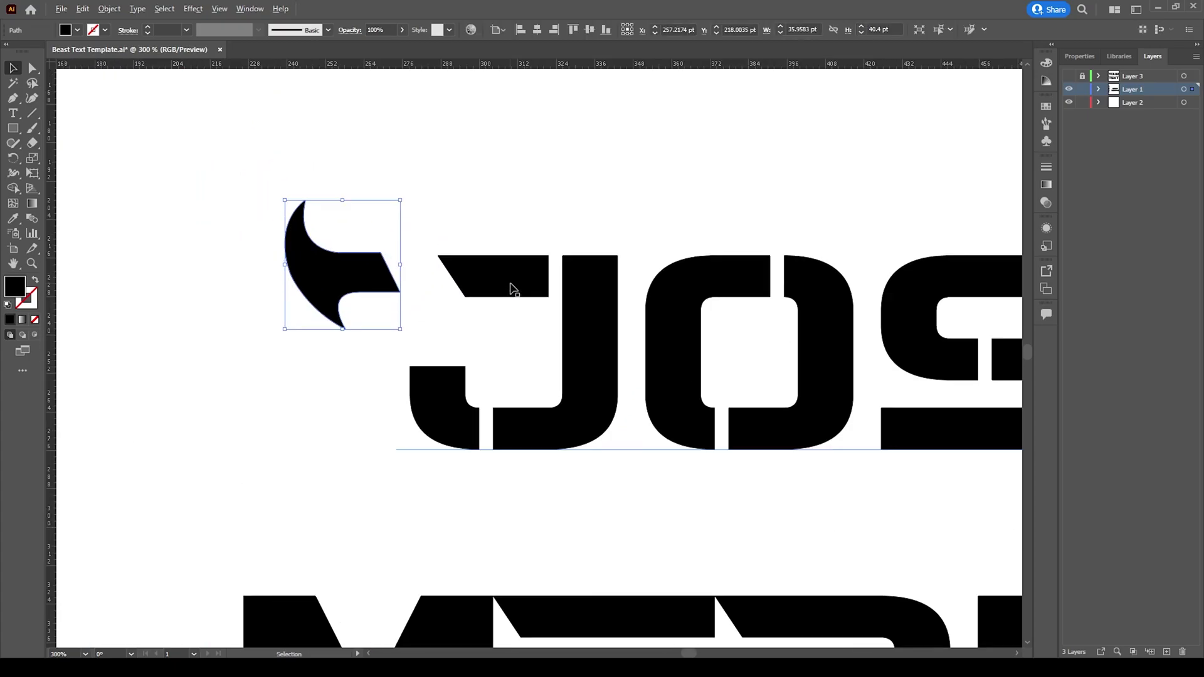
{"action": "left_click_drag", "start_coordinate": [299, 259], "coordinate": [388, 261]}
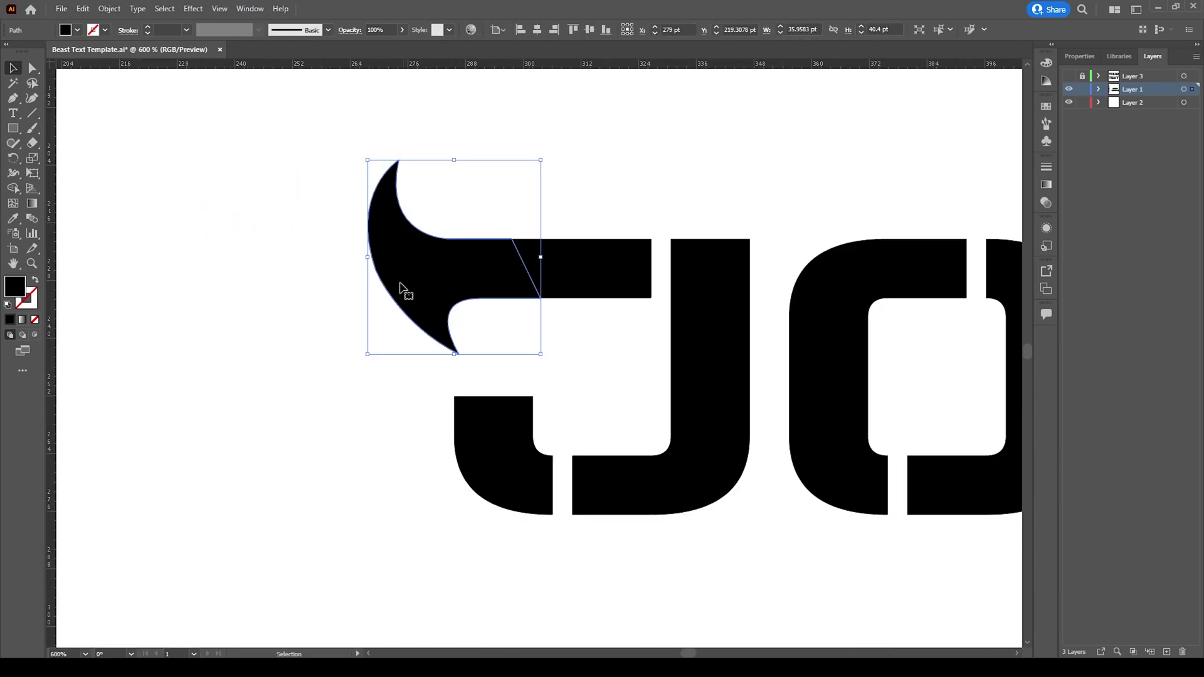
{"action": "scroll", "coordinate": [343, 308], "scroll_direction": "down", "scroll_amount": 4, "text": "alt"}
{"action": "left_click", "coordinate": [492, 220]}
{"action": "left_click_drag", "start_coordinate": [428, 333], "coordinate": [472, 304]}
- Place a copy of the second horn shape against the upper-right end of the S in MEDIAS
{"action": "left_click_drag", "start_coordinate": [176, 185], "coordinate": [817, 396], "text": "alt"}
{"action": "scroll", "coordinate": [817, 396], "scroll_direction": "up", "scroll_amount": 4, "text": "alt"}
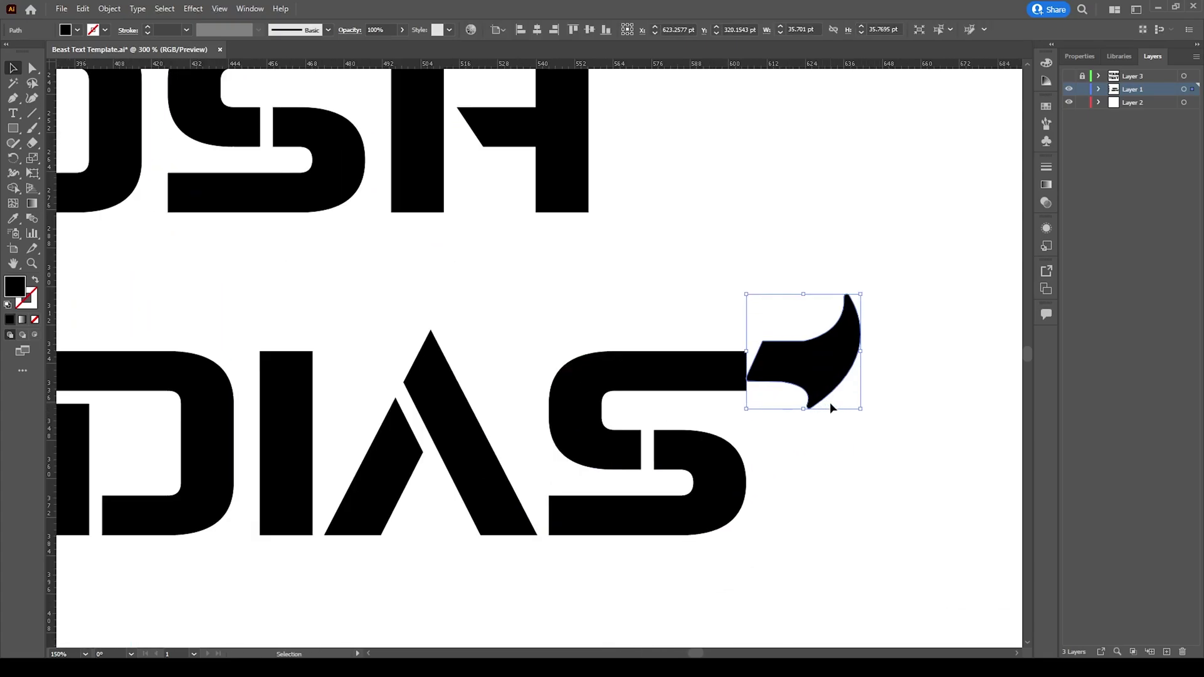
{"action": "left_click_drag", "start_coordinate": [818, 349], "coordinate": [779, 355]}
{"action": "scroll", "coordinate": [779, 355], "scroll_direction": "down", "scroll_amount": 4, "text": "alt"}
- Place a copy of the third, curved tail shape at the lower-left foot of the M in MEDIAS and scale it to fit
{"action": "left_click_drag", "start_coordinate": [238, 265], "coordinate": [420, 483]}
{"action": "key", "text": "ctrl+z"}
{"action": "left_click_drag", "start_coordinate": [239, 263], "coordinate": [395, 475]}
{"action": "scroll", "coordinate": [425, 528], "scroll_direction": "up", "scroll_amount": 2, "text": "alt"}
{"action": "scroll", "coordinate": [425, 529], "scroll_direction": "up", "scroll_amount": 1, "text": "alt"}
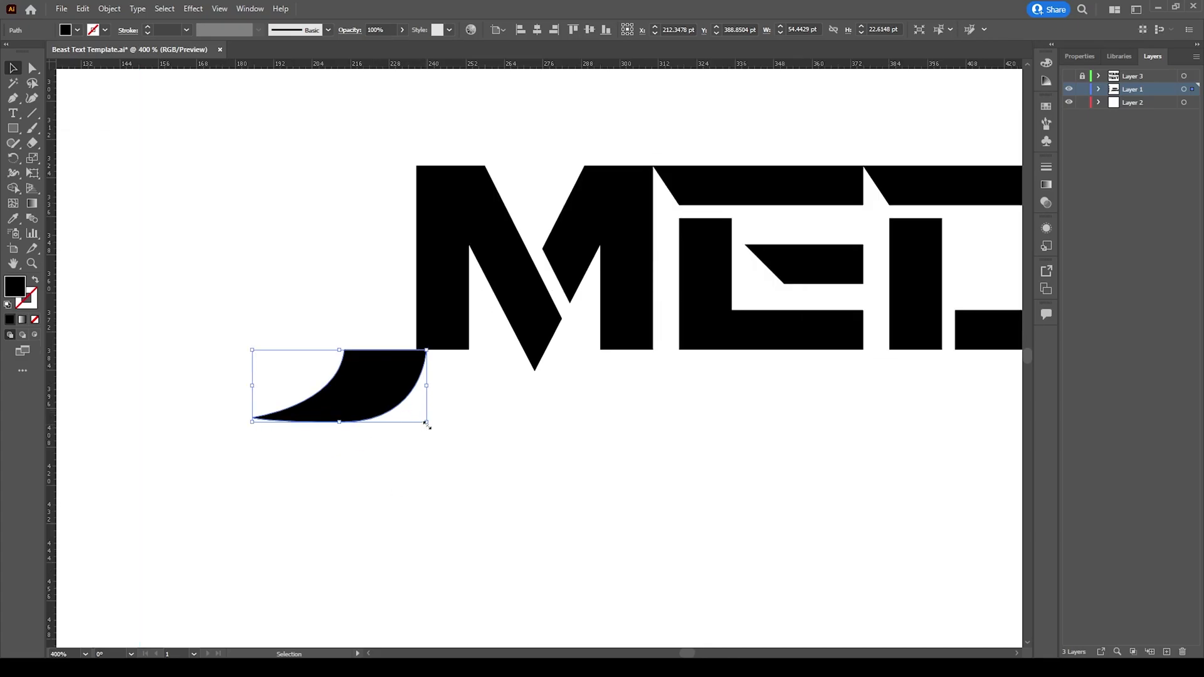
{"action": "left_click_drag", "start_coordinate": [427, 423], "coordinate": [440, 369], "text": "alt+shift"}
{"action": "scroll", "coordinate": [318, 576], "scroll_direction": "down", "scroll_amount": 2, "text": "alt"}
{"action": "left_click", "coordinate": [318, 574]}
{"action": "scroll", "coordinate": [318, 576], "scroll_direction": "down", "scroll_amount": 3, "text": "alt"}
{"action": "scroll", "coordinate": [328, 574], "scroll_direction": "up", "scroll_amount": 2, "text": "alt"}
{"action": "left_click_drag", "start_coordinate": [392, 573], "coordinate": [495, 508]}
{"action": "scroll", "coordinate": [351, 461], "scroll_direction": "down", "scroll_amount": 1, "text": "alt"}
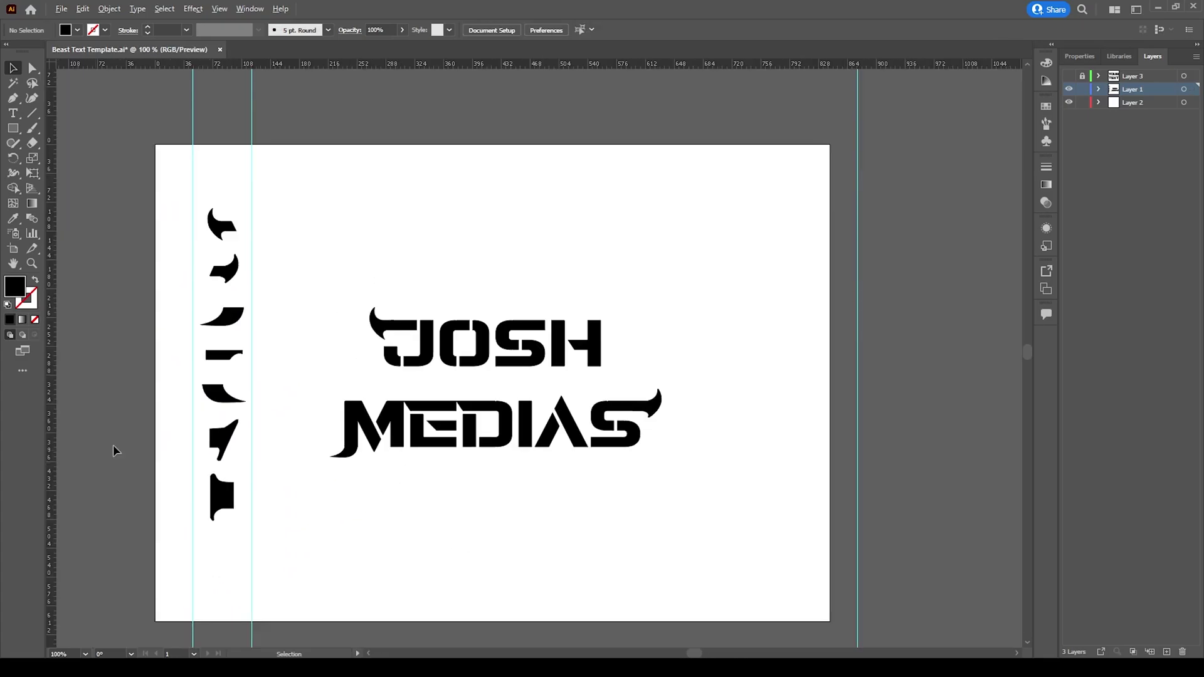
- Place a copy of the flat fourth shape on top of the H's right stem in JOSH, scaled down to fit
{"action": "scroll", "coordinate": [243, 502], "scroll_direction": "up", "scroll_amount": 1, "text": "alt"}
{"action": "left_click", "coordinate": [232, 357]}
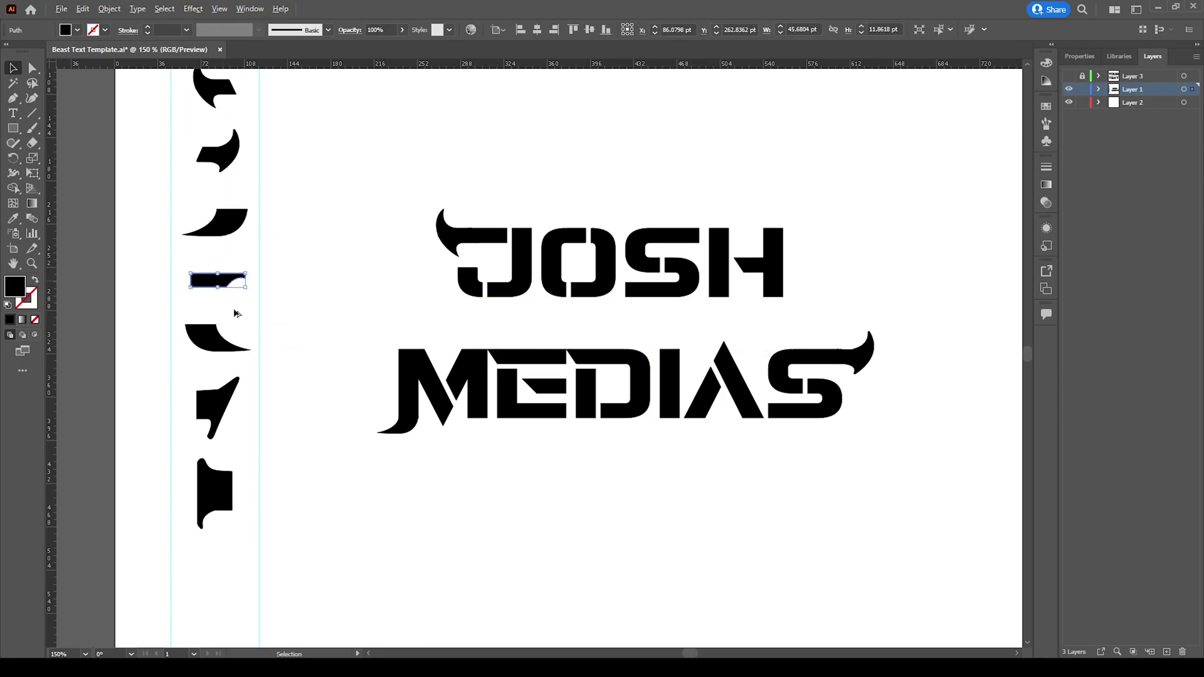
{"action": "left_click_drag", "start_coordinate": [244, 341], "coordinate": [852, 199]}
{"action": "scroll", "coordinate": [858, 200], "scroll_direction": "up", "scroll_amount": 4, "text": "alt"}
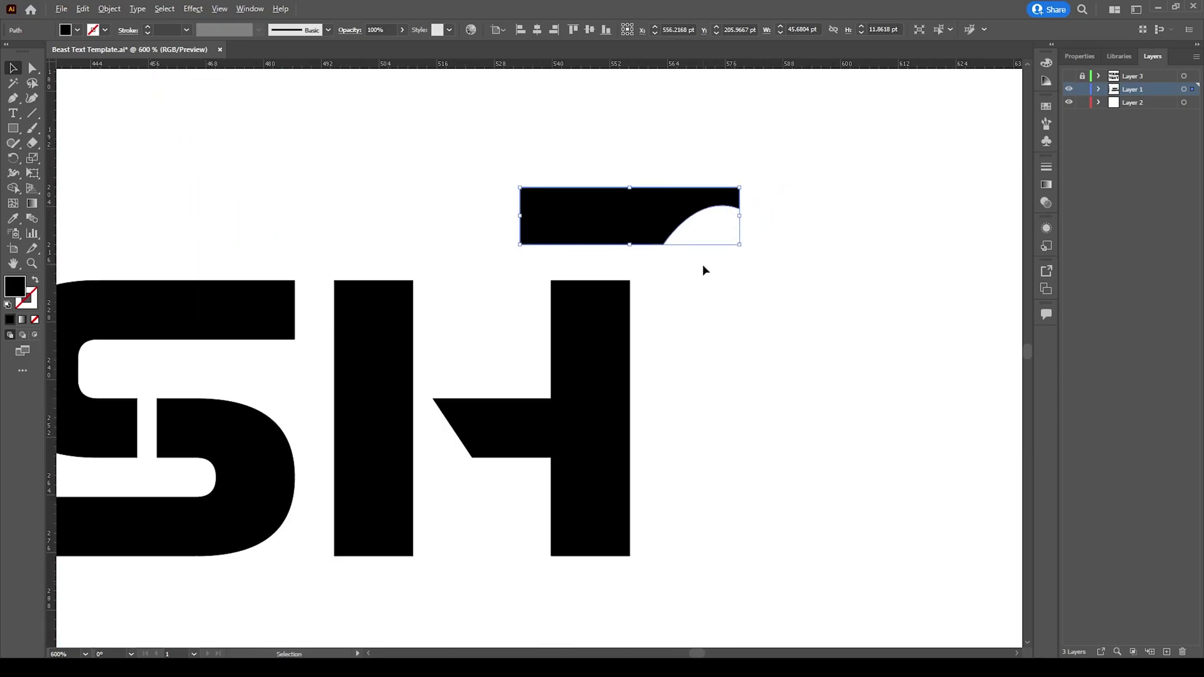
{"action": "left_click_drag", "start_coordinate": [740, 247], "coordinate": [709, 237], "text": "alt+shift"}
{"action": "left_click_drag", "start_coordinate": [636, 213], "coordinate": [616, 257]}
{"action": "left_click", "coordinate": [671, 325]}
{"action": "right_click", "coordinate": [575, 312]}
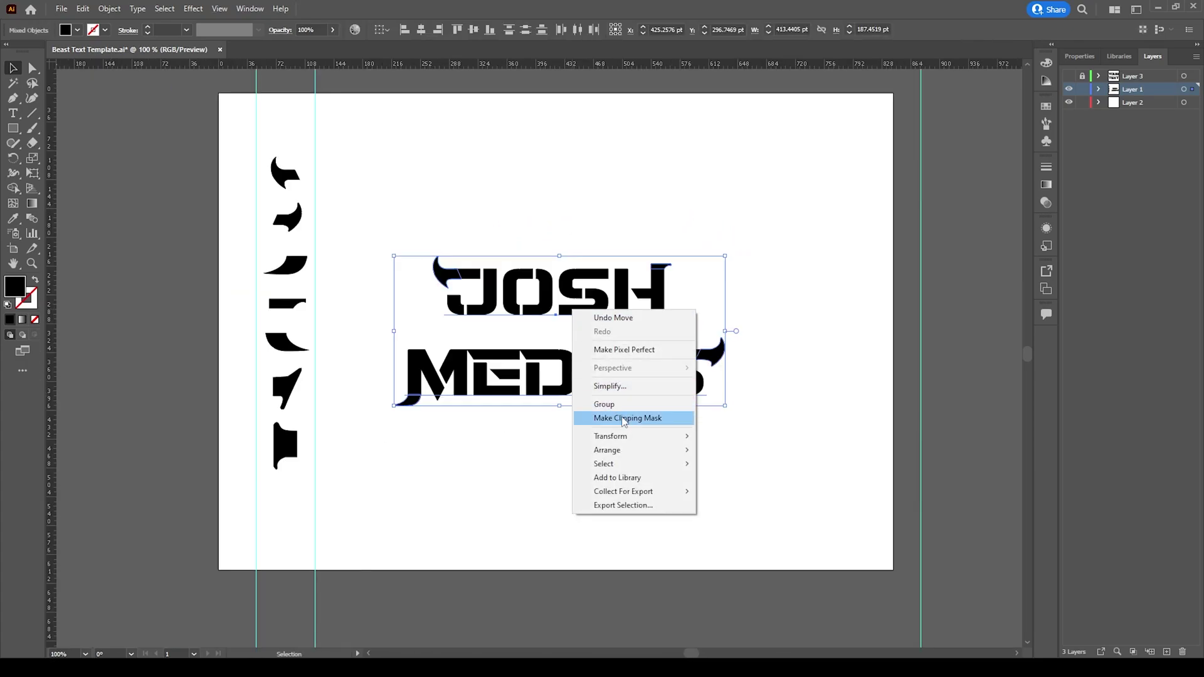
{"action": "left_click", "coordinate": [627, 248]}
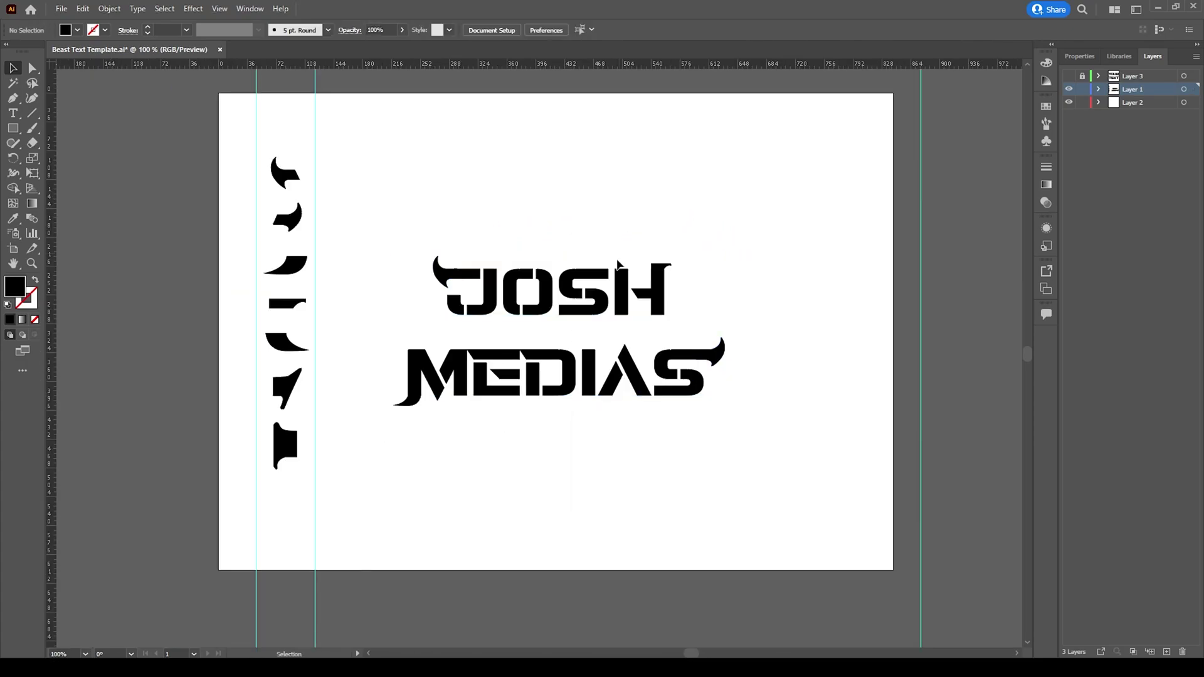
- Convert the JOSH MEDIAS text to outlines and ungroup the resulting letters
{"action": "left_click", "coordinate": [608, 289]}
{"action": "right_click", "coordinate": [596, 310]}
{"action": "left_click", "coordinate": [632, 414]}
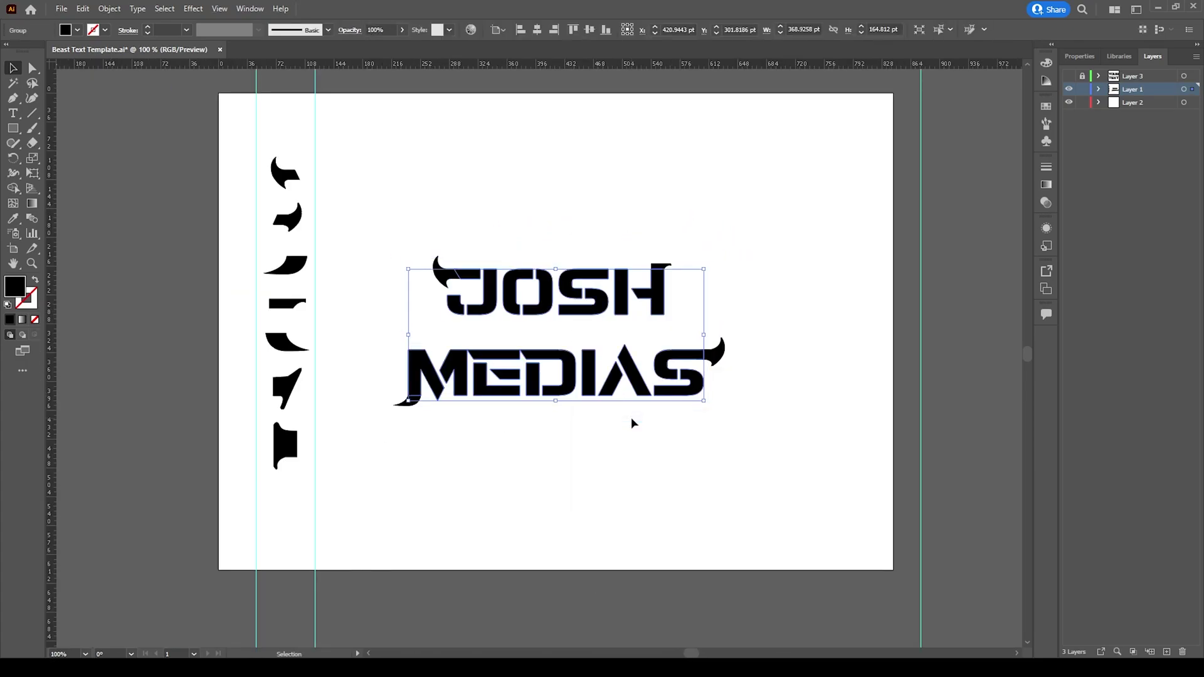
{"action": "left_click", "coordinate": [610, 193]}
{"action": "left_click", "coordinate": [592, 295]}
{"action": "right_click", "coordinate": [591, 293]}
{"action": "left_click", "coordinate": [627, 409]}
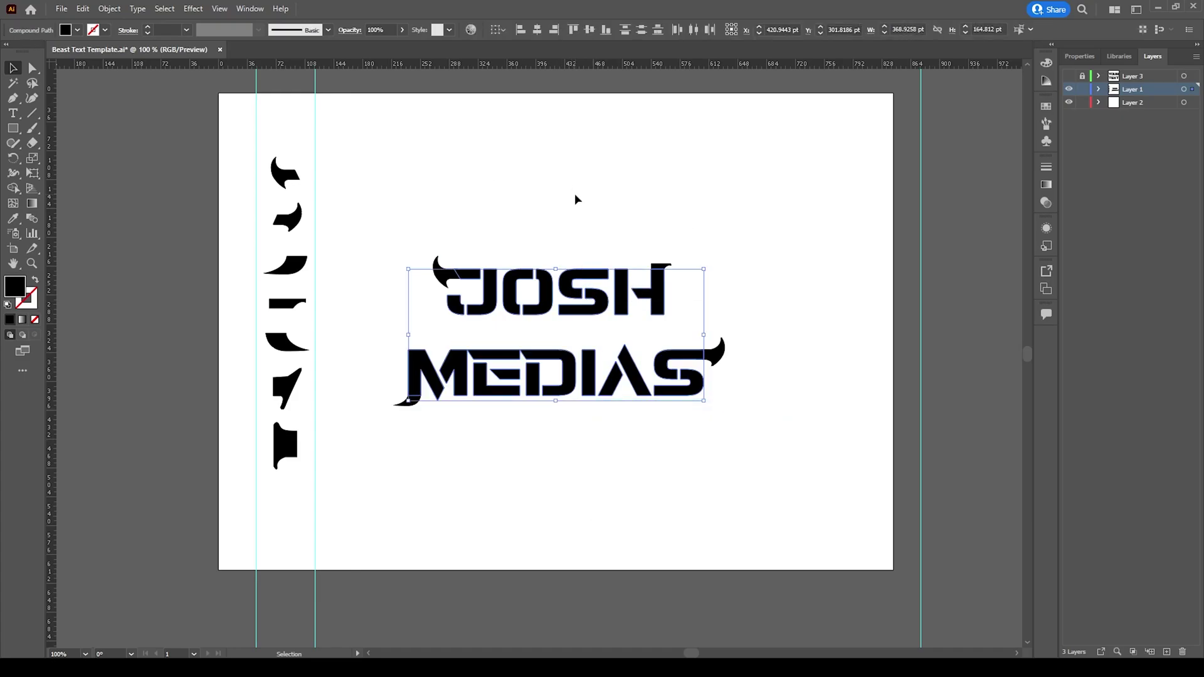
- Select all the artwork and save the document as an SVG file named Beast Text Template
{"action": "key", "text": "ctrl+a"}
{"action": "left_click", "coordinate": [60, 8]}
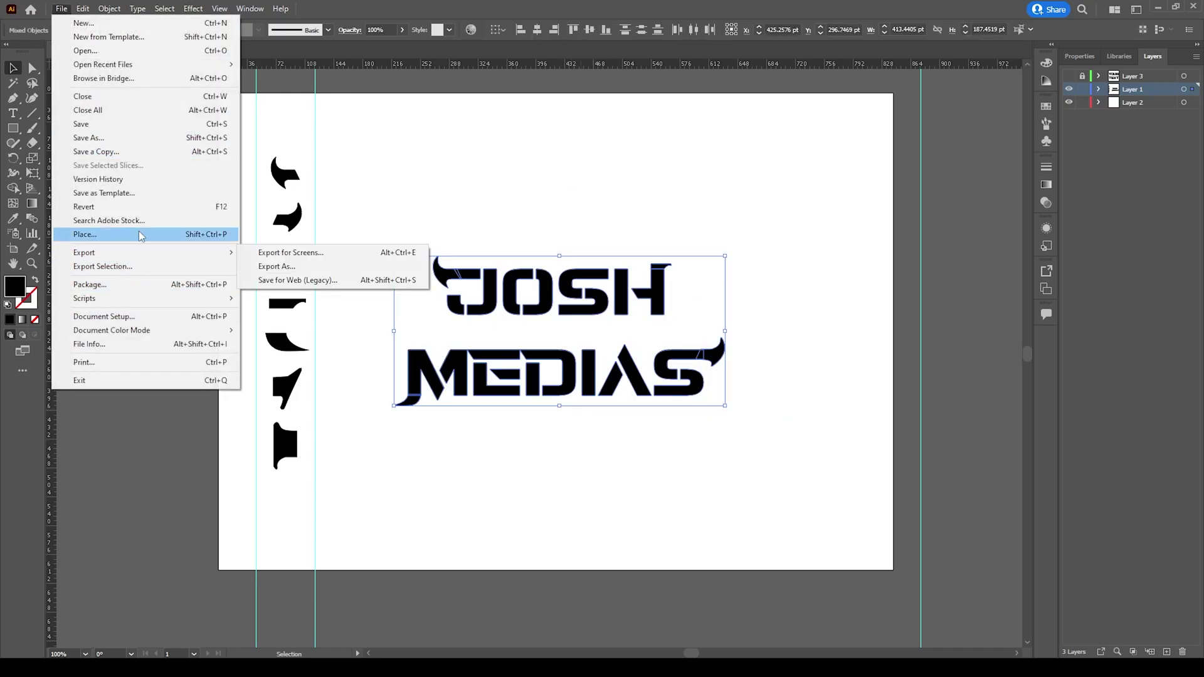
{"action": "left_click", "coordinate": [139, 139]}
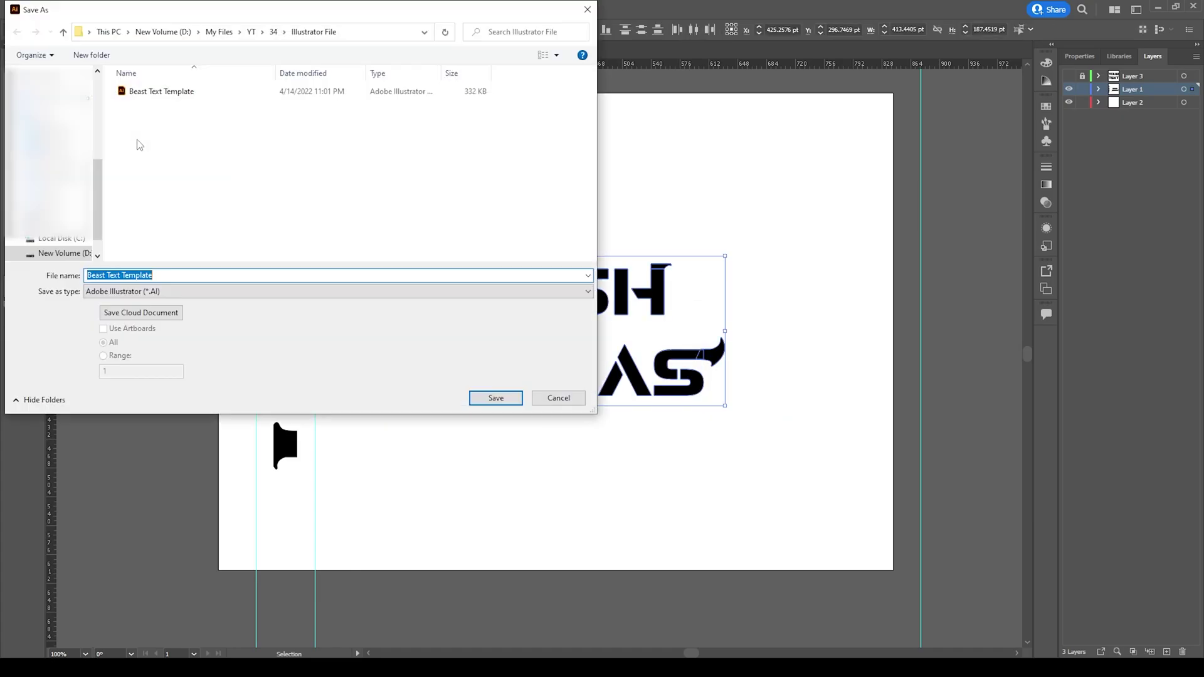
{"action": "left_click", "coordinate": [169, 292]}
{"action": "left_click", "coordinate": [163, 347]}
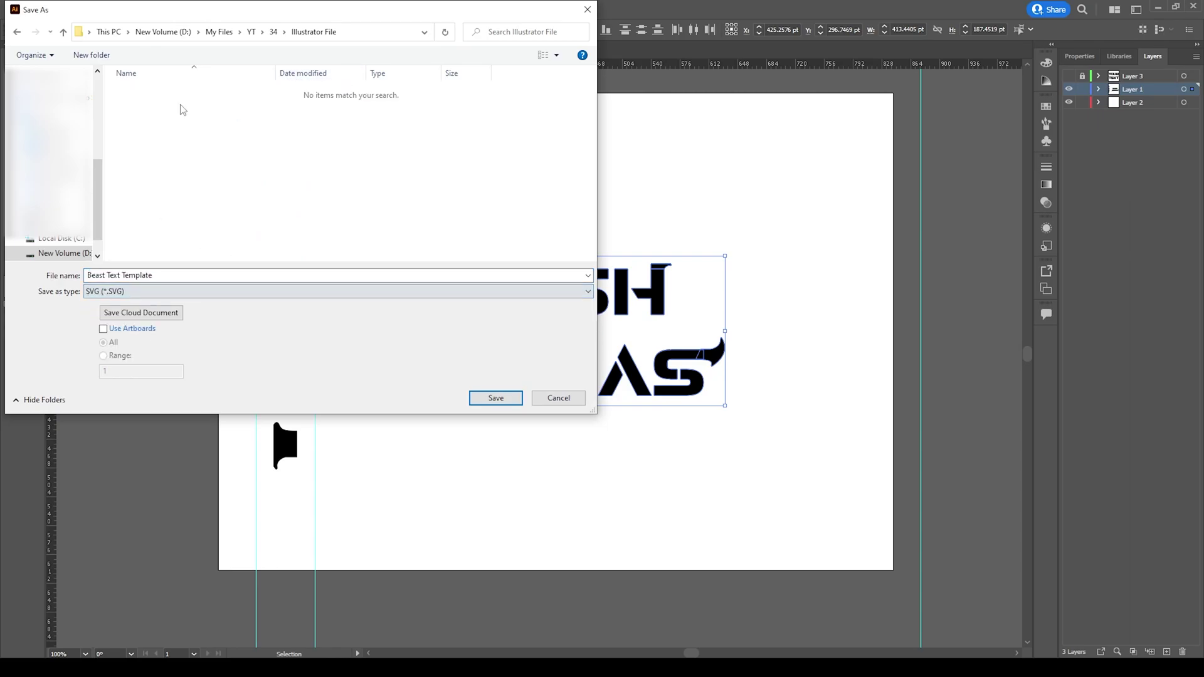
{"action": "left_click", "coordinate": [495, 399]}
{"action": "left_click", "coordinate": [648, 375]}
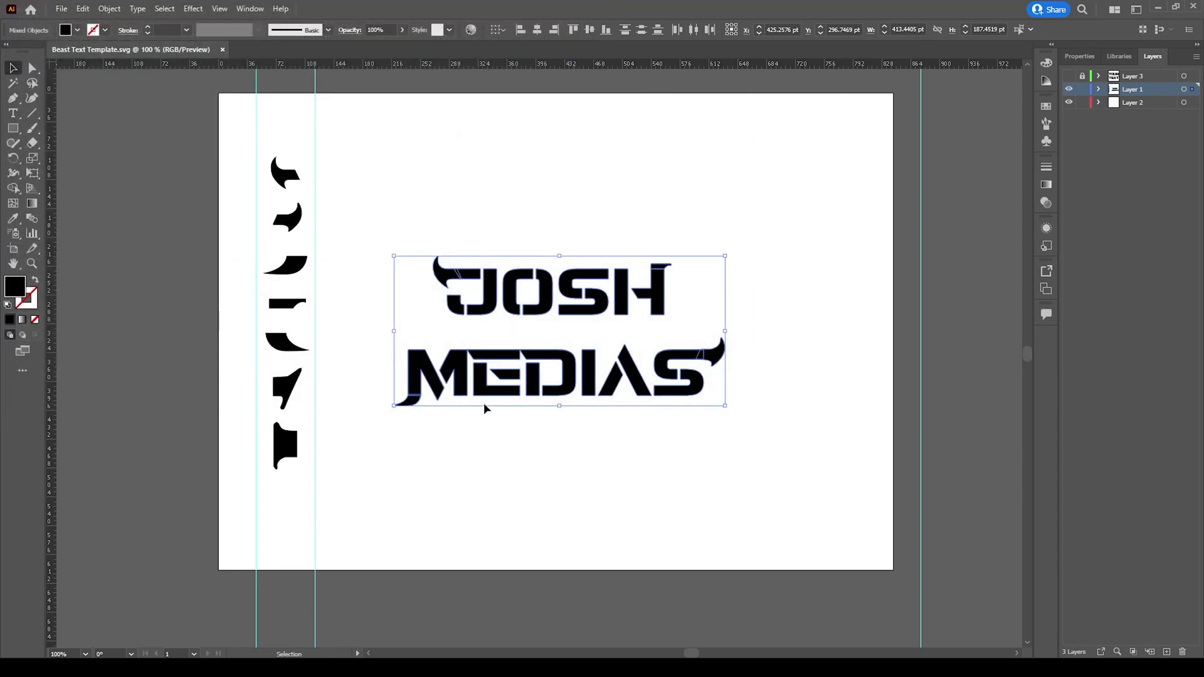
{"action": "left_click", "coordinate": [496, 424]}
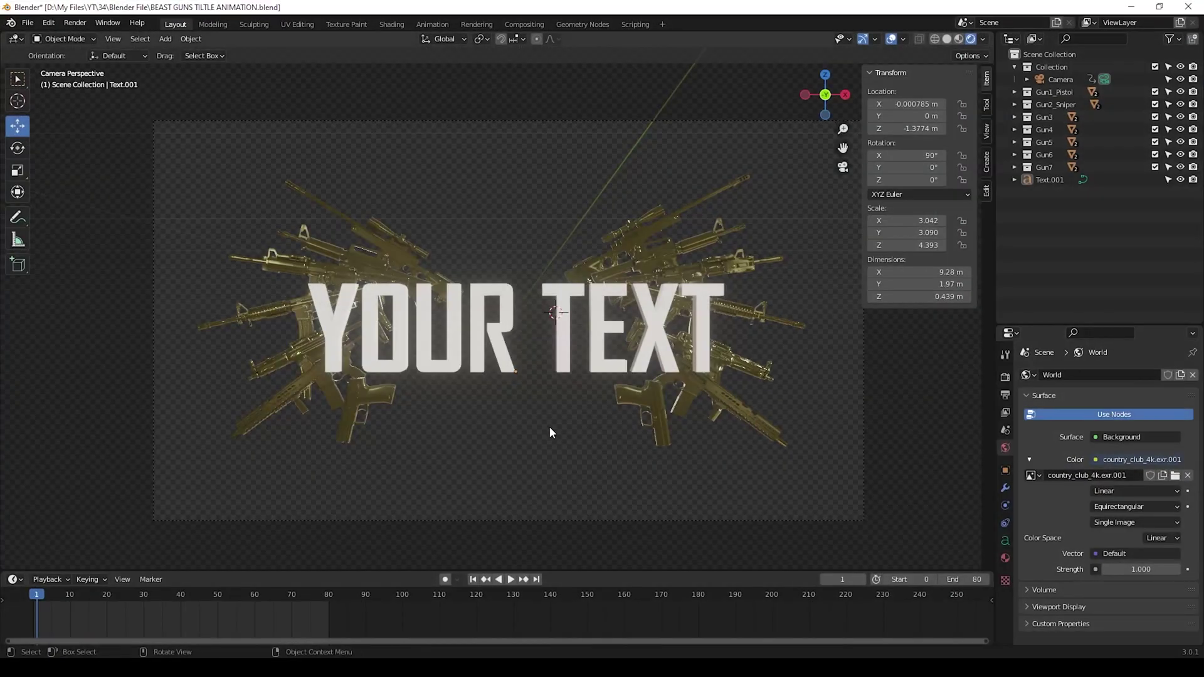
- Switch to the Blender gun scene and play the title animation through the camera view
{"action": "scroll", "coordinate": [549, 426], "scroll_direction": "down", "scroll_amount": 2}
{"action": "middle_click_drag", "start_coordinate": [483, 391], "coordinate": [532, 414]}
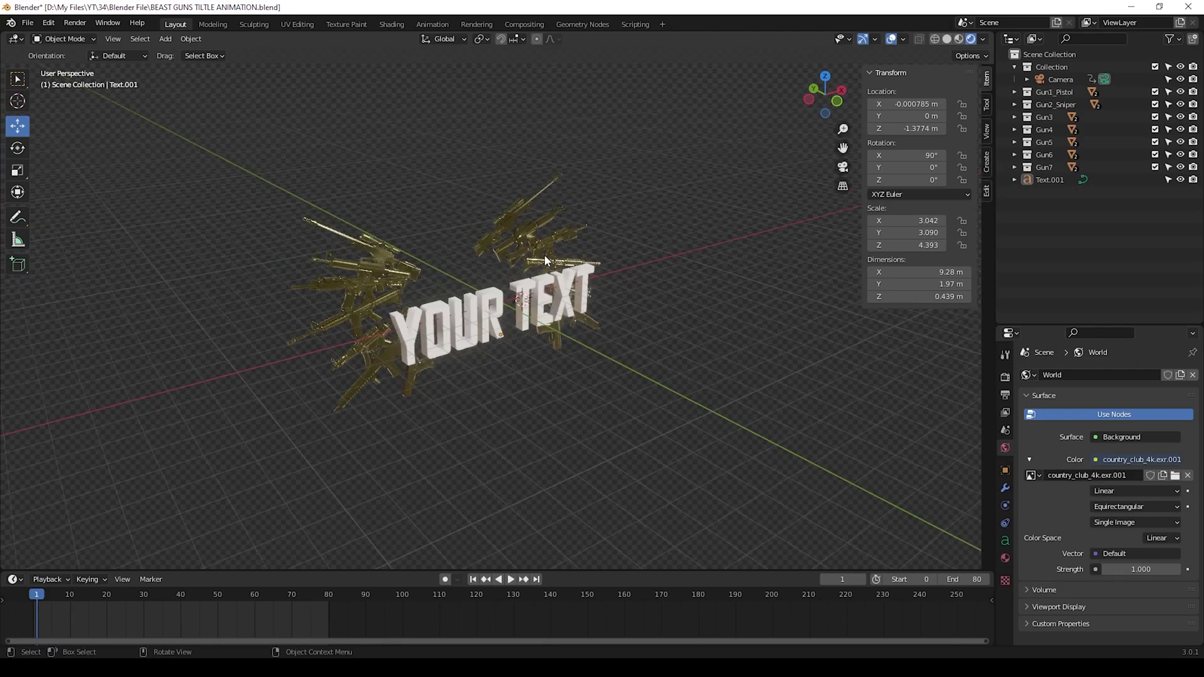
{"action": "key", "text": "KP_0"}
{"action": "scroll", "coordinate": [543, 256], "scroll_direction": "up", "scroll_amount": 1}
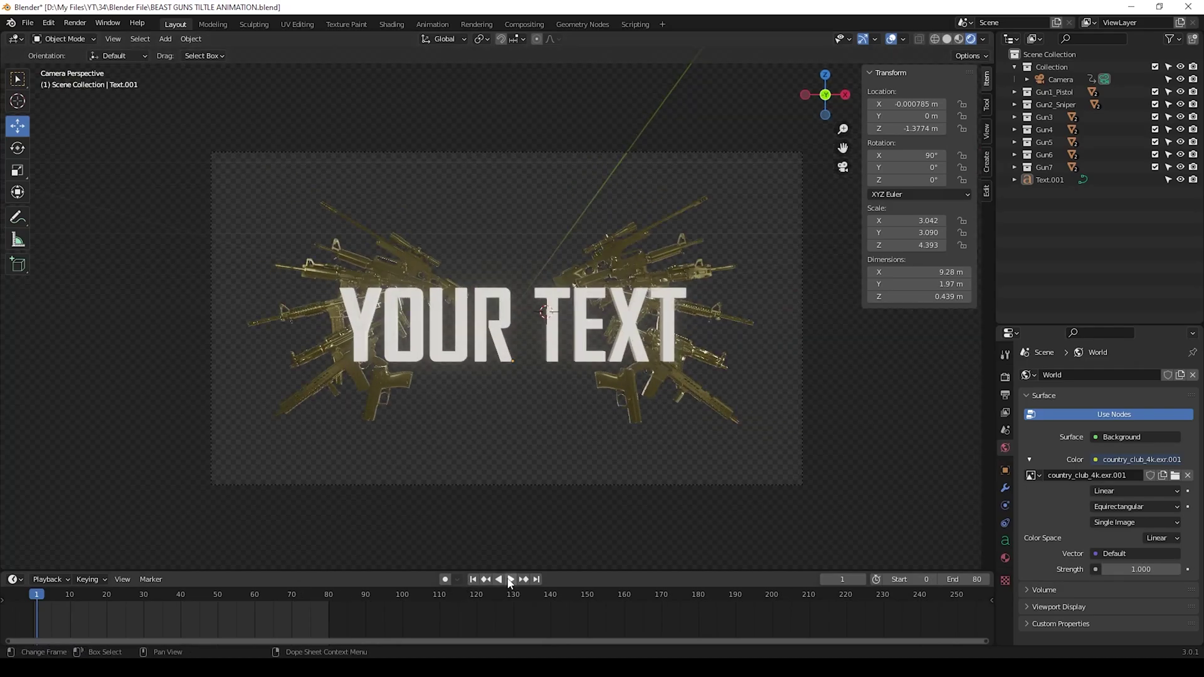
{"action": "mouse_move", "coordinate": [33, 593]}
{"action": "left_mouse_down"}
{"action": "mouse_move", "coordinate": [76, 589]}
{"action": "mouse_move", "coordinate": [34, 593]}
{"action": "left_mouse_up"}
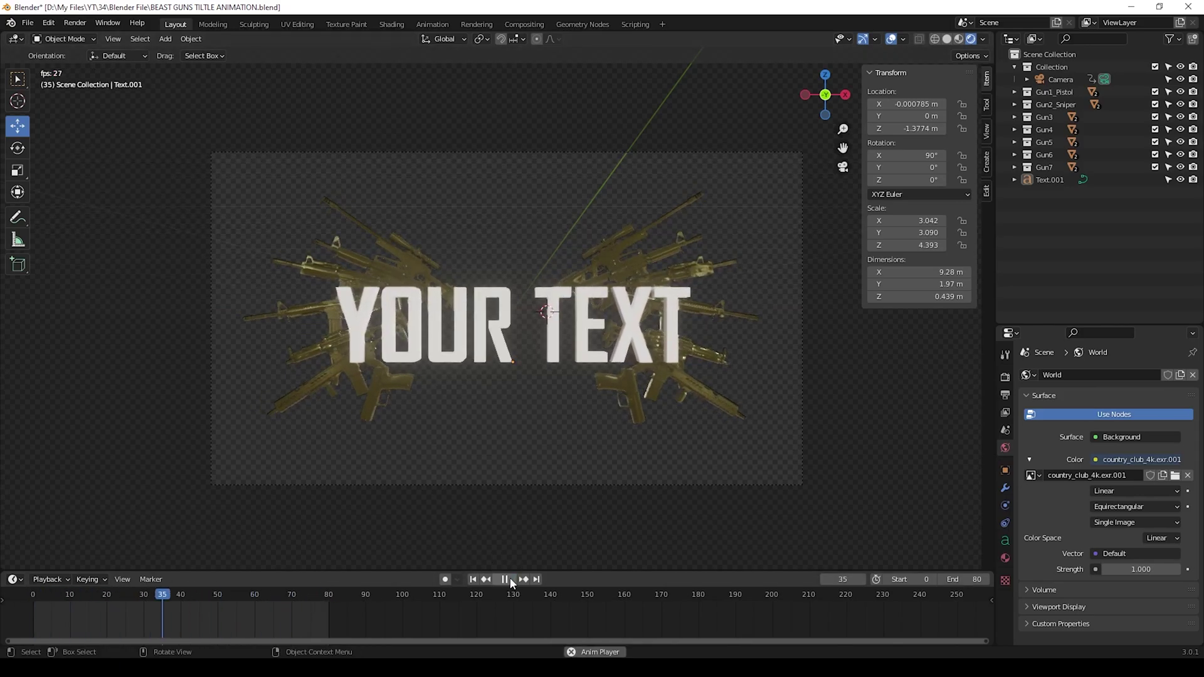
{"action": "key", "text": "space"}
{"action": "key", "text": "shift+Left"}
- Replace the YOUR TEXT wording with JOSH and MEDIAS on two lines and raise the text about 1.44 m along Z
{"action": "left_click", "coordinate": [556, 361]}
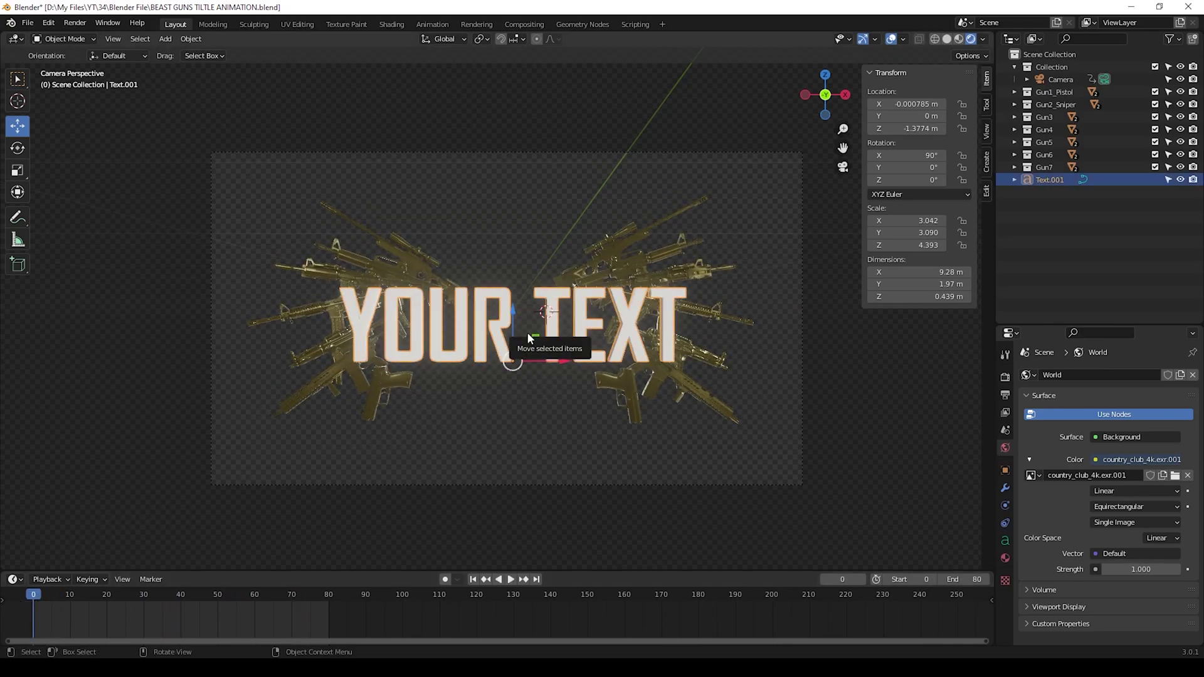
{"action": "key", "text": "Tab"}
{"action": "key", "text": "BackSpace"}
{"action": "key", "text": "BackSpace"}
{"action": "key", "text": "BackSpace"}
{"action": "key", "text": "BackSpace"}
{"action": "key", "text": "BackSpace"}
{"action": "key", "text": "BackSpace"}
{"action": "key", "text": "BackSpace"}
{"action": "key", "text": "BackSpace"}
{"action": "key", "text": "BackSpace"}
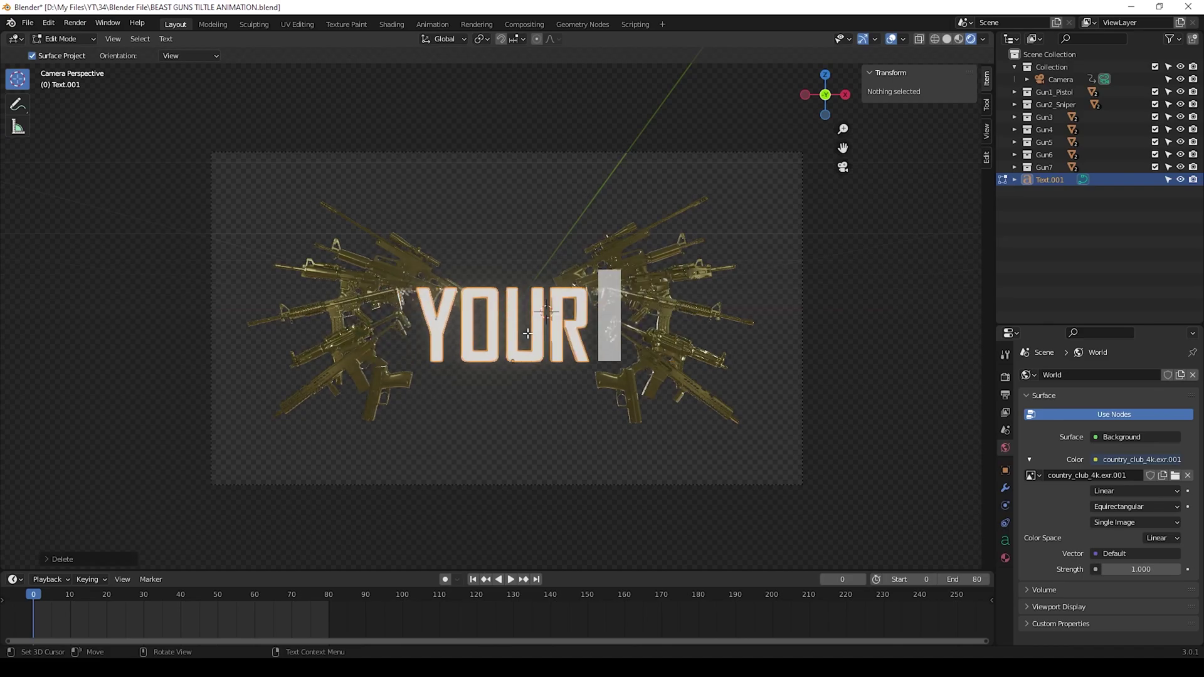
{"action": "type", "text": "JOSH"}
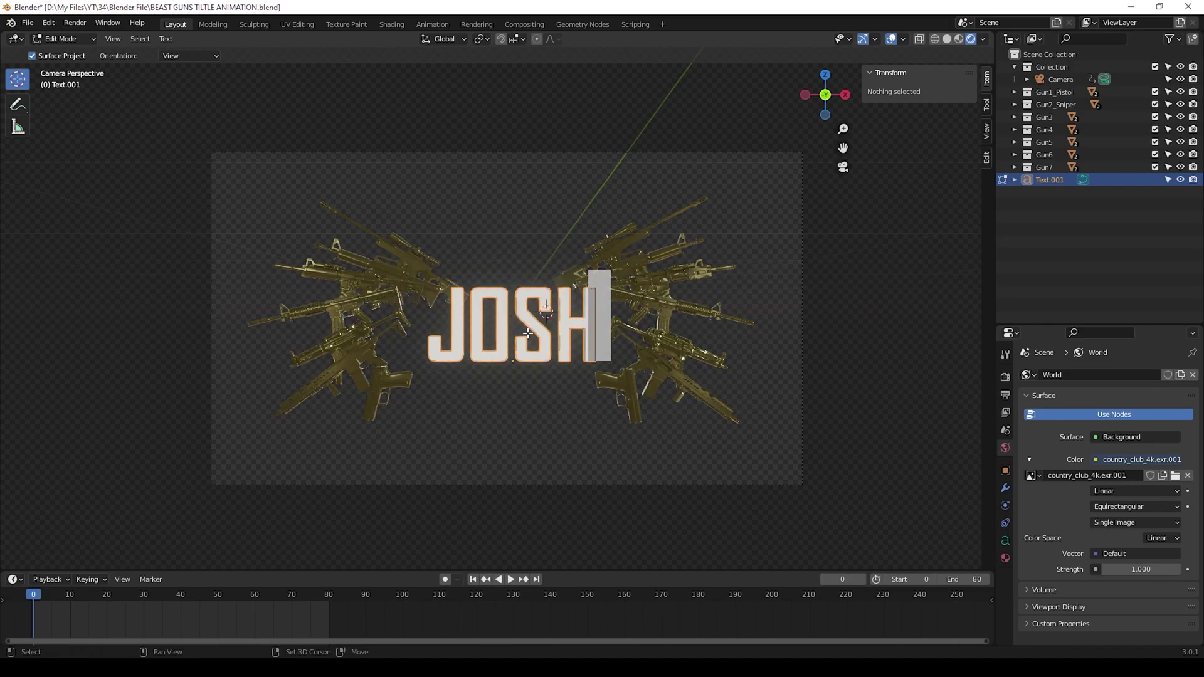
{"action": "key", "text": "Return"}
{"action": "type", "text": "MEDIAS"}
{"action": "key", "text": "Tab"}
{"action": "key", "text": "g"}
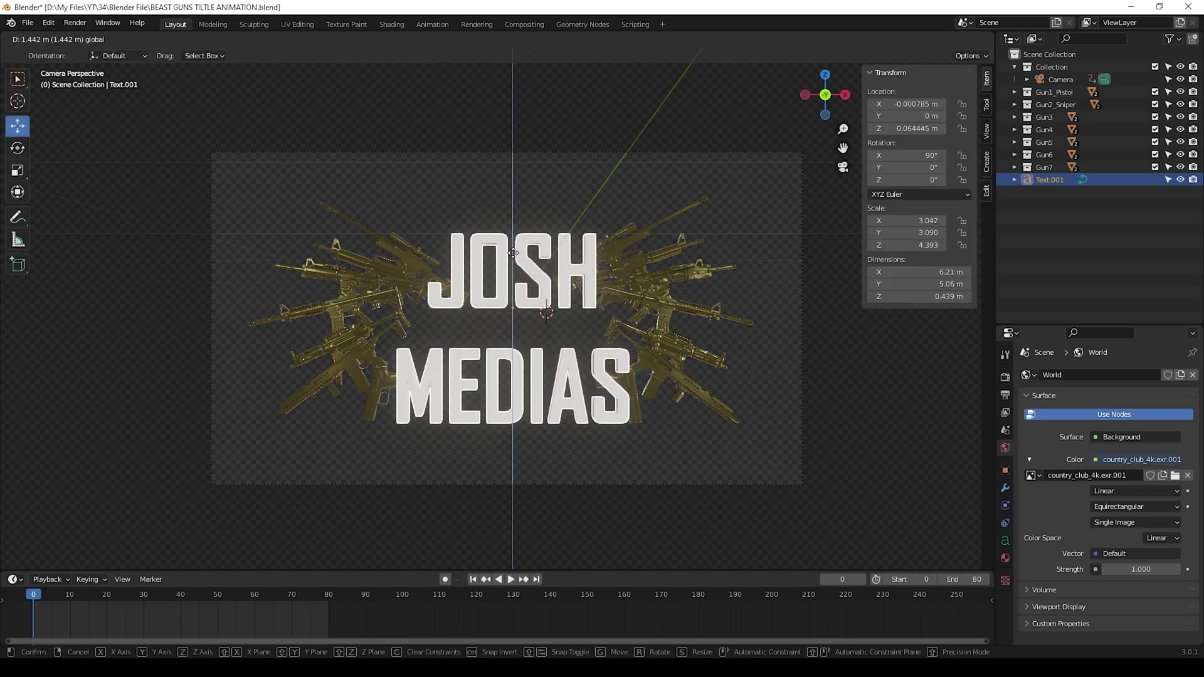
{"action": "left_click", "coordinate": [513, 259]}
{"action": "key", "text": "s"}
{"action": "key", "text": "x"}
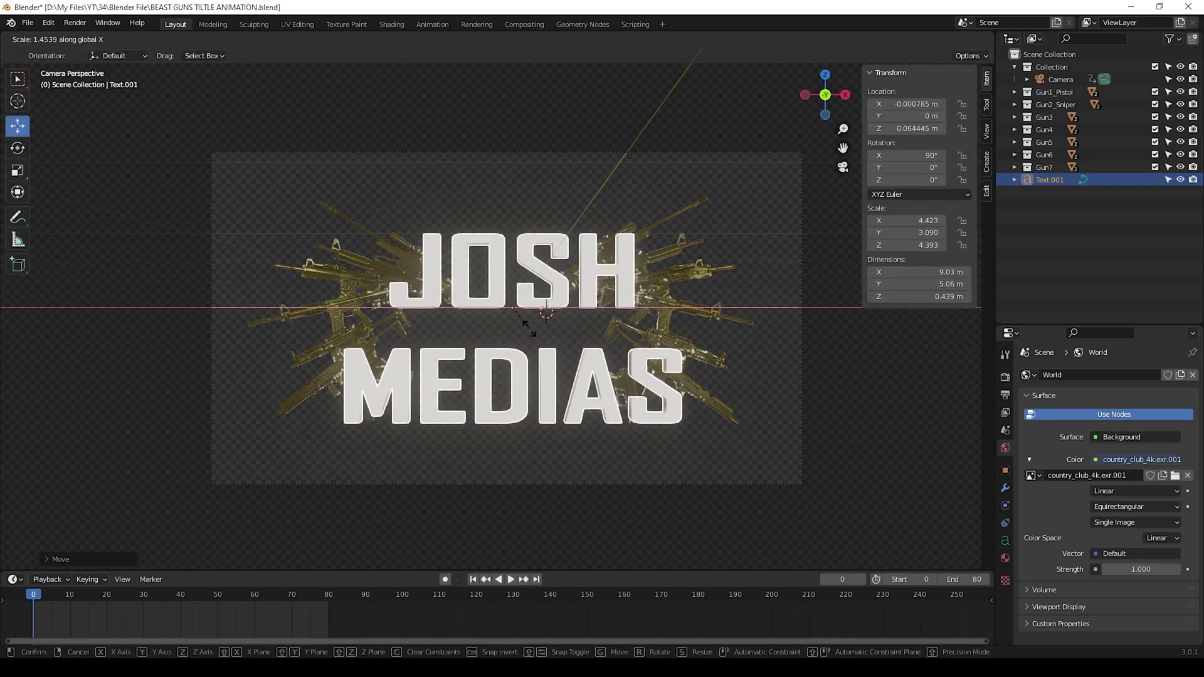
{"action": "key", "text": "y"}
{"action": "right_click", "coordinate": [542, 321]}
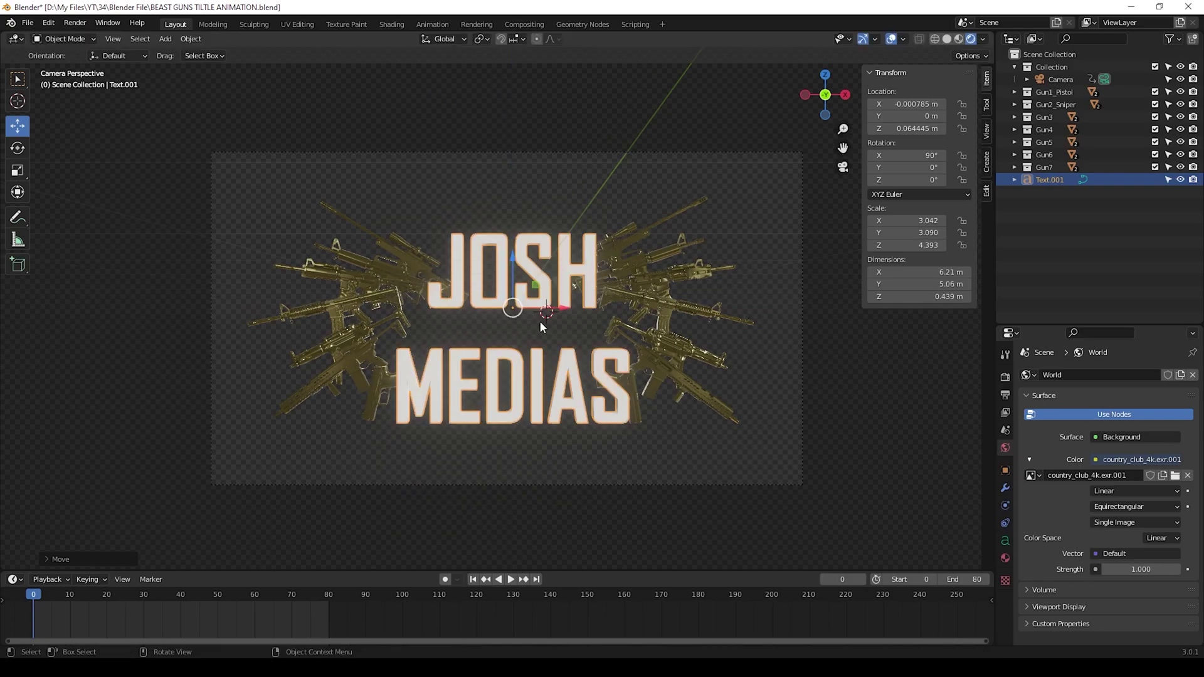
{"action": "key", "text": "ctrl+z"}
{"action": "key", "text": "ctrl+z"}
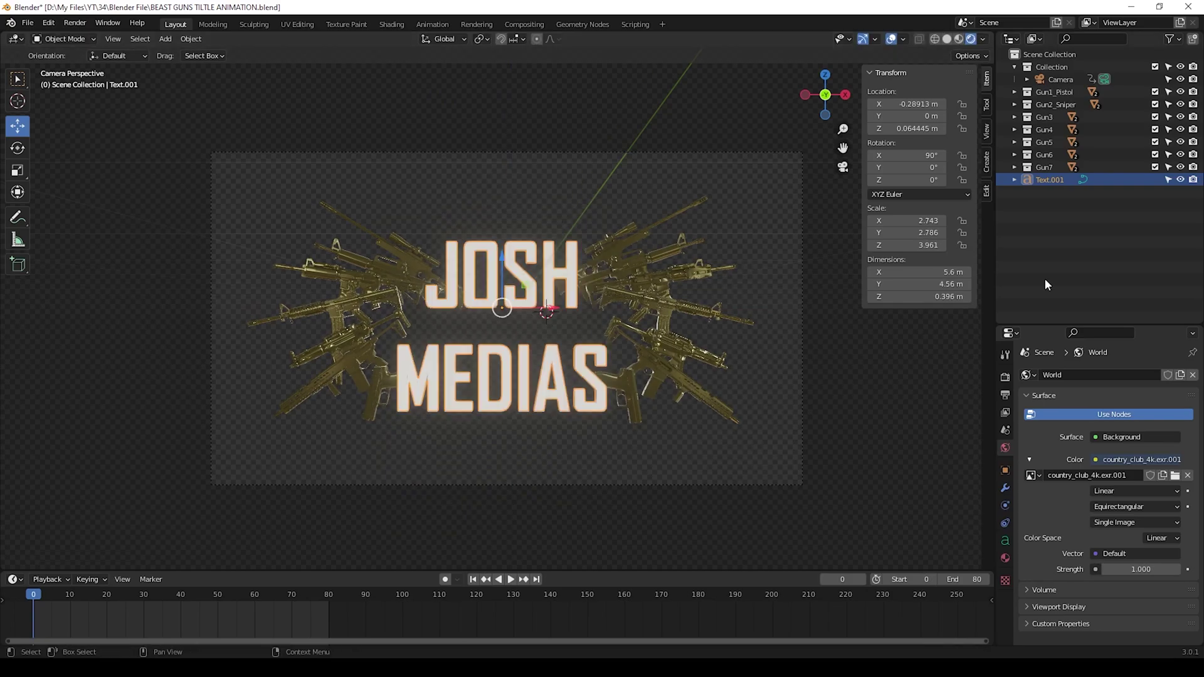
- Hide the JOSH MEDIAS text object in viewport and render, and import Beast Text Template.svg from the Illustrator File folder
{"action": "left_click", "coordinate": [1179, 180]}
{"action": "left_click", "coordinate": [1193, 180]}
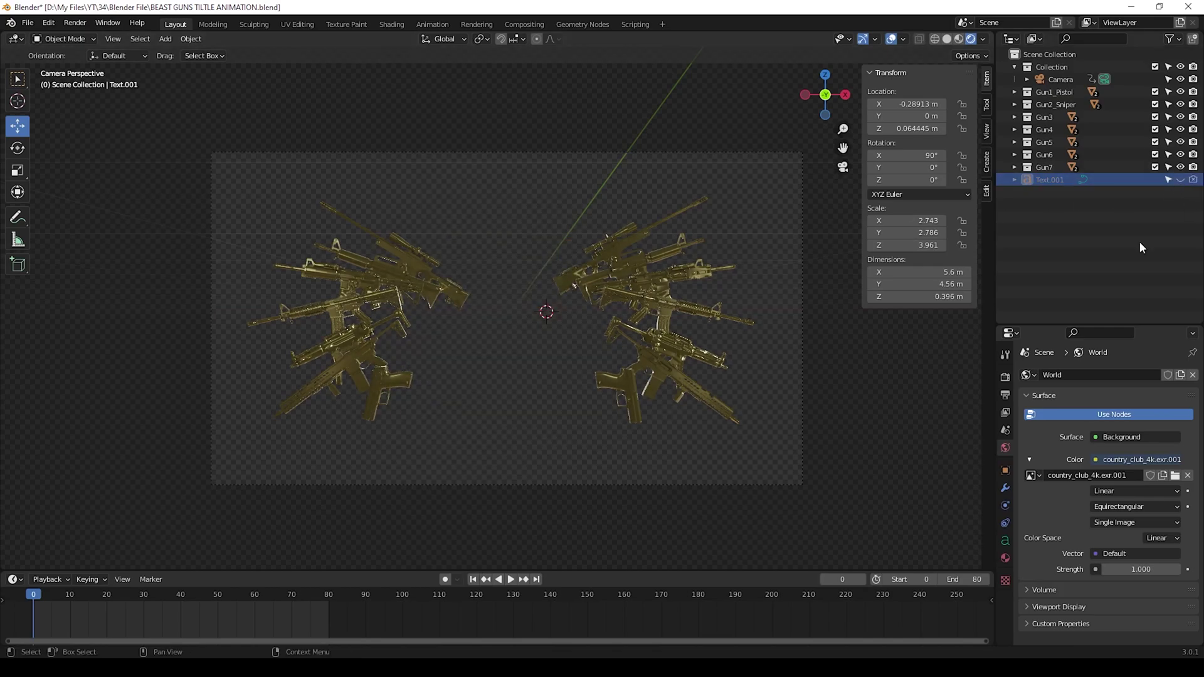
{"action": "left_click", "coordinate": [28, 24]}
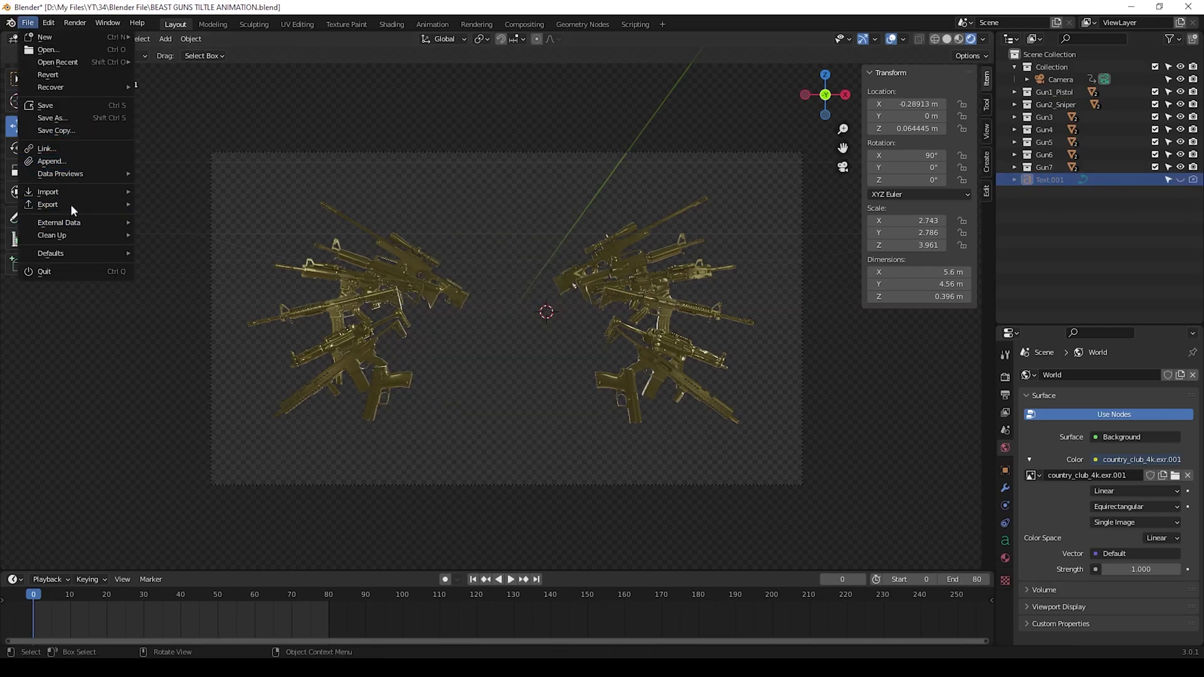
{"action": "mouse_move", "coordinate": [72, 192]}
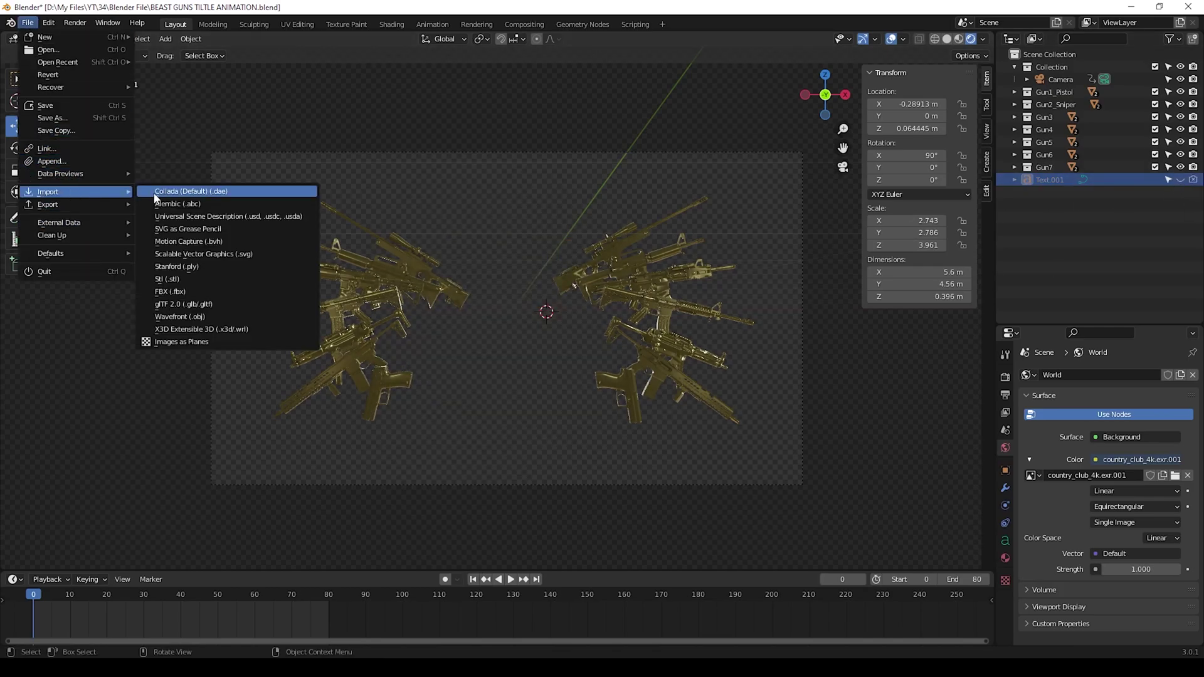
{"action": "left_click", "coordinate": [218, 254]}
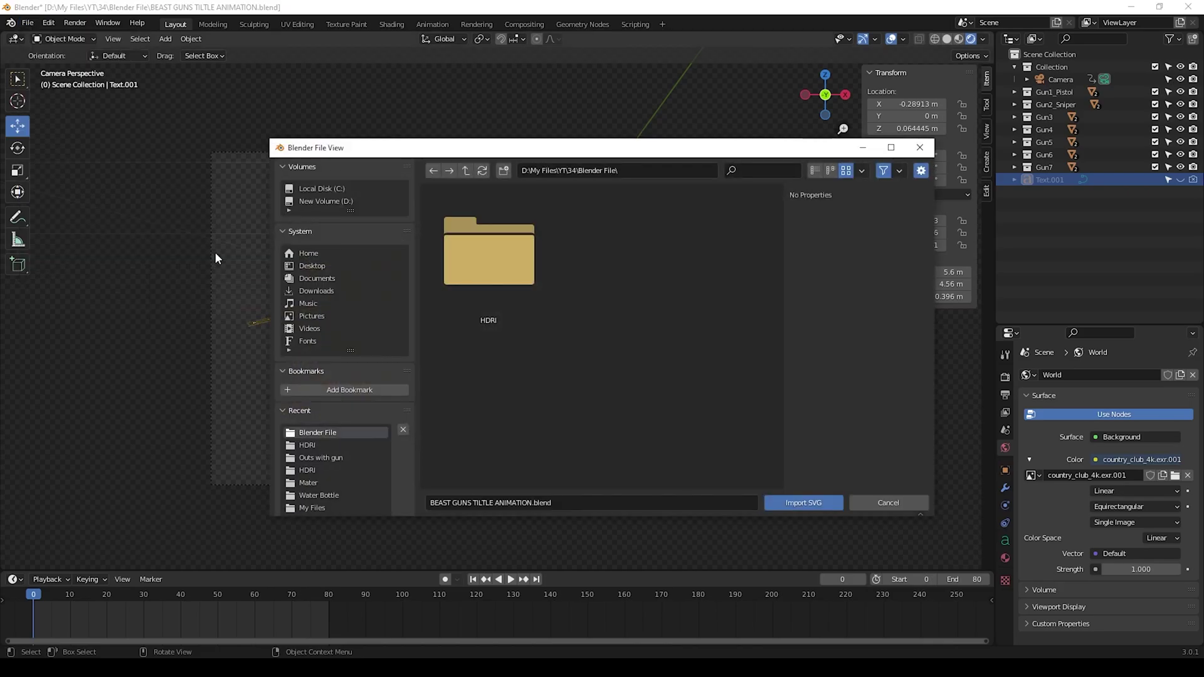
{"action": "left_click", "coordinate": [465, 170]}
{"action": "double_click", "coordinate": [602, 267]}
{"action": "left_click", "coordinate": [490, 299]}
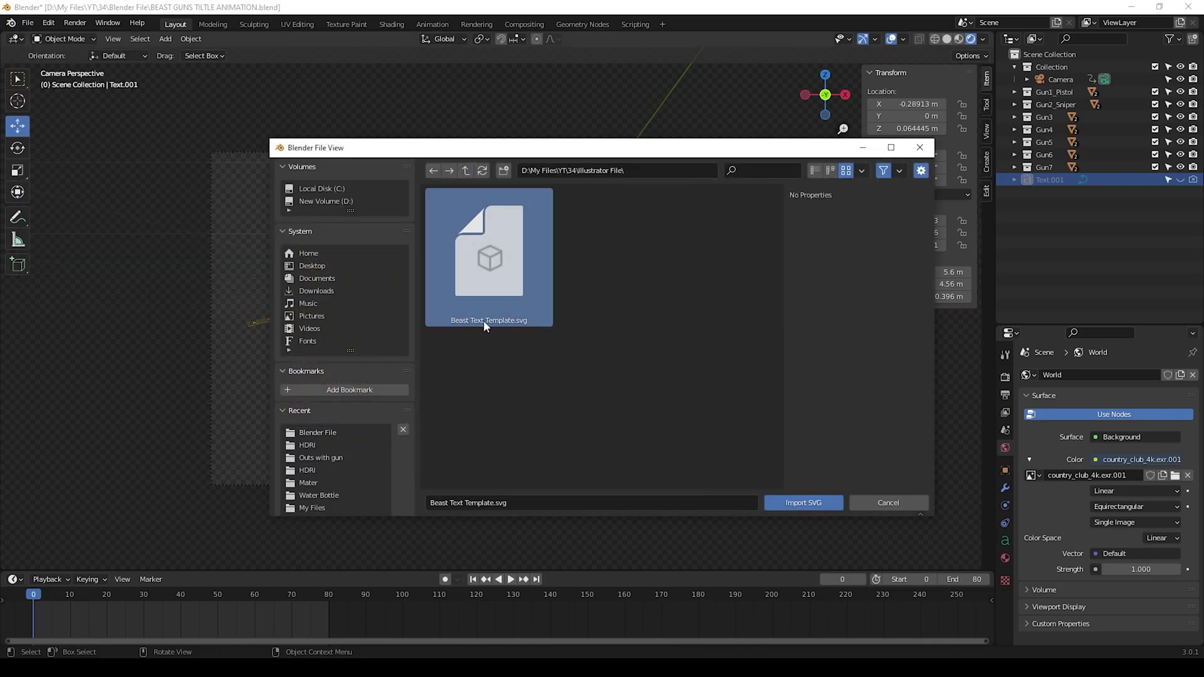
{"action": "left_click", "coordinate": [801, 504]}
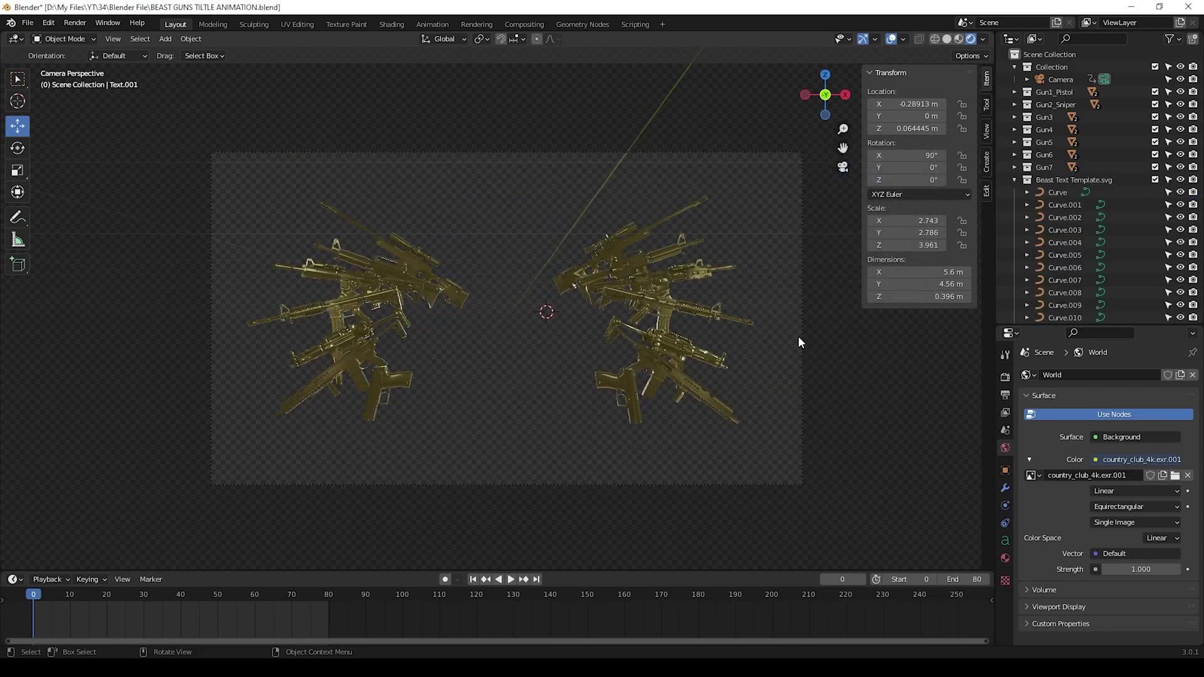
- Select all the imported SVG curves and scale them up together to about 95.45 times
{"action": "left_click", "coordinate": [1059, 192]}
{"action": "scroll", "coordinate": [1062, 298], "scroll_direction": "down", "scroll_amount": 6}
{"action": "left_click", "coordinate": [1062, 298], "text": "shift"}
{"action": "scroll", "coordinate": [1071, 288], "scroll_direction": "up", "scroll_amount": 2}
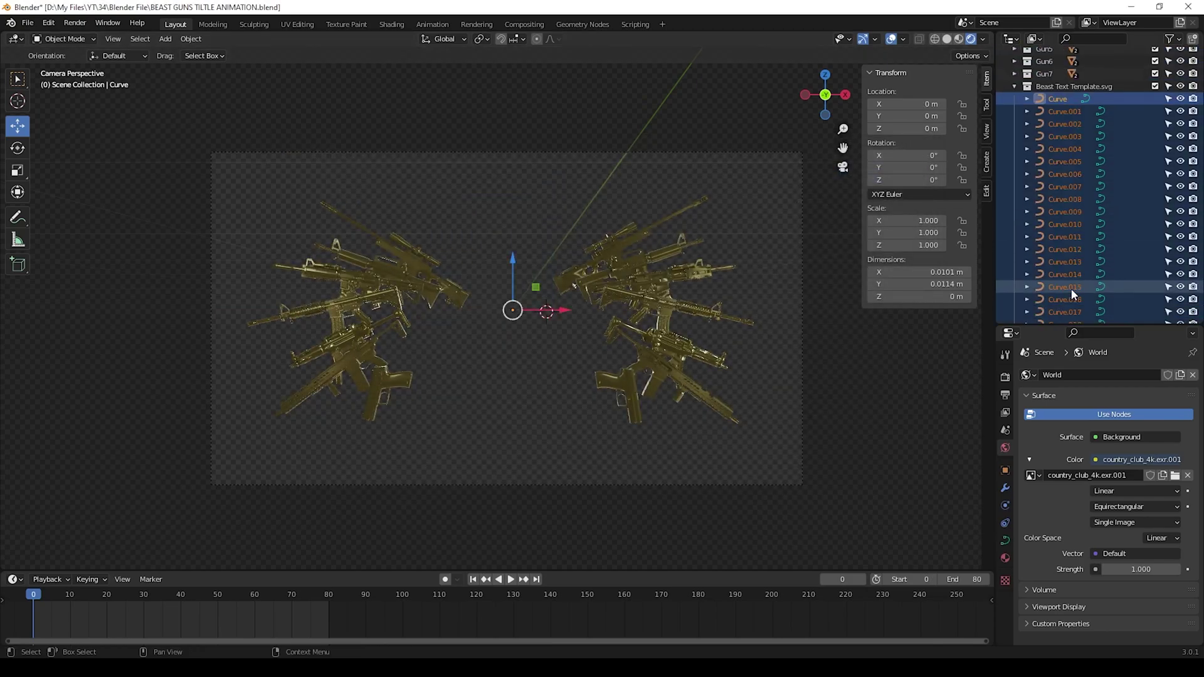
{"action": "scroll", "coordinate": [1071, 287], "scroll_direction": "down", "scroll_amount": 2}
{"action": "scroll", "coordinate": [414, 343], "scroll_direction": "down", "scroll_amount": 2}
{"action": "middle_click_drag", "start_coordinate": [414, 343], "coordinate": [500, 339]}
{"action": "key", "text": "s"}
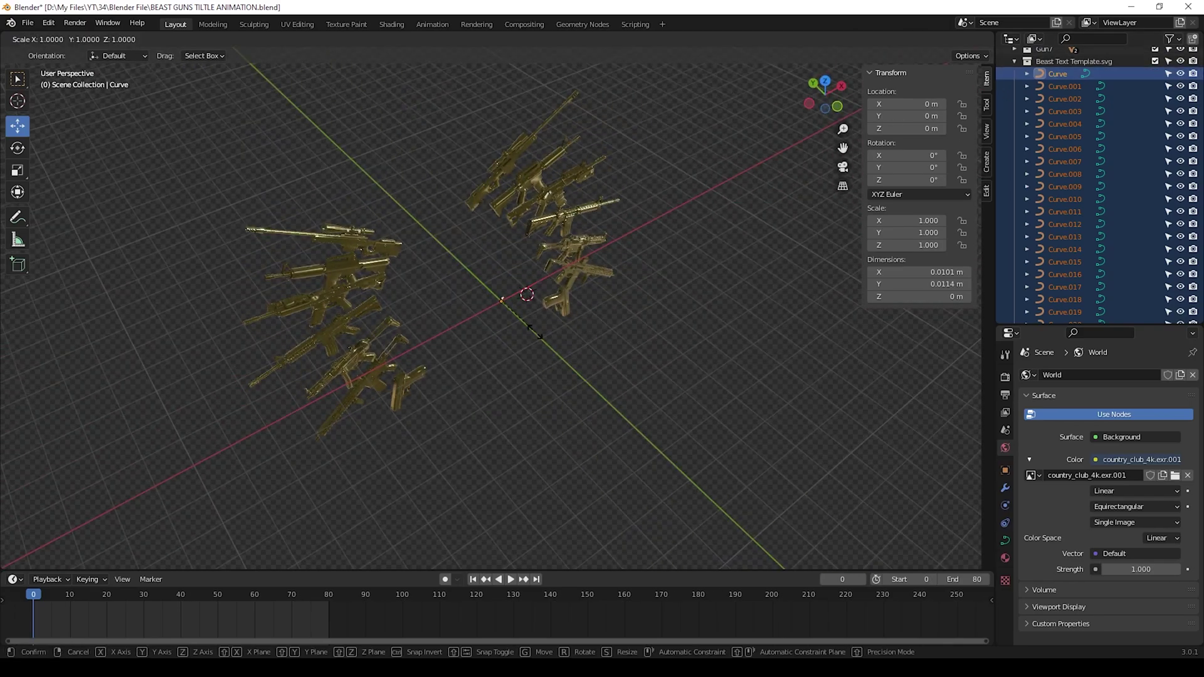
{"action": "left_click", "coordinate": [587, 257]}
{"action": "key", "text": "s"}
{"action": "left_click", "coordinate": [621, 346]}
- Move the imported artwork about 8.95 m along Y, clear of the guns, and deselect it
{"action": "scroll", "coordinate": [518, 258], "scroll_direction": "down", "scroll_amount": 1}
{"action": "middle_click_drag", "start_coordinate": [465, 257], "coordinate": [704, 410]}
{"action": "left_click_drag", "start_coordinate": [656, 409], "coordinate": [464, 372]}
{"action": "middle_click_drag", "start_coordinate": [407, 282], "coordinate": [397, 327]}
{"action": "left_click", "coordinate": [389, 328]}
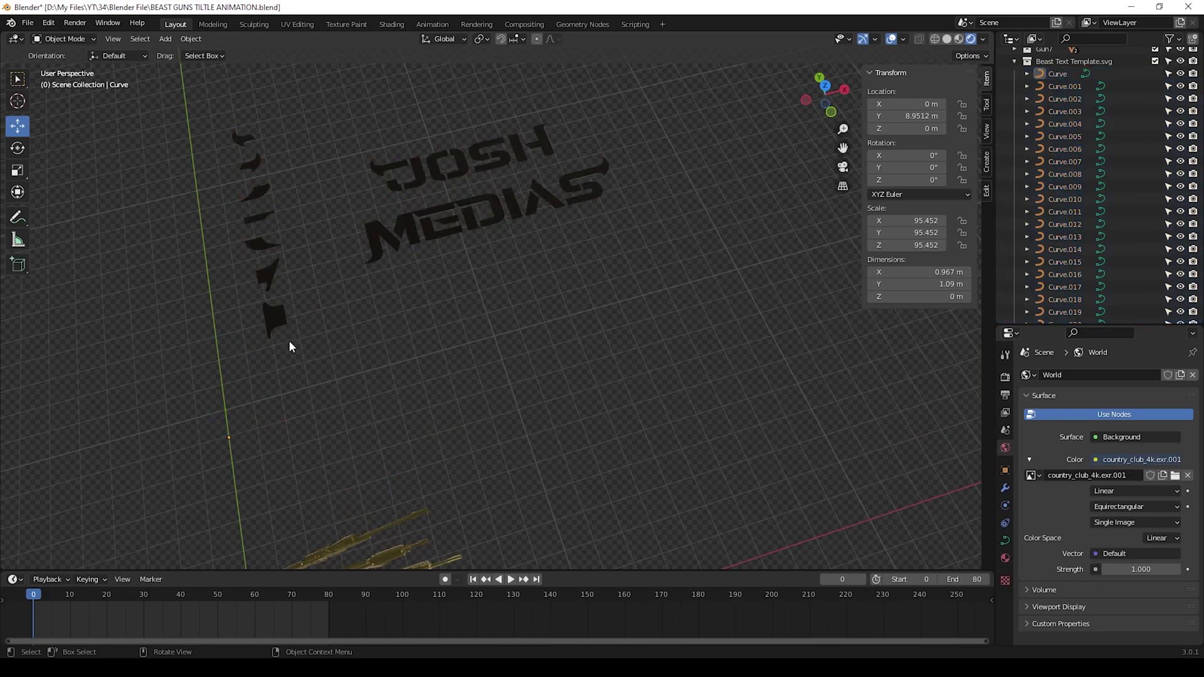
- Delete the column of loose horn shapes beside the title and rotate all remaining title curves 90° about the X axis
{"action": "left_click_drag", "start_coordinate": [296, 347], "coordinate": [160, 119]}
{"action": "key", "text": "Delete"}
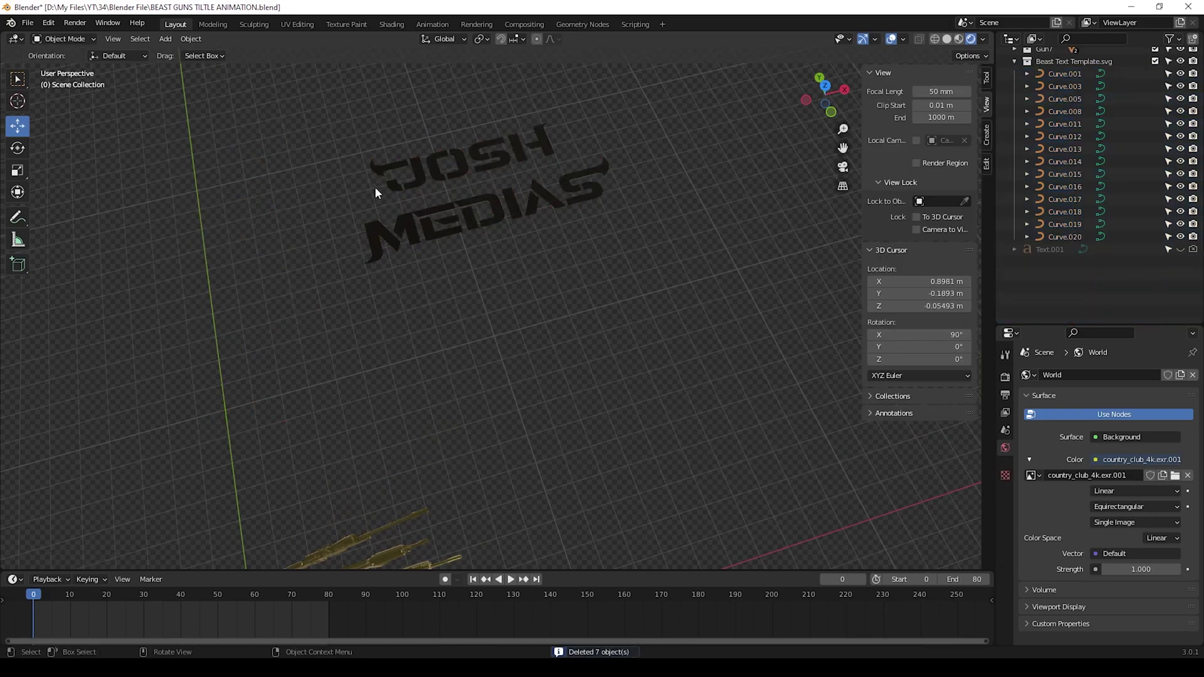
{"action": "scroll", "coordinate": [417, 158], "scroll_direction": "up", "scroll_amount": 3}
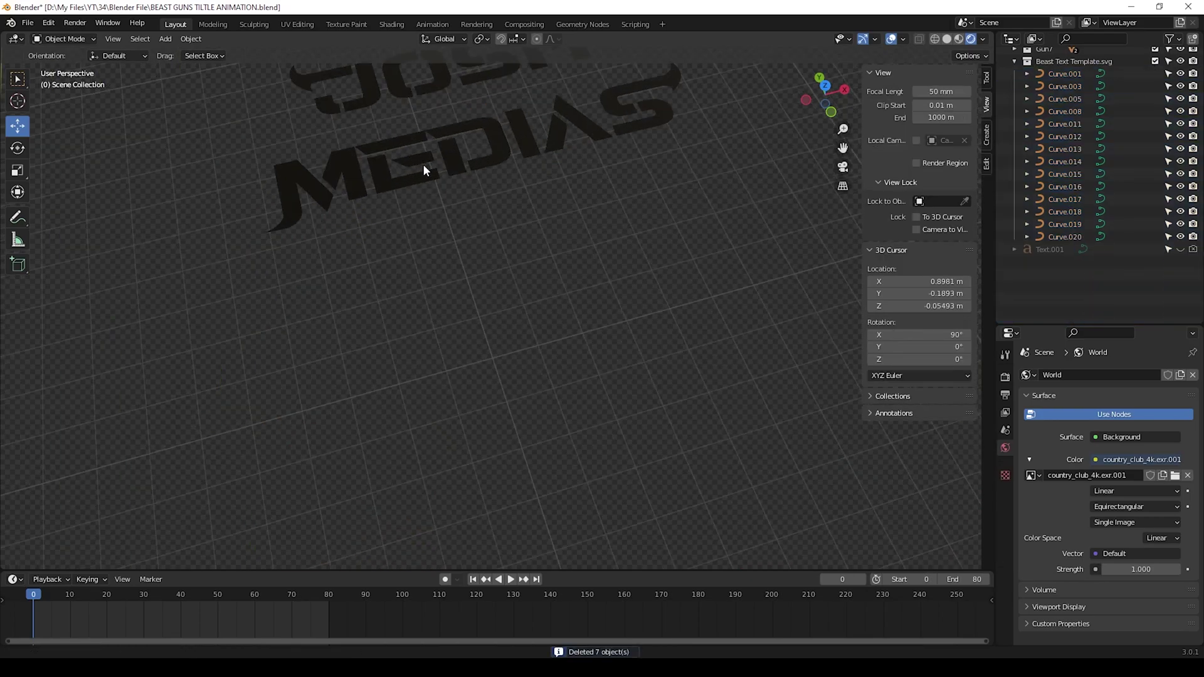
{"action": "middle_click_drag", "start_coordinate": [422, 164], "coordinate": [414, 319], "text": "shift"}
{"action": "scroll", "coordinate": [532, 289], "scroll_direction": "up", "scroll_amount": 3}
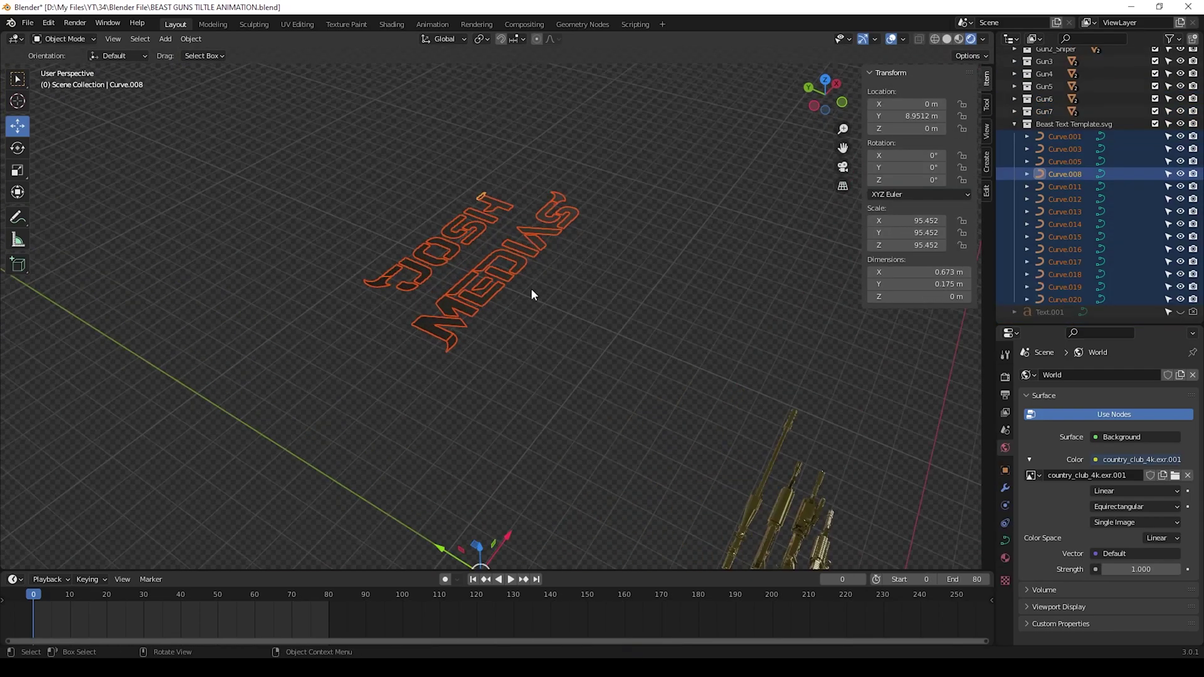
{"action": "mouse_move", "coordinate": [531, 295]}
{"action": "middle_mouse_down"}
{"action": "mouse_move", "coordinate": [586, 271]}
{"action": "mouse_move", "coordinate": [476, 217]}
{"action": "mouse_move", "coordinate": [524, 304]}
{"action": "middle_mouse_up"}
{"action": "type", "text": "rx90"}
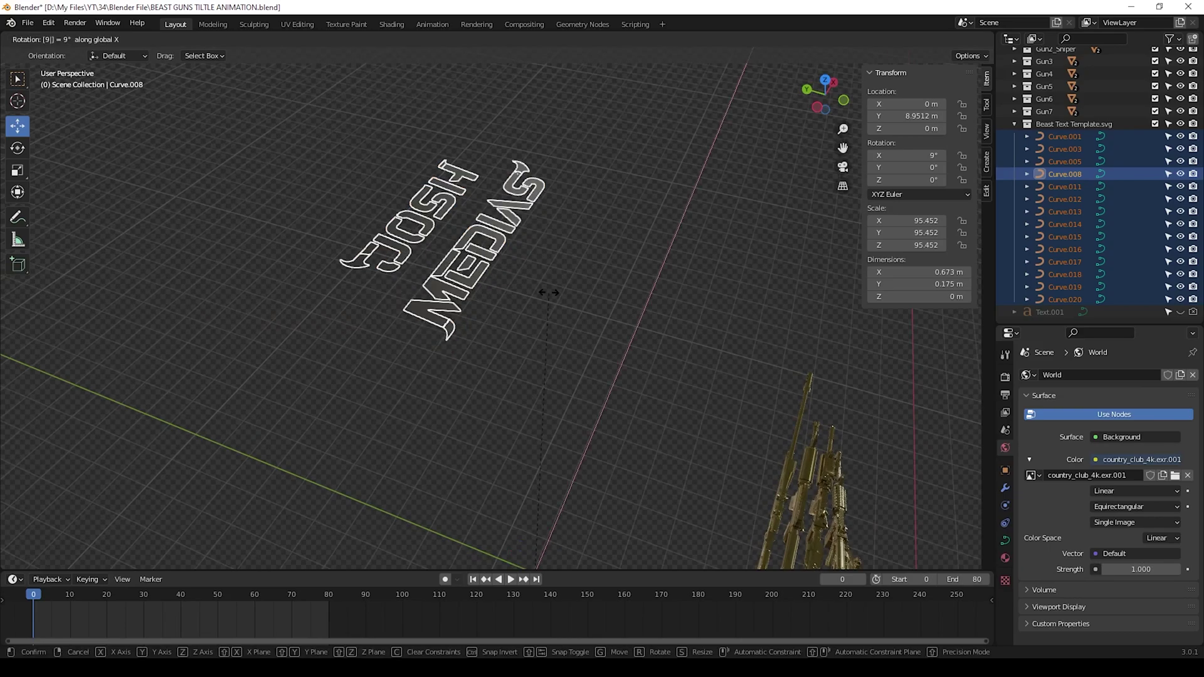
{"action": "key", "text": "Return"}
- Set the origins of the selected title curves to their geometry
{"action": "key", "text": "KP_0"}
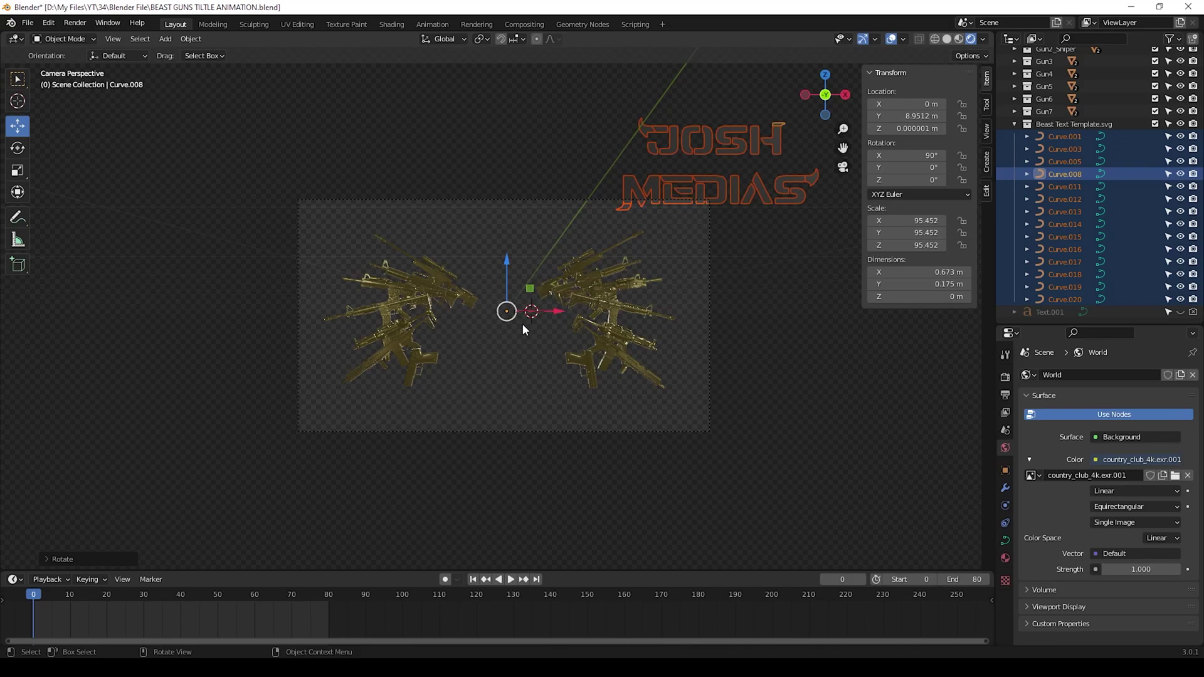
{"action": "left_click", "coordinate": [190, 39]}
{"action": "mouse_move", "coordinate": [213, 65]}
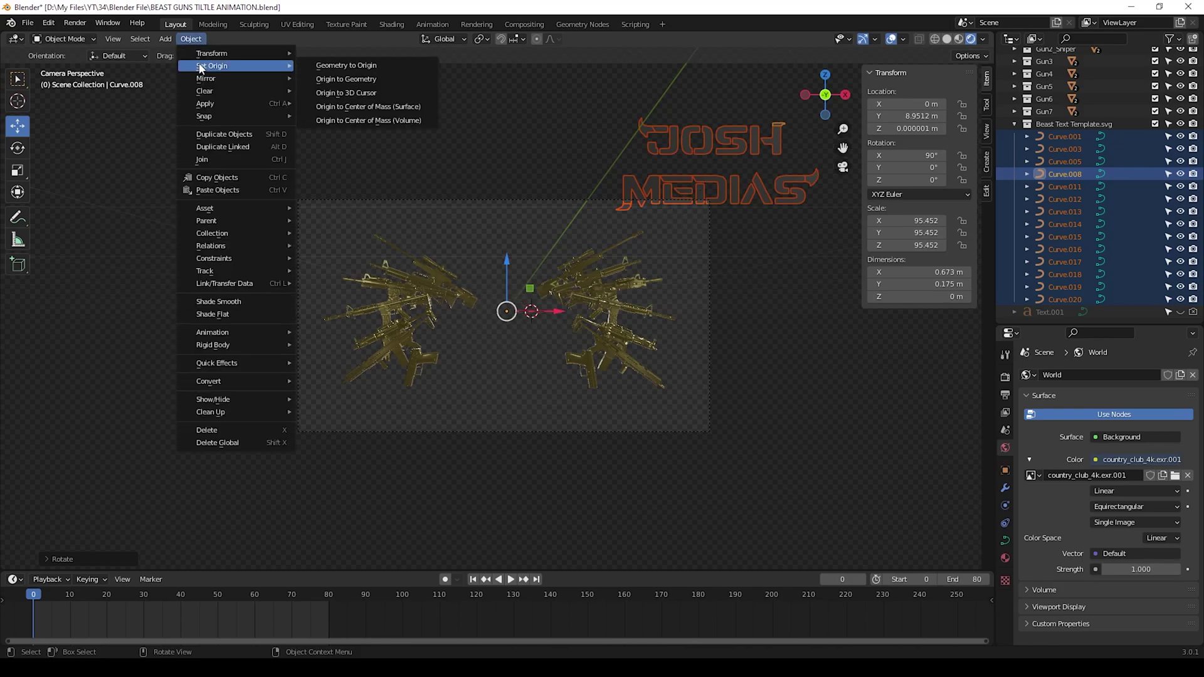
{"action": "left_click", "coordinate": [351, 81]}
- Move the title curves in X and Z to the centre of the camera frame, between the guns
{"action": "key", "text": "g"}
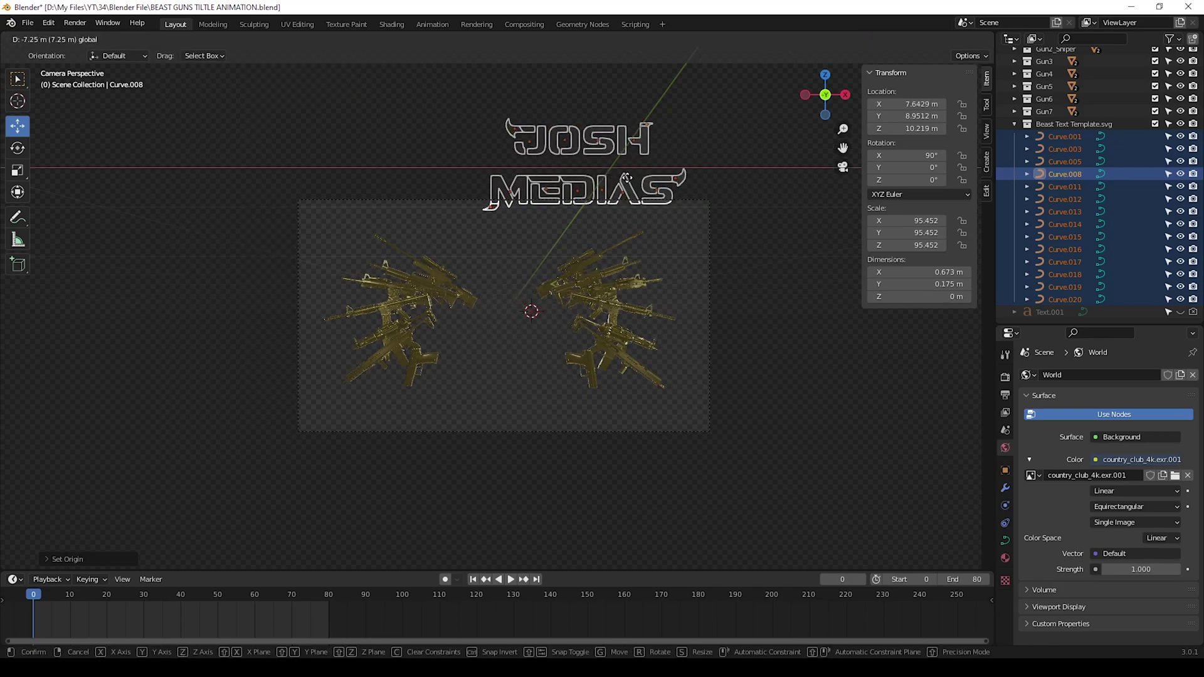
{"action": "left_click", "coordinate": [581, 304]}
{"action": "left_click_drag", "start_coordinate": [582, 303], "coordinate": [550, 305]}
- Move the title curves along Y to line up with the front of the guns, at about Y -0.48 m for the H's top piece
{"action": "key", "text": "KP_1"}
{"action": "key", "text": "KP_3"}
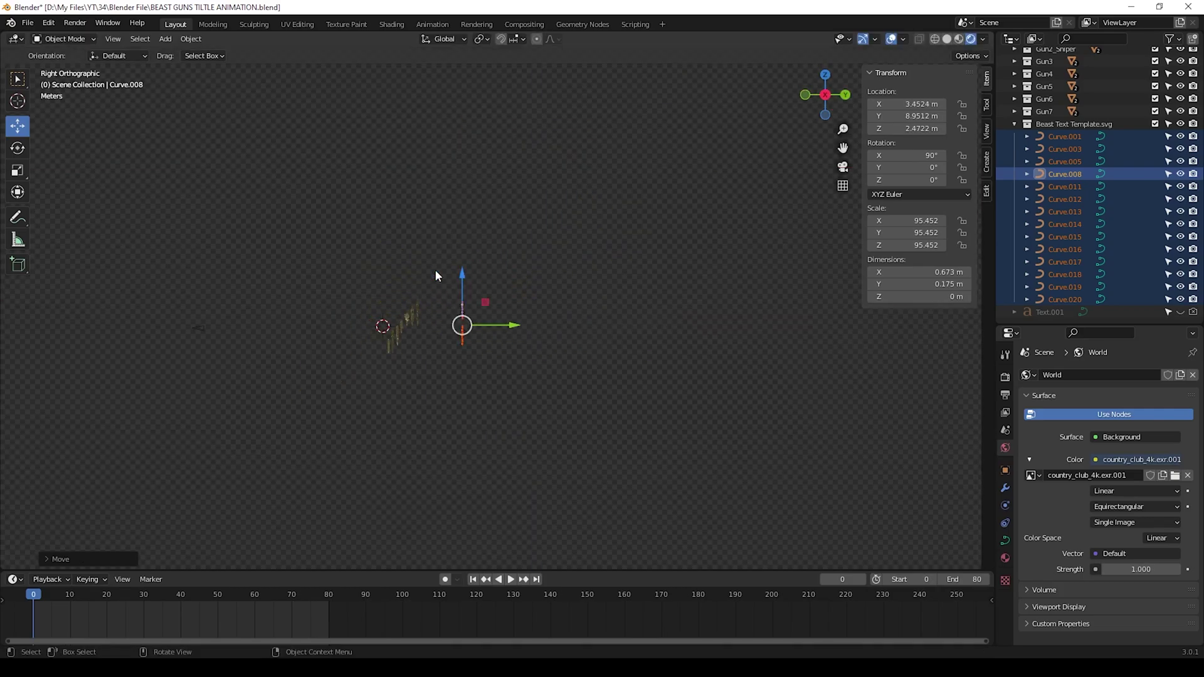
{"action": "key", "text": "KP_1"}
{"action": "key", "text": "KP_7"}
{"action": "key", "text": "KP_3"}
{"action": "scroll", "coordinate": [435, 270], "scroll_direction": "up", "scroll_amount": 4}
{"action": "middle_click_drag", "start_coordinate": [272, 393], "coordinate": [534, 362], "text": "shift"}
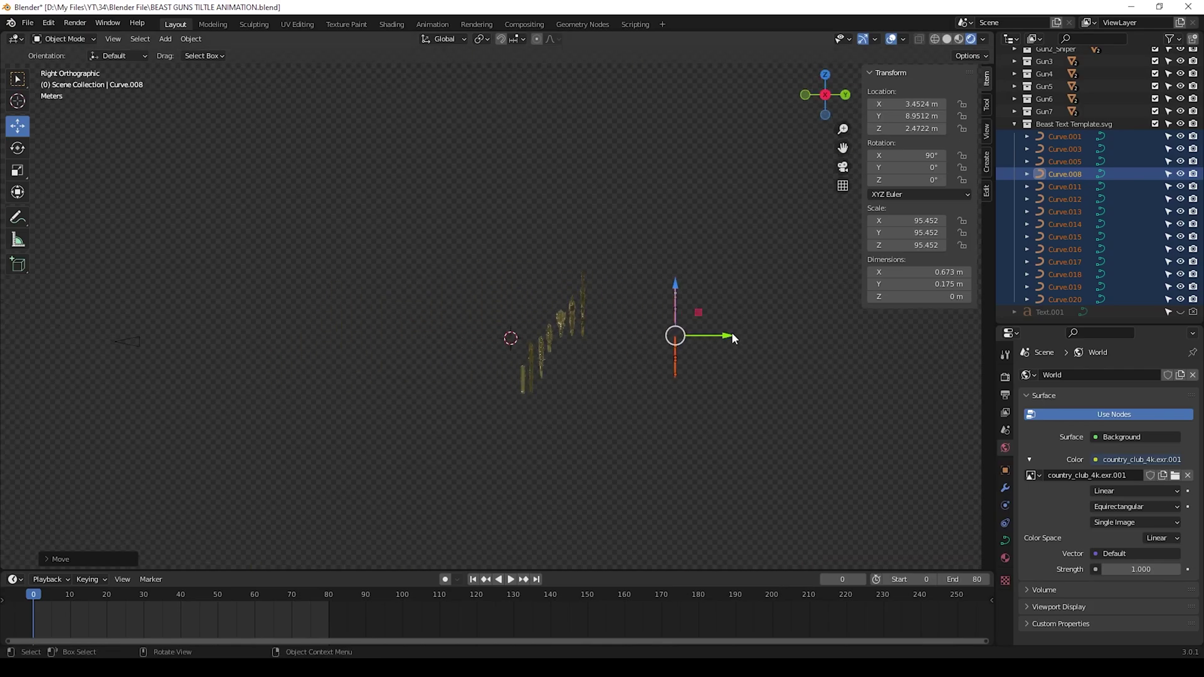
{"action": "left_click_drag", "start_coordinate": [733, 338], "coordinate": [560, 348]}
{"action": "key", "text": "KP_0"}
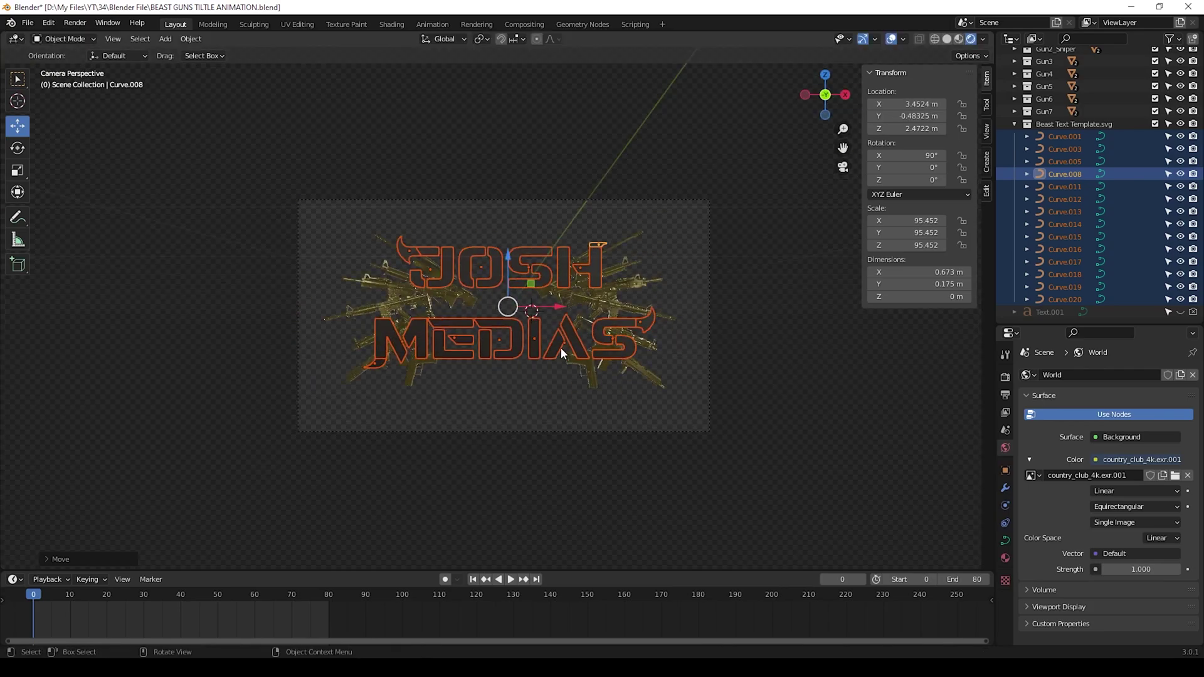
- Replace the SVG material on the J's horn with a new material that has an orange base color
{"action": "scroll", "coordinate": [576, 328], "scroll_direction": "up", "scroll_amount": 2}
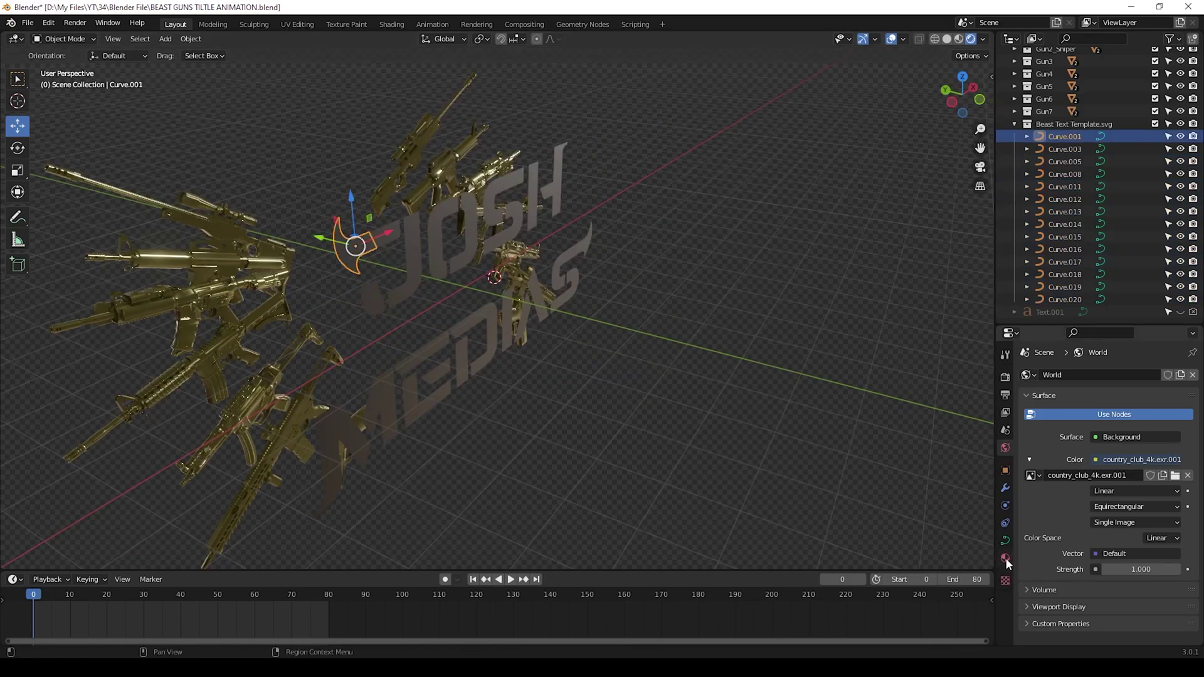
{"action": "left_click", "coordinate": [1005, 557]}
{"action": "left_click", "coordinate": [1193, 387]}
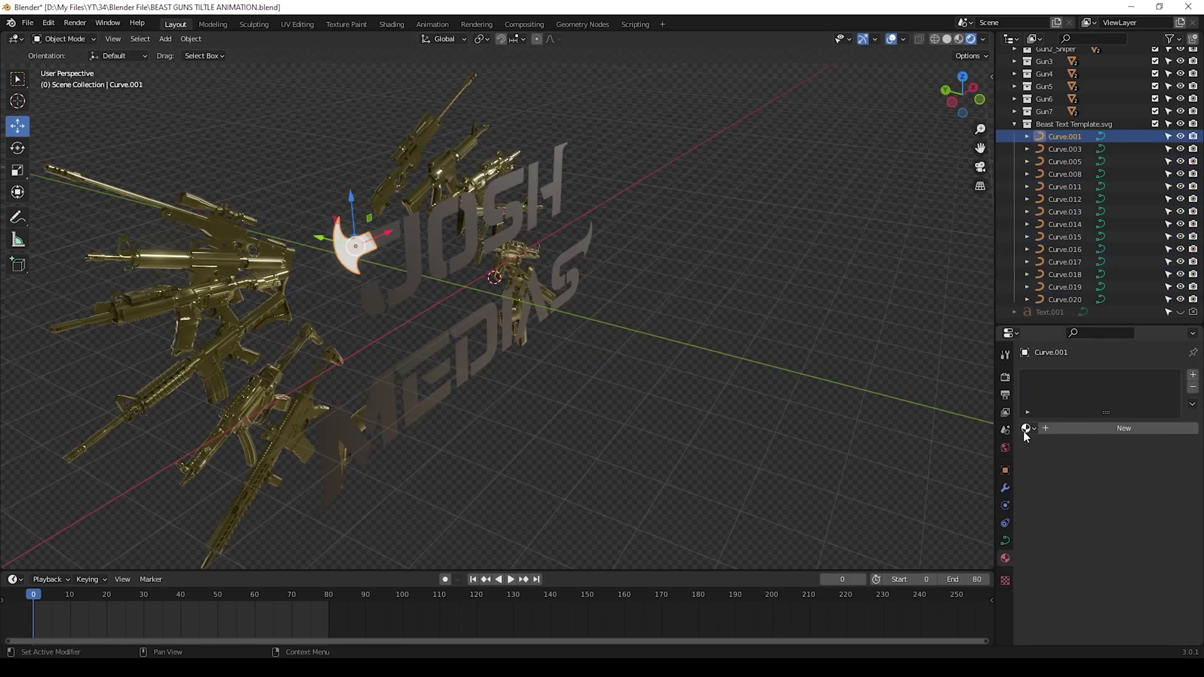
{"action": "left_click", "coordinate": [1026, 429]}
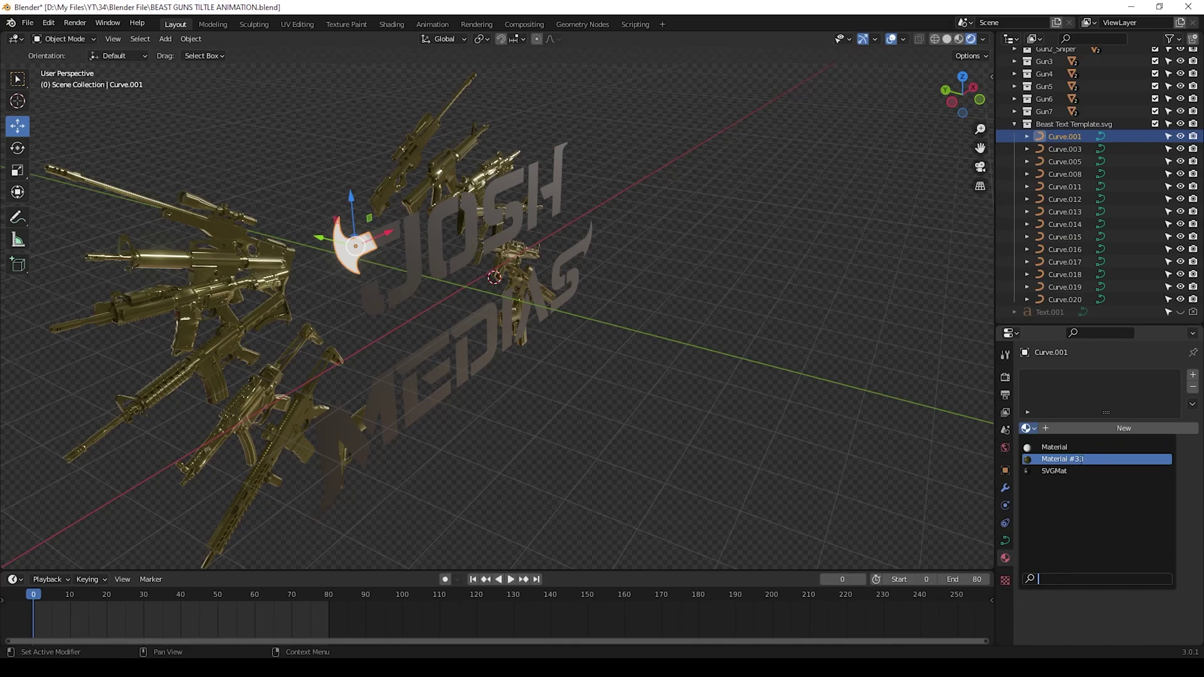
{"action": "left_click", "coordinate": [1111, 428]}
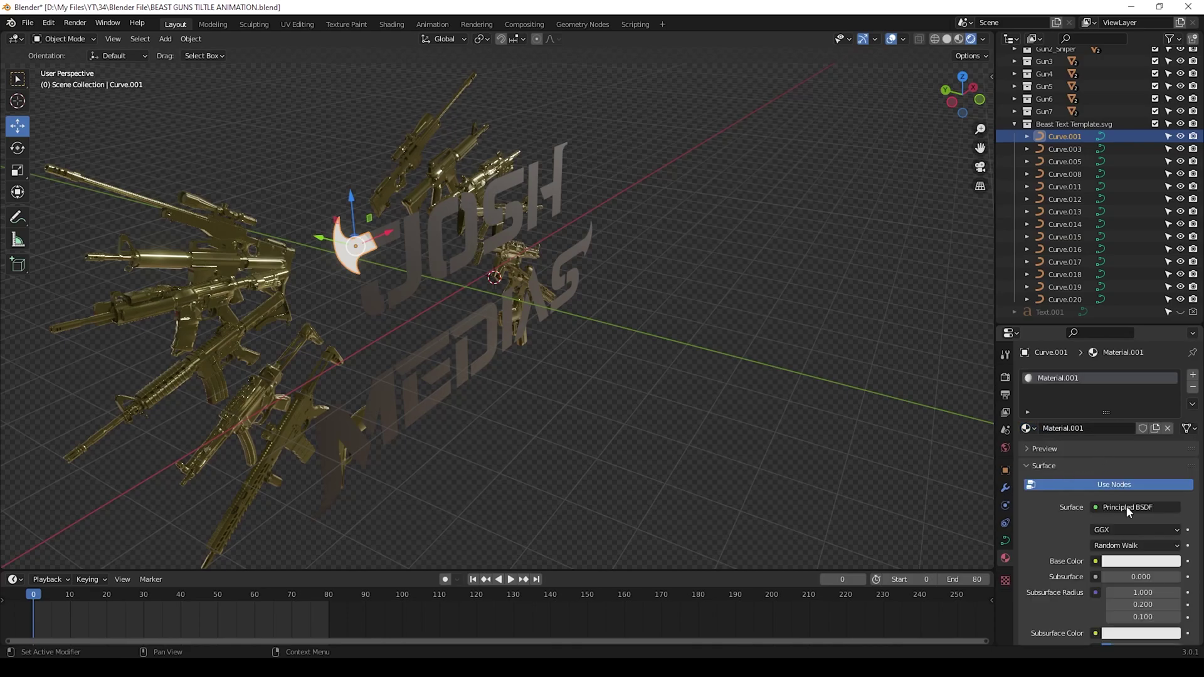
{"action": "left_click", "coordinate": [1136, 563]}
{"action": "left_click_drag", "start_coordinate": [1116, 437], "coordinate": [1097, 459]}
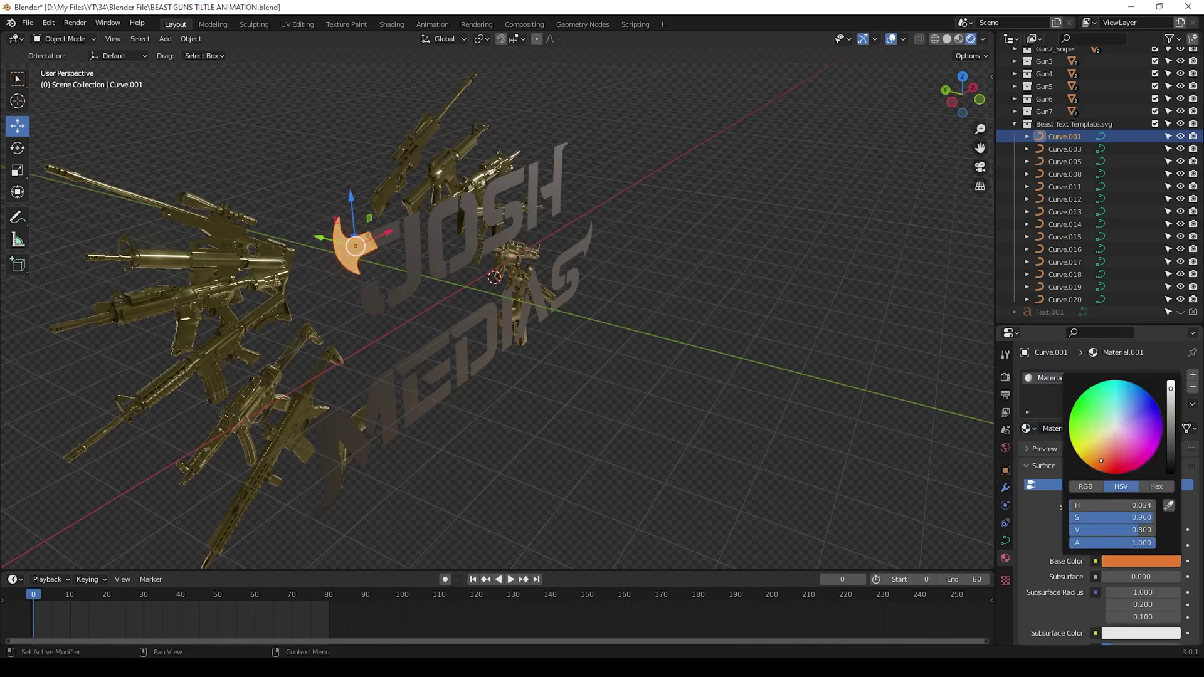
{"action": "mouse_move", "coordinate": [1170, 388]}
{"action": "left_mouse_down"}
{"action": "mouse_move", "coordinate": [1170, 412]}
{"action": "mouse_move", "coordinate": [1170, 386]}
{"action": "left_mouse_up"}
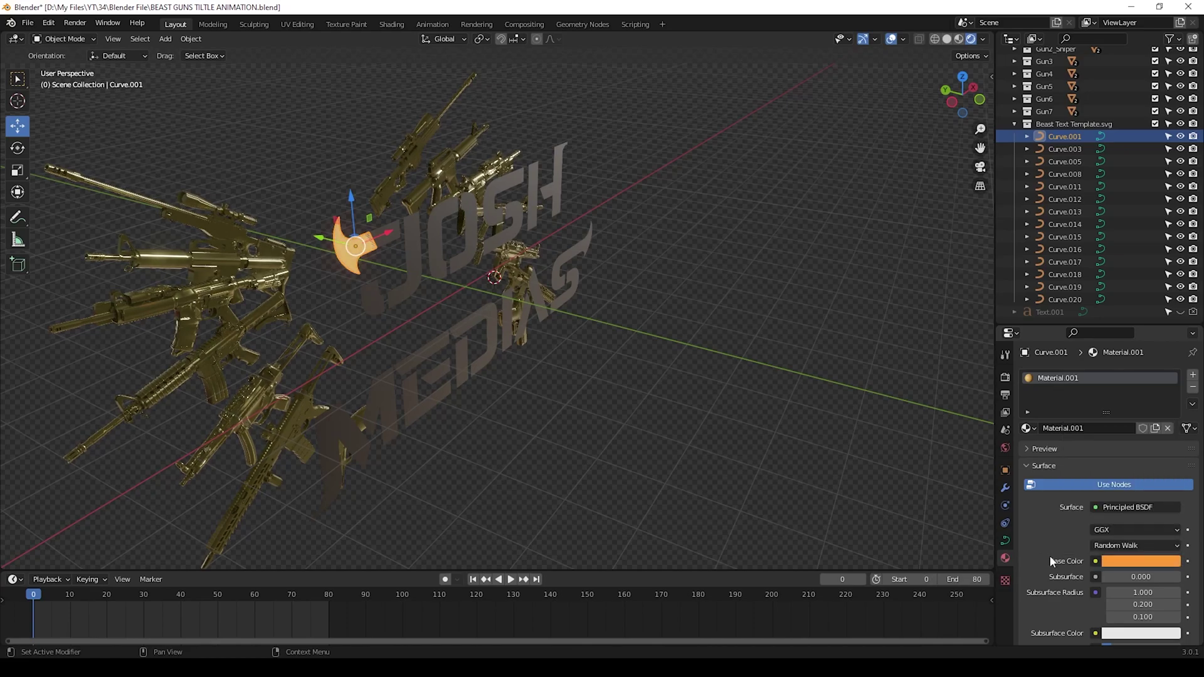
- Set the horn material's Metallic value to 1
{"action": "scroll", "coordinate": [1130, 544], "scroll_direction": "down", "scroll_amount": 7}
{"action": "left_click", "coordinate": [1141, 504]}
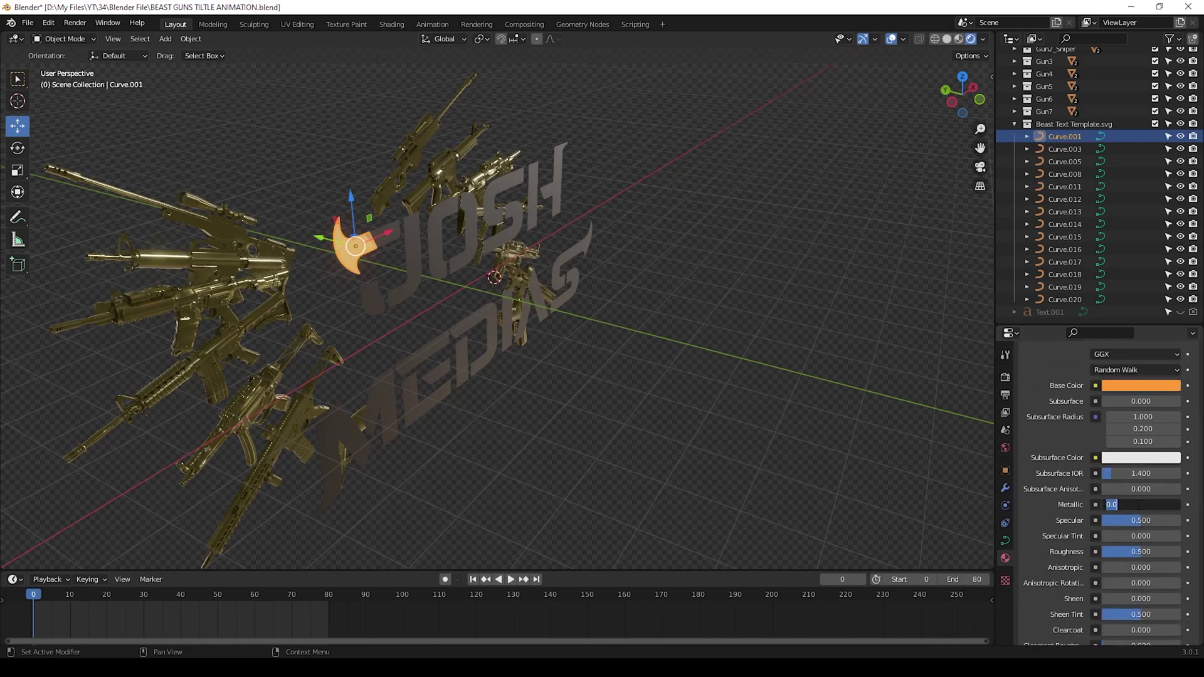
{"action": "type", "text": "1"}
{"action": "key", "text": "Return"}
{"action": "middle_click_drag", "start_coordinate": [776, 454], "coordinate": [608, 376]}
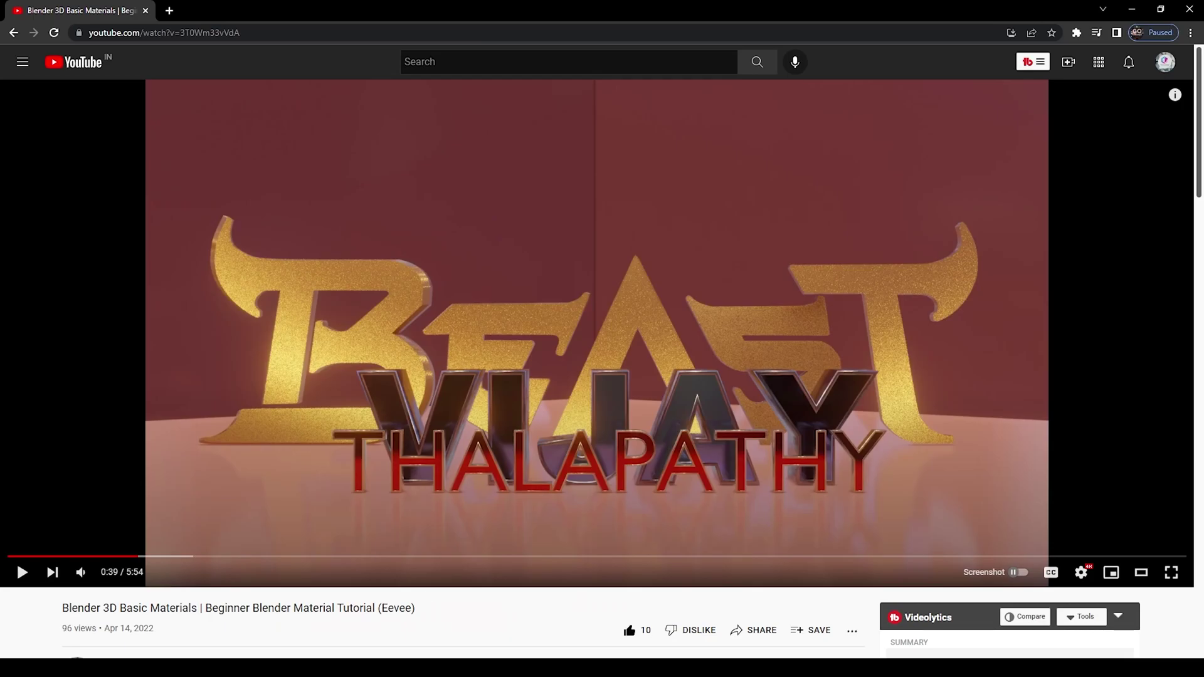
{"action": "scroll", "coordinate": [439, 479], "scroll_direction": "down", "scroll_amount": 4}
{"action": "scroll", "coordinate": [250, 493], "scroll_direction": "up", "scroll_amount": 2}
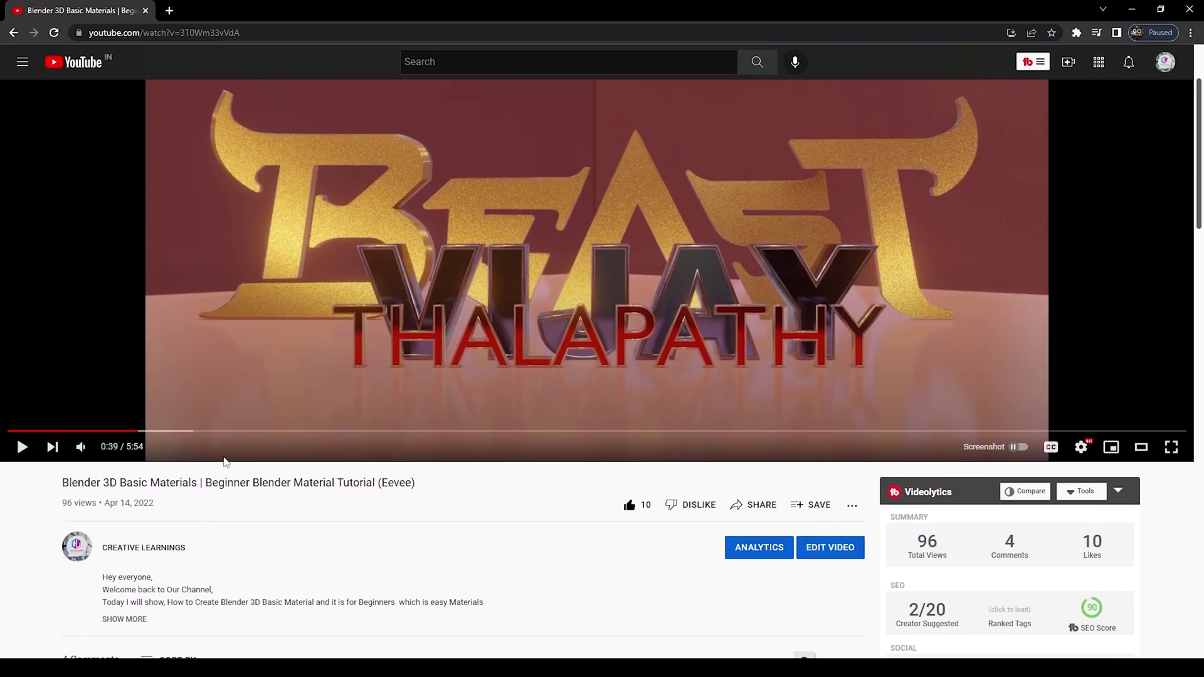
{"action": "scroll", "coordinate": [535, 411], "scroll_direction": "up", "scroll_amount": 2}
{"action": "scroll", "coordinate": [477, 420], "scroll_direction": "down", "scroll_amount": 1}
{"action": "scroll", "coordinate": [432, 426], "scroll_direction": "up", "scroll_amount": 1}
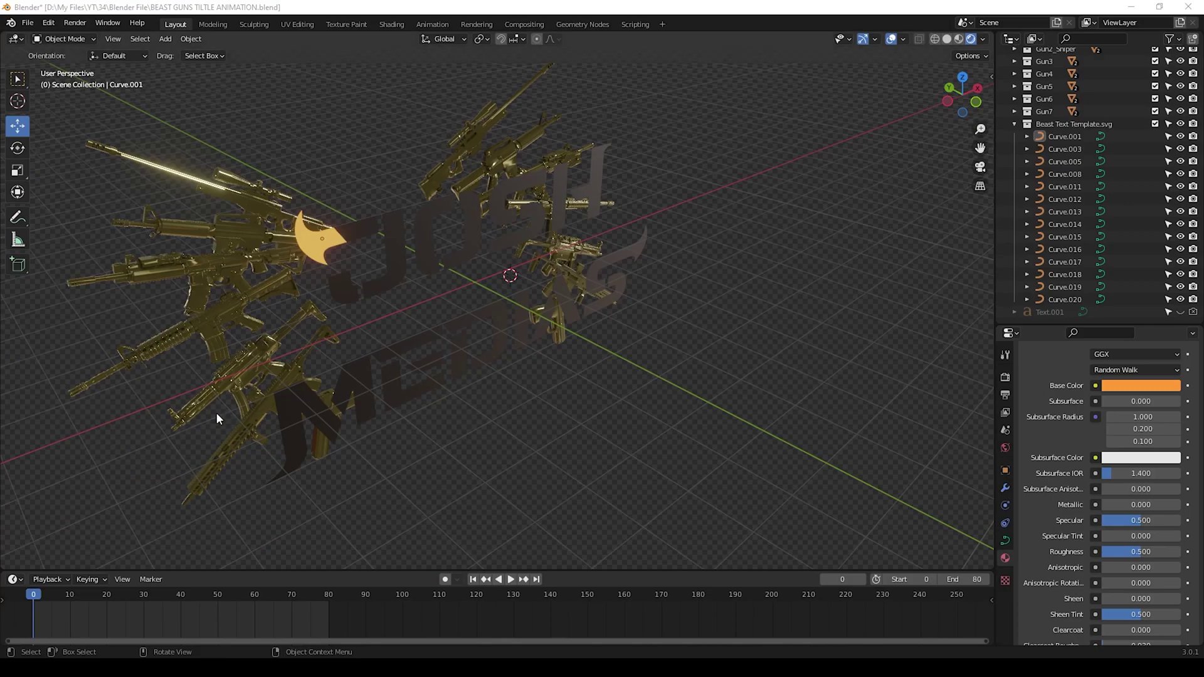
{"action": "scroll", "coordinate": [404, 404], "scroll_direction": "up", "scroll_amount": 1}
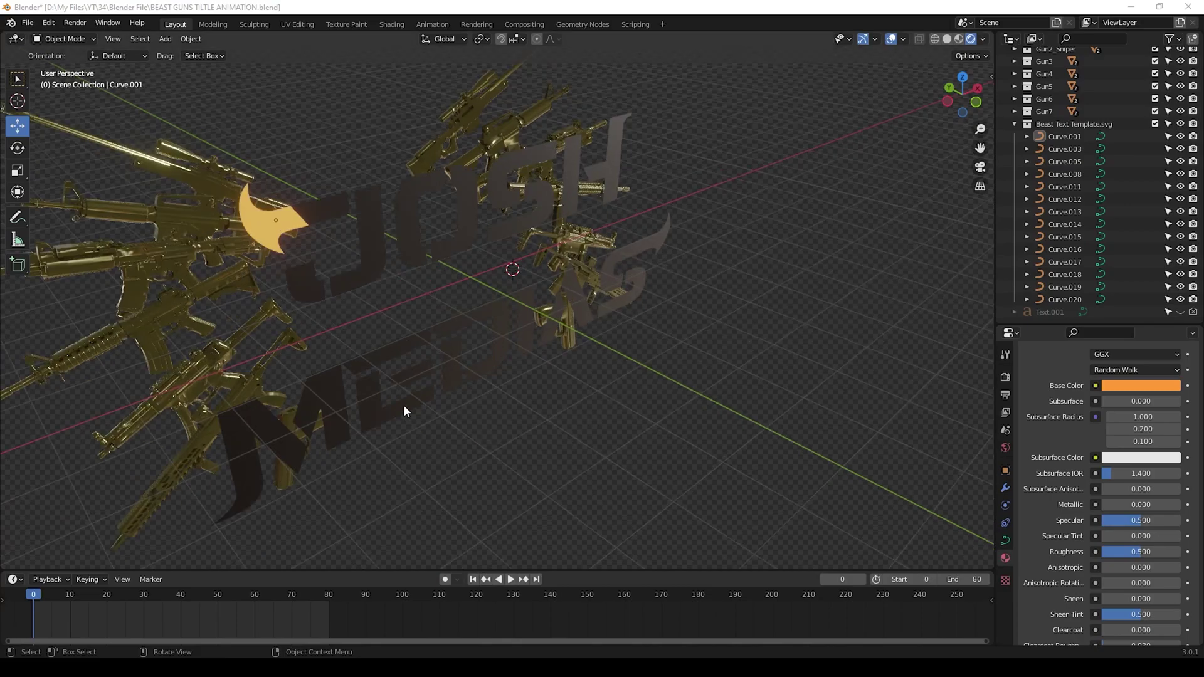
- Adjust the horn material's base color to a deeper orange, with Metallic at 1 and Roughness at 0.2
{"action": "mouse_move", "coordinate": [404, 404]}
{"action": "middle_mouse_down"}
{"action": "mouse_move", "coordinate": [437, 408]}
{"action": "mouse_move", "coordinate": [422, 415]}
{"action": "middle_mouse_up"}
{"action": "middle_click_drag", "start_coordinate": [342, 373], "coordinate": [409, 368], "text": "shift"}
{"action": "scroll", "coordinate": [411, 375], "scroll_direction": "up", "scroll_amount": 1}
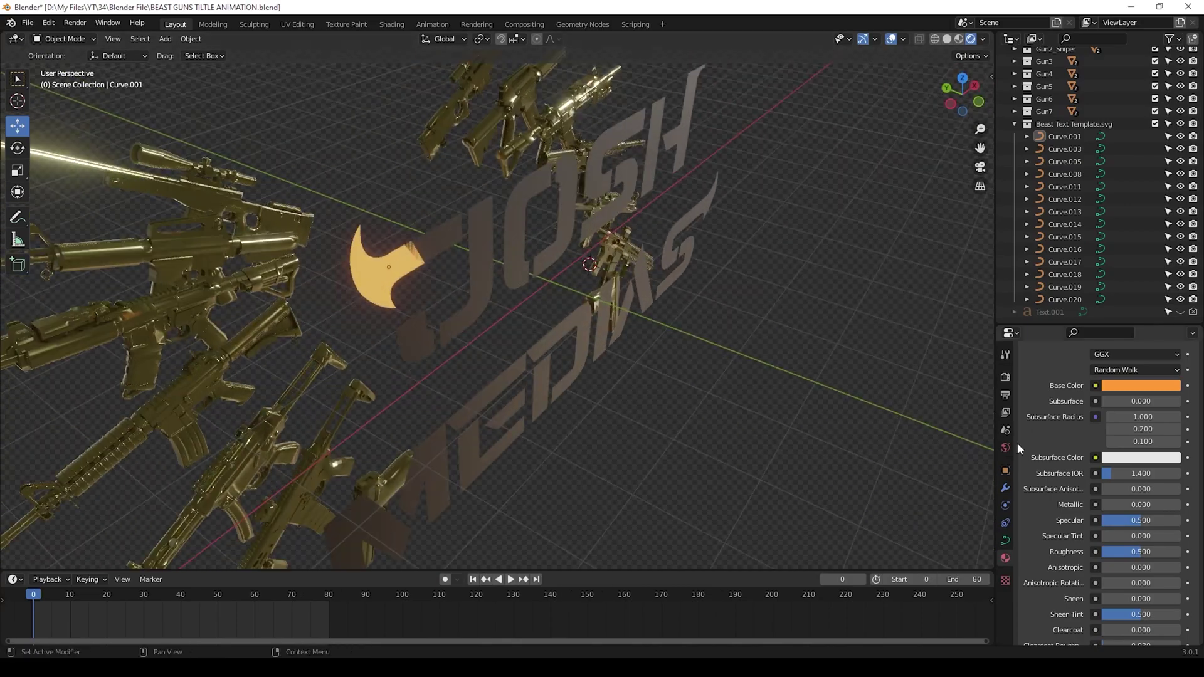
{"action": "left_click", "coordinate": [1150, 386]}
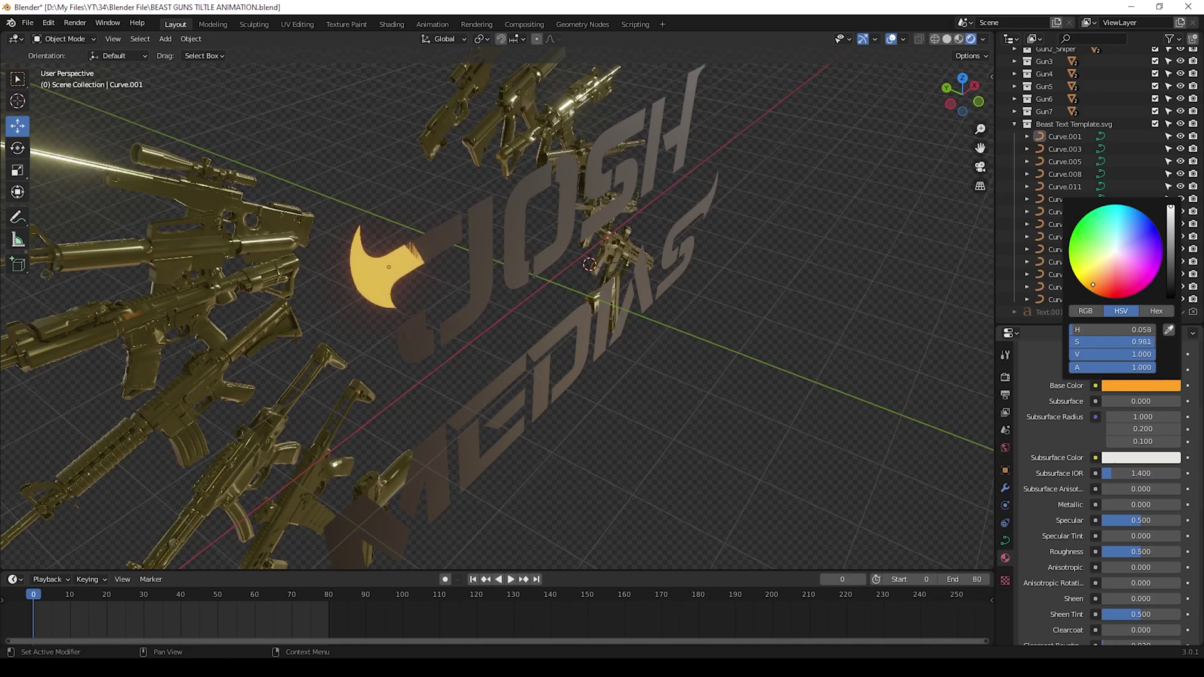
{"action": "left_click_drag", "start_coordinate": [1127, 505], "coordinate": [1180, 505]}
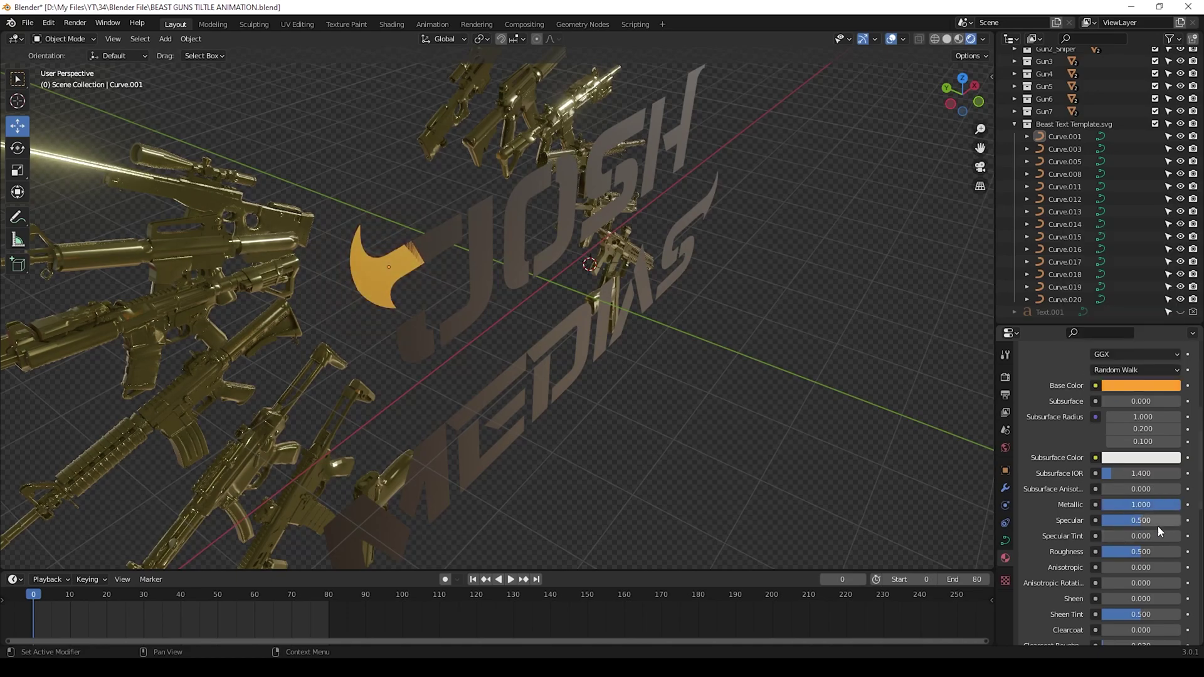
{"action": "left_click_drag", "start_coordinate": [1141, 552], "coordinate": [1112, 552]}
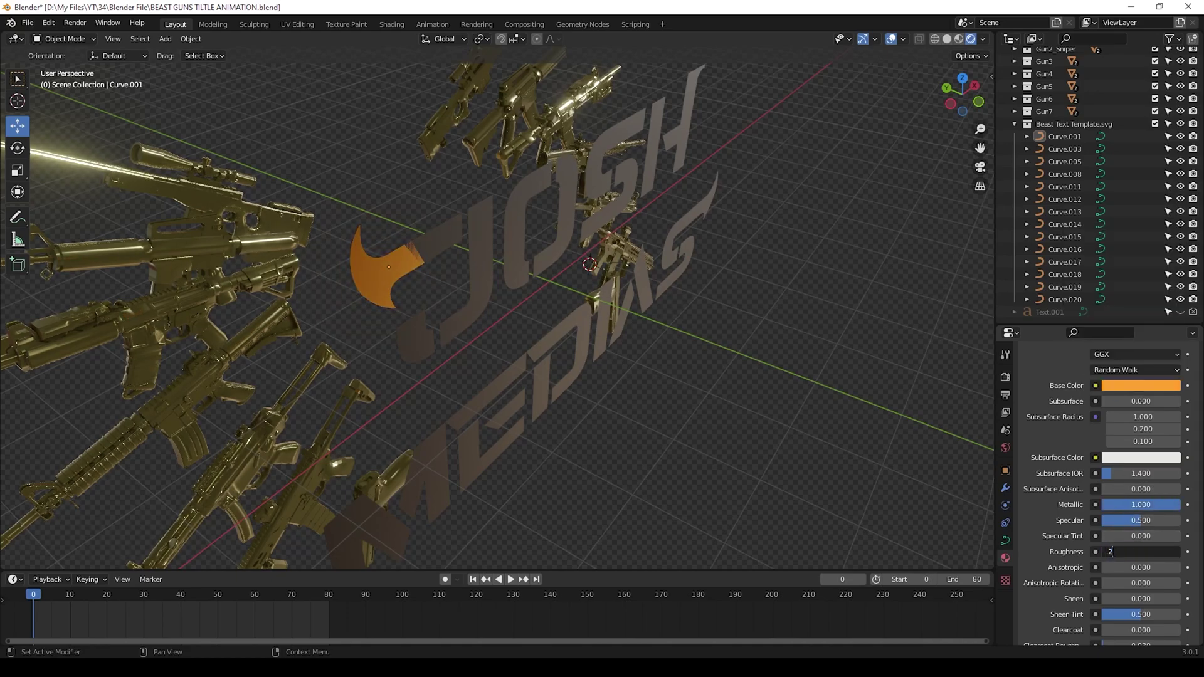
{"action": "key", "text": "Return"}
- Replace the SVG material on the J's body with the horn's orange metallic material
{"action": "middle_click_drag", "start_coordinate": [612, 382], "coordinate": [596, 332]}
{"action": "left_click", "coordinate": [479, 266]}
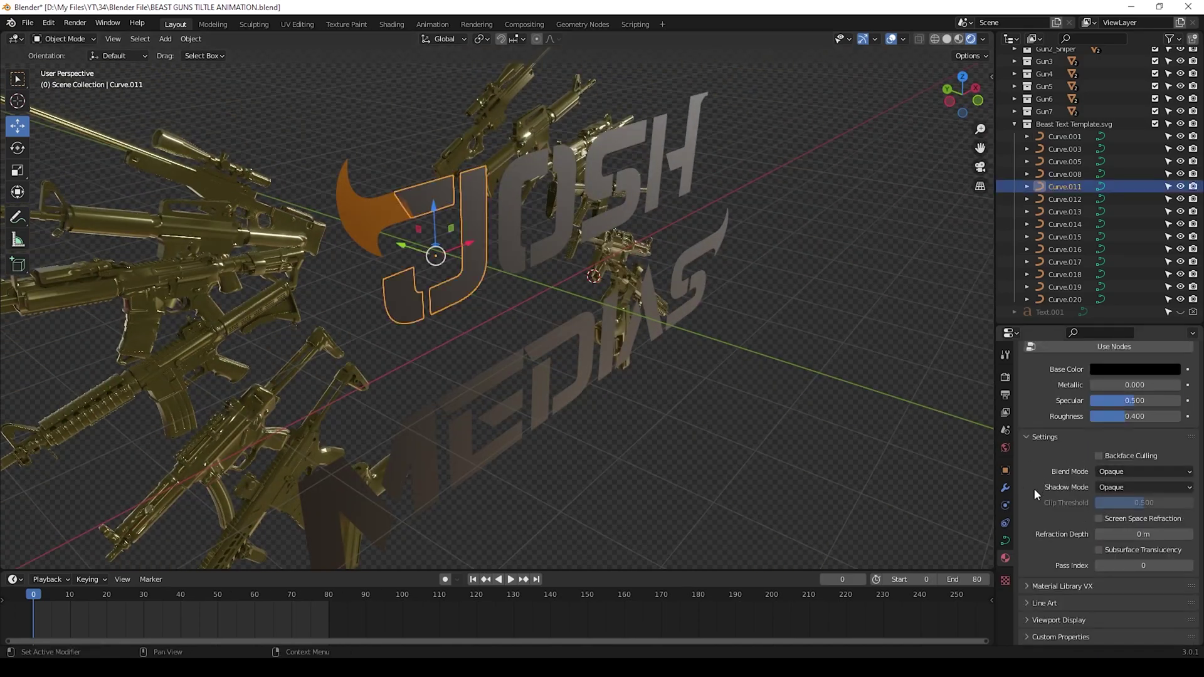
{"action": "scroll", "coordinate": [1033, 499], "scroll_direction": "up", "scroll_amount": 4}
{"action": "left_click", "coordinate": [1028, 428]}
{"action": "left_click", "coordinate": [1058, 471]}
- Assign the orange metallic material to the O curve of JOSH and to Curve.013
{"action": "left_click", "coordinate": [544, 251]}
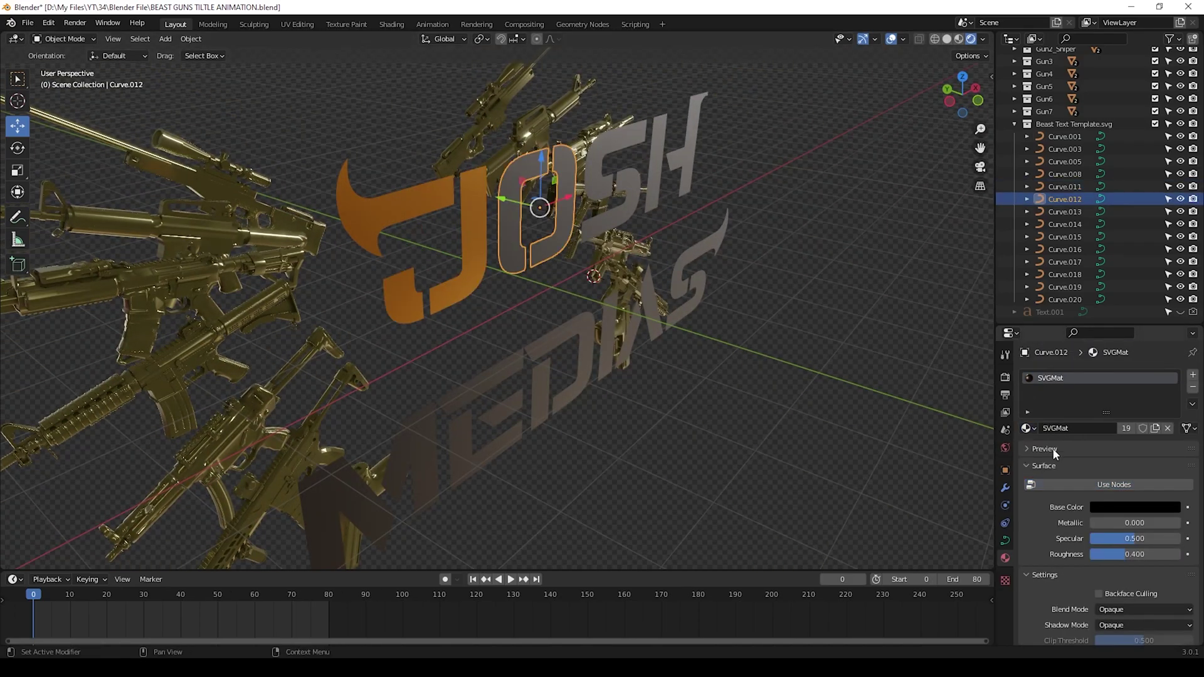
{"action": "left_click", "coordinate": [1029, 427]}
{"action": "left_click", "coordinate": [1061, 470]}
{"action": "left_click", "coordinate": [1064, 211]}
{"action": "left_click", "coordinate": [1028, 428]}
{"action": "left_click", "coordinate": [1062, 470]}
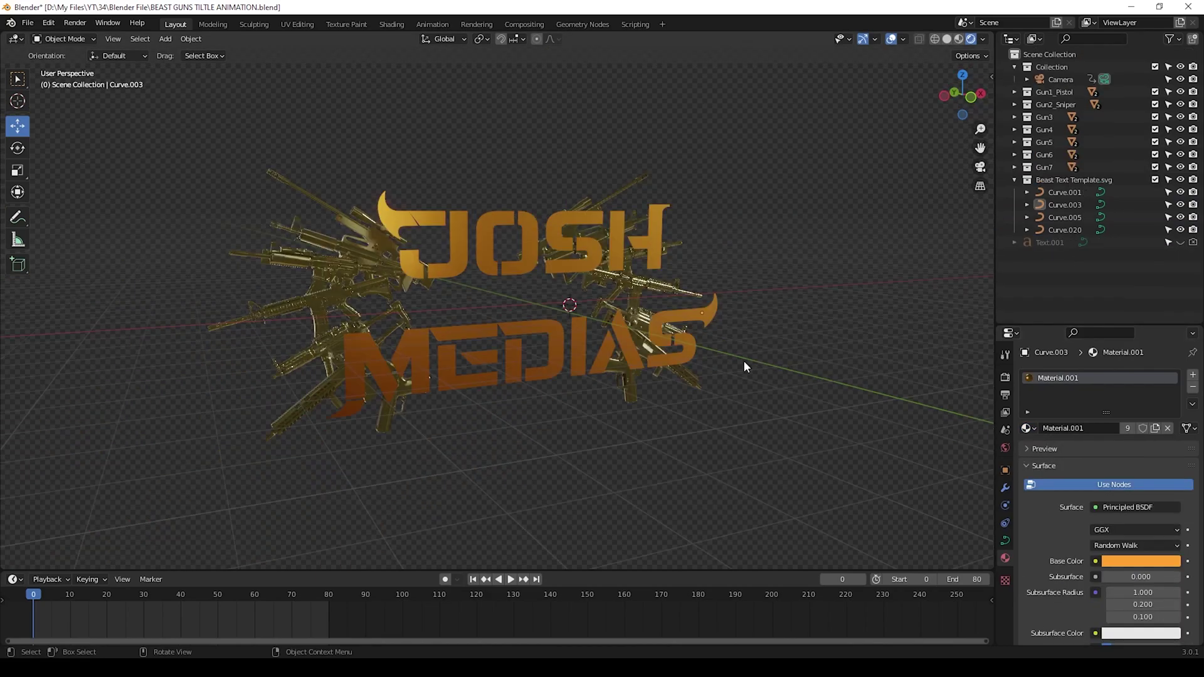
- Preview the title and guns animation through the camera, stop playback and return to frame 0
{"action": "key", "text": "KP_0"}
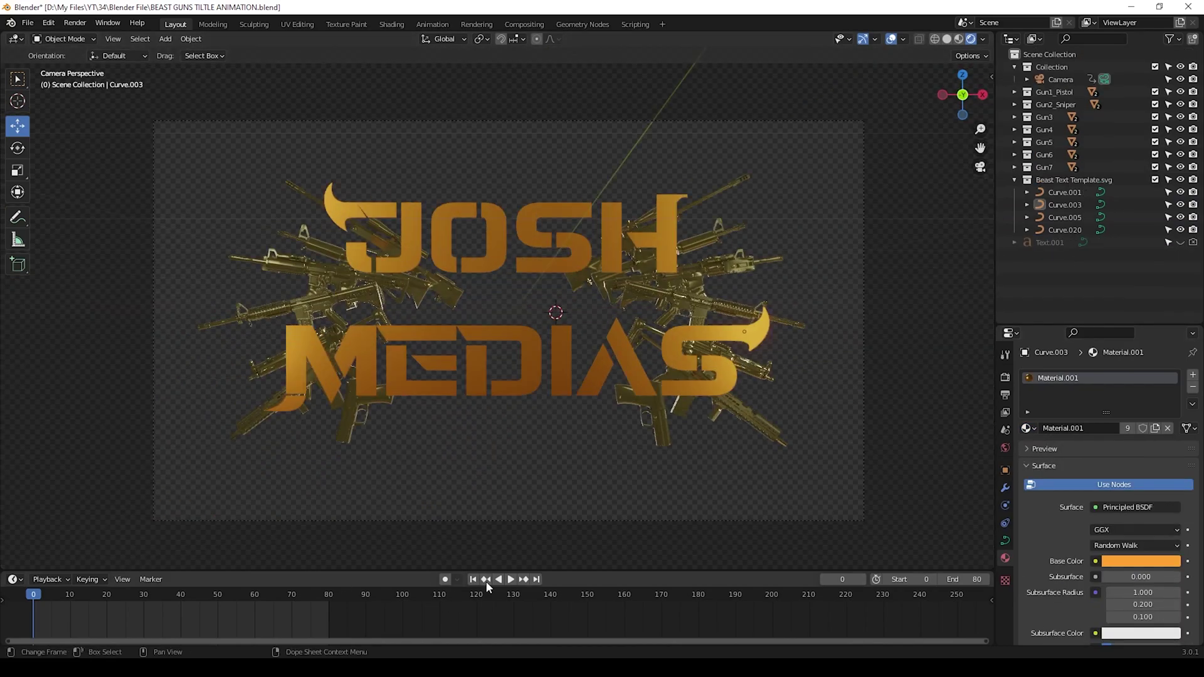
{"action": "left_click", "coordinate": [510, 581]}
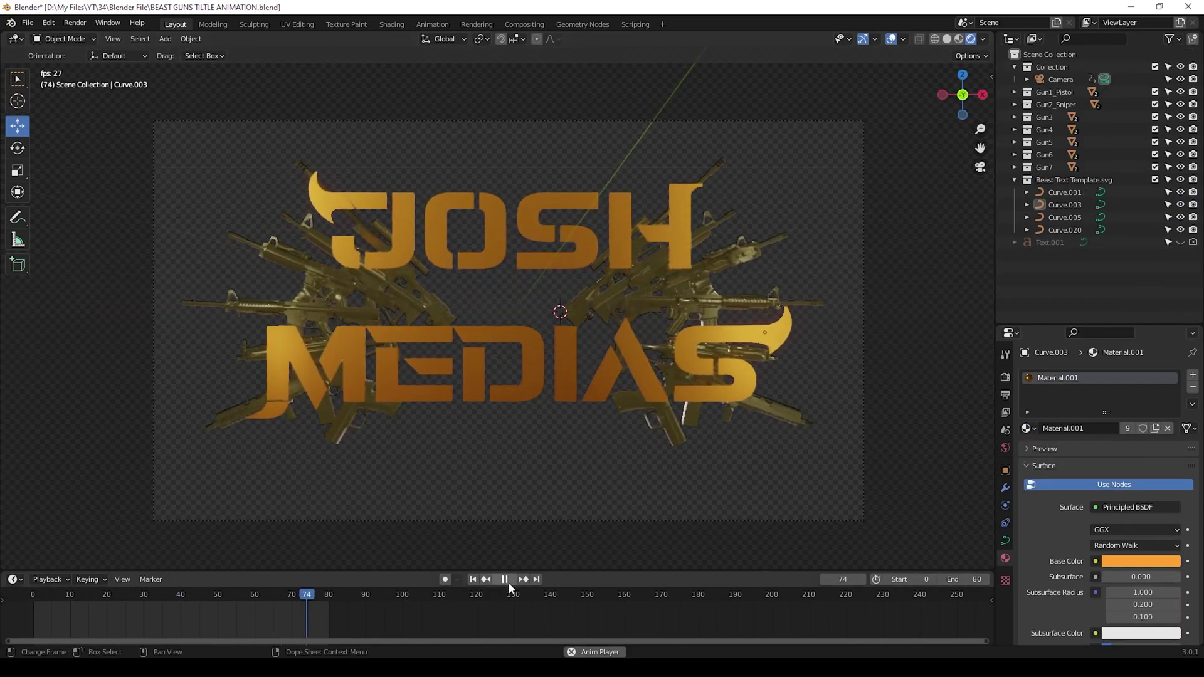
{"action": "left_click", "coordinate": [509, 583]}
{"action": "left_click_drag", "start_coordinate": [63, 599], "coordinate": [31, 602]}
- Extrude the JOSH curve by 0.002 m in its geometry settings
{"action": "middle_click_drag", "start_coordinate": [212, 439], "coordinate": [278, 456]}
{"action": "scroll", "coordinate": [279, 456], "scroll_direction": "up", "scroll_amount": 3}
{"action": "left_click", "coordinate": [435, 255]}
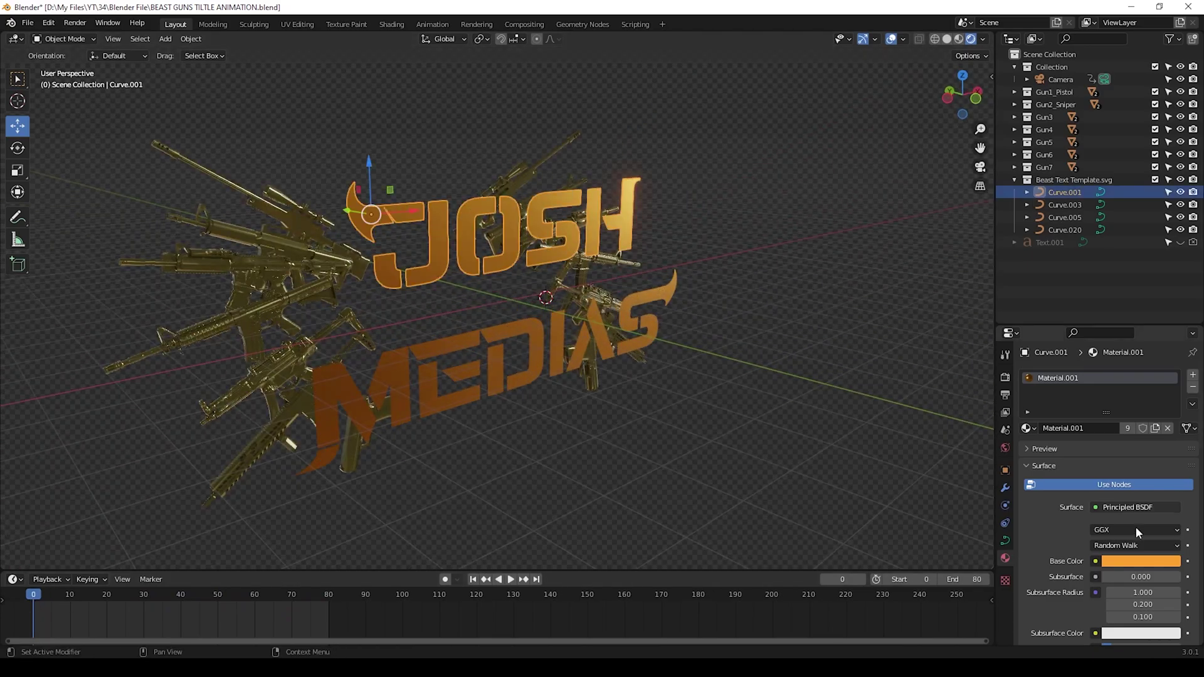
{"action": "left_click", "coordinate": [1005, 541]}
{"action": "scroll", "coordinate": [1088, 479], "scroll_direction": "down", "scroll_amount": 5}
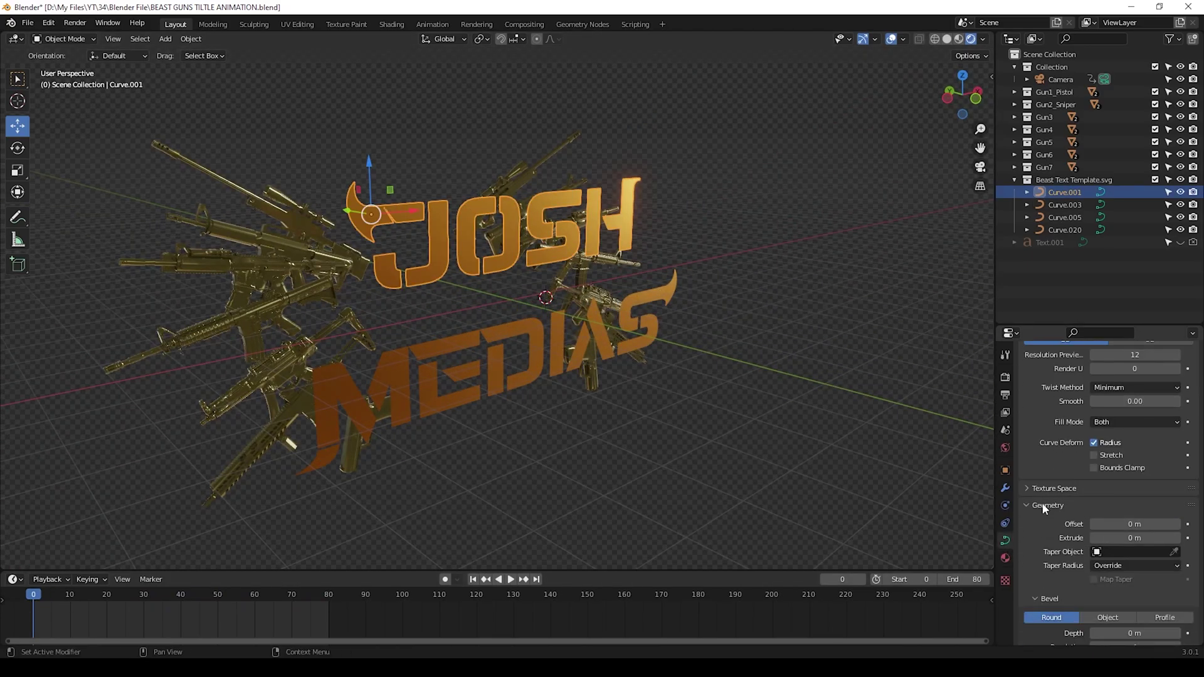
{"action": "left_click", "coordinate": [1158, 488]}
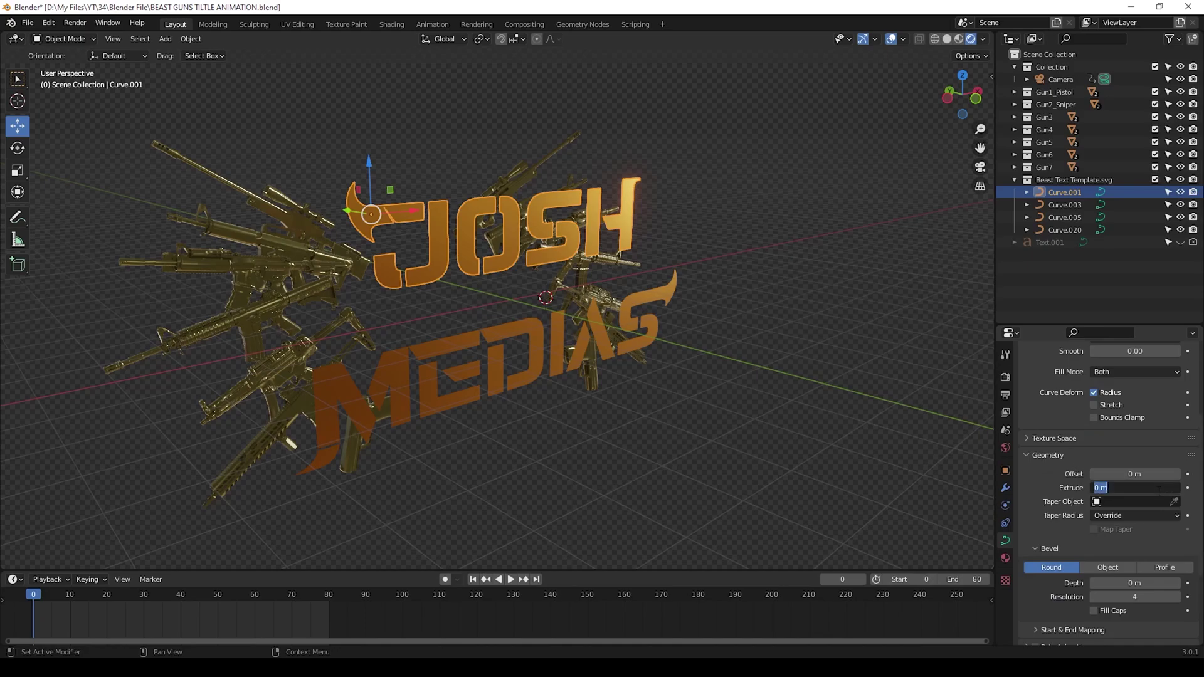
{"action": "type", "text": ".002"}
{"action": "key", "text": "Return"}
- Extrude the M curve of MEDIAS by 0.002 m
{"action": "middle_click_drag", "start_coordinate": [778, 407], "coordinate": [673, 382]}
{"action": "left_click", "coordinate": [389, 435]}
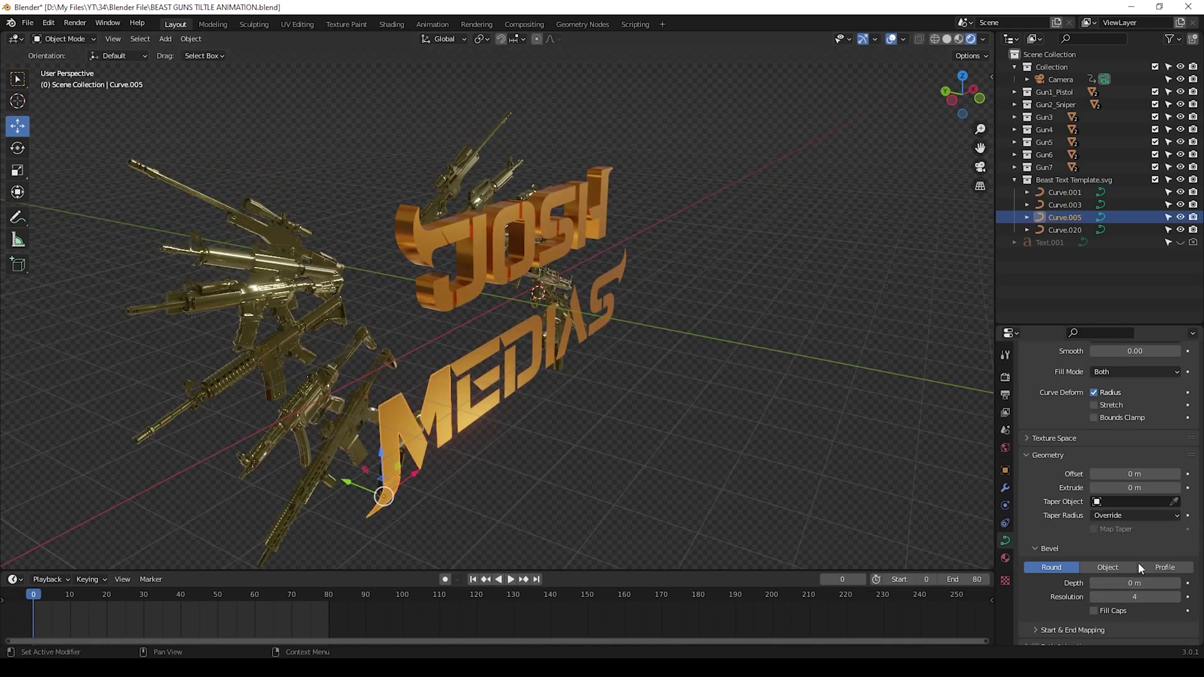
{"action": "left_click", "coordinate": [1141, 487]}
{"action": "type", "text": ".002"}
{"action": "key", "text": "Return"}
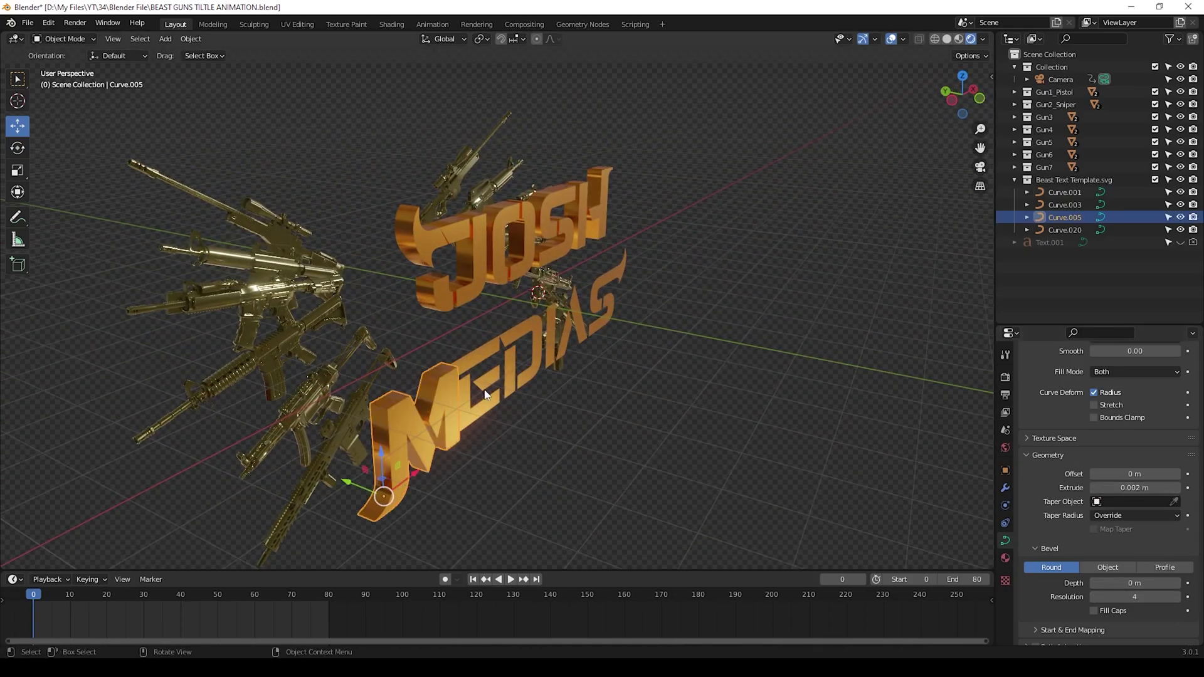
- Extrude the curve holding the EDIAS letters by 0.002 m
{"action": "left_click", "coordinate": [1065, 229]}
{"action": "left_click", "coordinate": [1140, 487]}
{"action": "type", "text": ".002"}
{"action": "key", "text": "Return"}
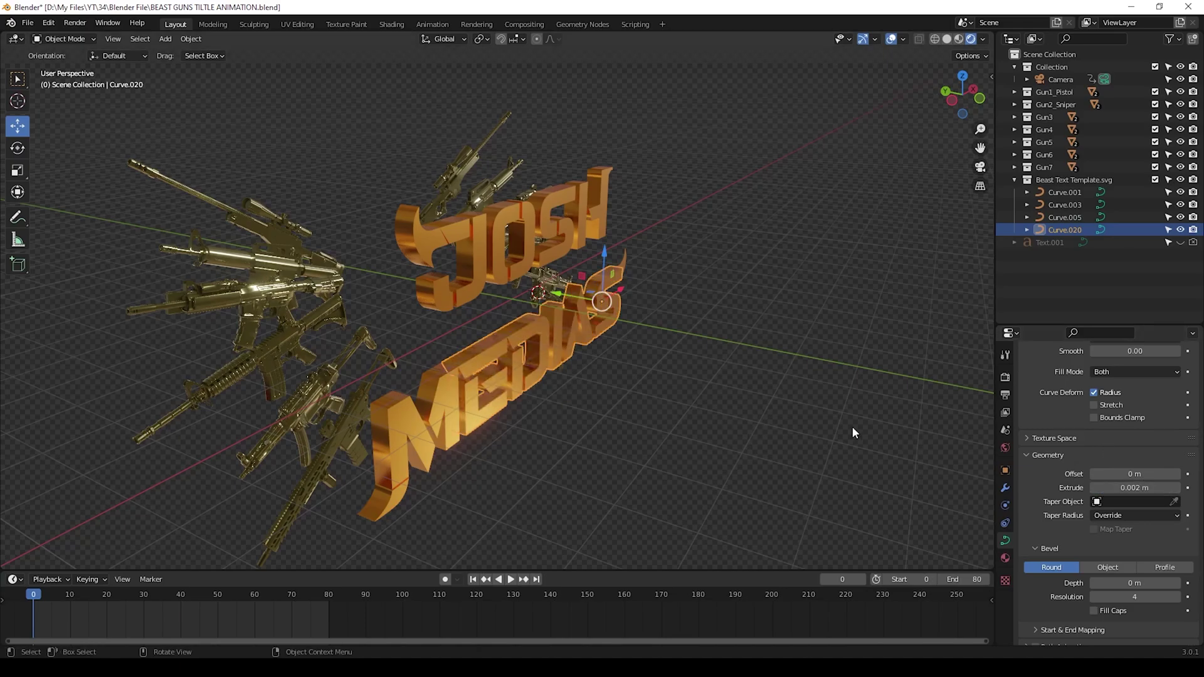
- Extrude the horn curve on the final S of MEDIAS by 0.002 m
{"action": "middle_click_drag", "start_coordinate": [790, 419], "coordinate": [693, 414]}
{"action": "left_click", "coordinate": [753, 329]}
{"action": "left_click", "coordinate": [1129, 488]}
{"action": "type", "text": ".002"}
{"action": "key", "text": "Return"}
- Duplicate the extruded JOSH curve in place to serve as an outline
{"action": "left_click", "coordinate": [412, 320]}
{"action": "middle_click_drag", "start_coordinate": [412, 320], "coordinate": [499, 340]}
{"action": "left_click", "coordinate": [433, 269]}
{"action": "key", "text": "shift+d"}
{"action": "key", "text": "Escape"}
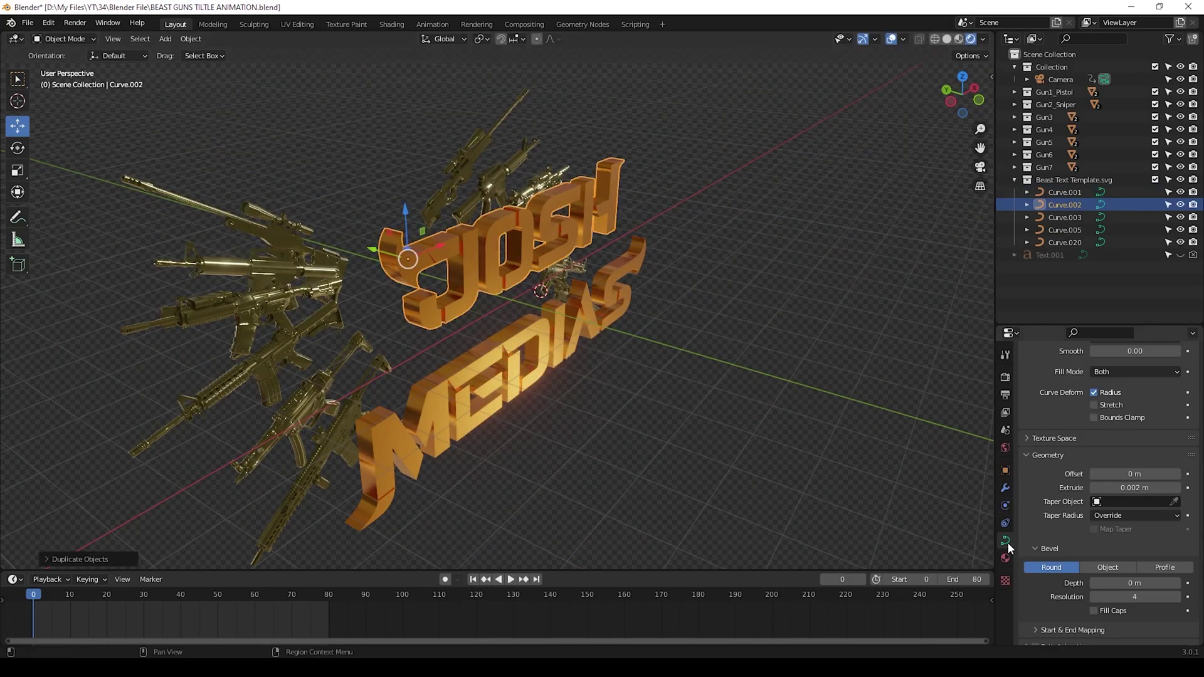
- Set the duplicated JOSH curve's fill mode to None and its bevel depth to 0.0002 m
{"action": "scroll", "coordinate": [1044, 529], "scroll_direction": "up", "scroll_amount": 4}
{"action": "left_click", "coordinate": [1128, 472]}
{"action": "left_click", "coordinate": [1119, 491]}
{"action": "scroll", "coordinate": [1036, 535], "scroll_direction": "down", "scroll_amount": 5}
{"action": "double_click", "coordinate": [1151, 506]}
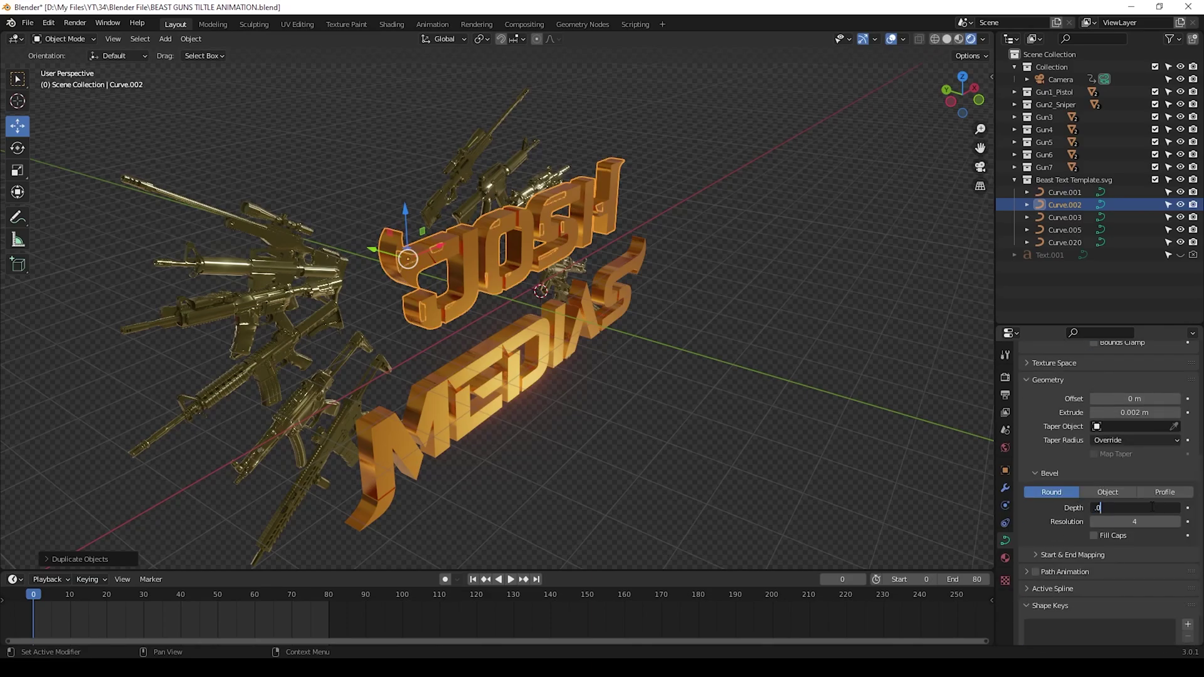
{"action": "key", "text": "Return"}
{"action": "scroll", "coordinate": [667, 243], "scroll_direction": "up", "scroll_amount": 2}
{"action": "middle_click_drag", "start_coordinate": [667, 242], "coordinate": [634, 205]}
{"action": "left_click", "coordinate": [1132, 507]}
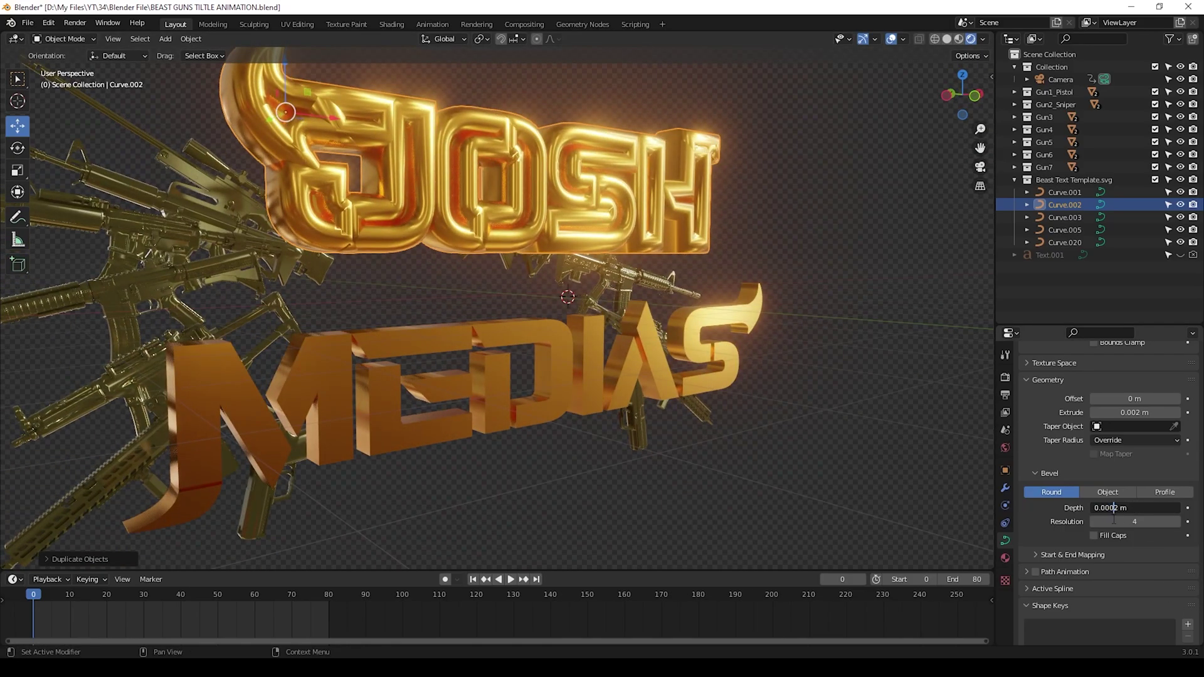
{"action": "key", "text": "Return"}
{"action": "middle_click_drag", "start_coordinate": [946, 468], "coordinate": [455, 226]}
- Make the JOSH outline's material a separate copy and change its base color to near white
{"action": "left_click", "coordinate": [1006, 557]}
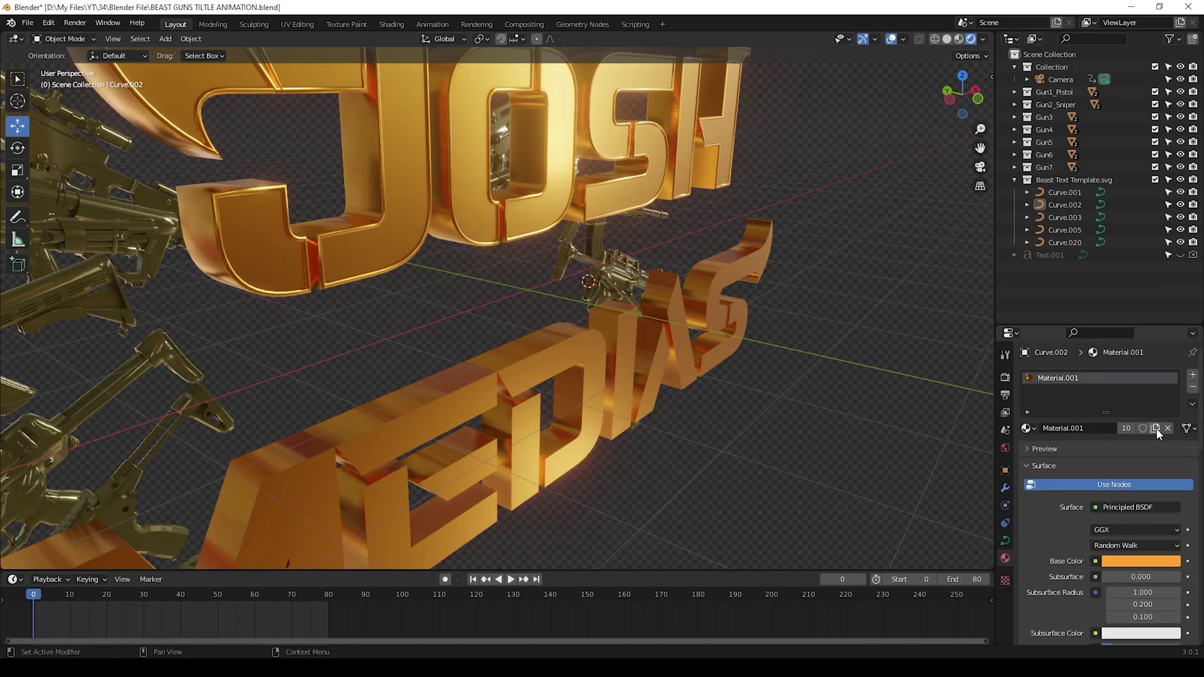
{"action": "left_click", "coordinate": [1155, 428]}
{"action": "left_click", "coordinate": [1164, 561]}
{"action": "left_click", "coordinate": [1114, 421]}
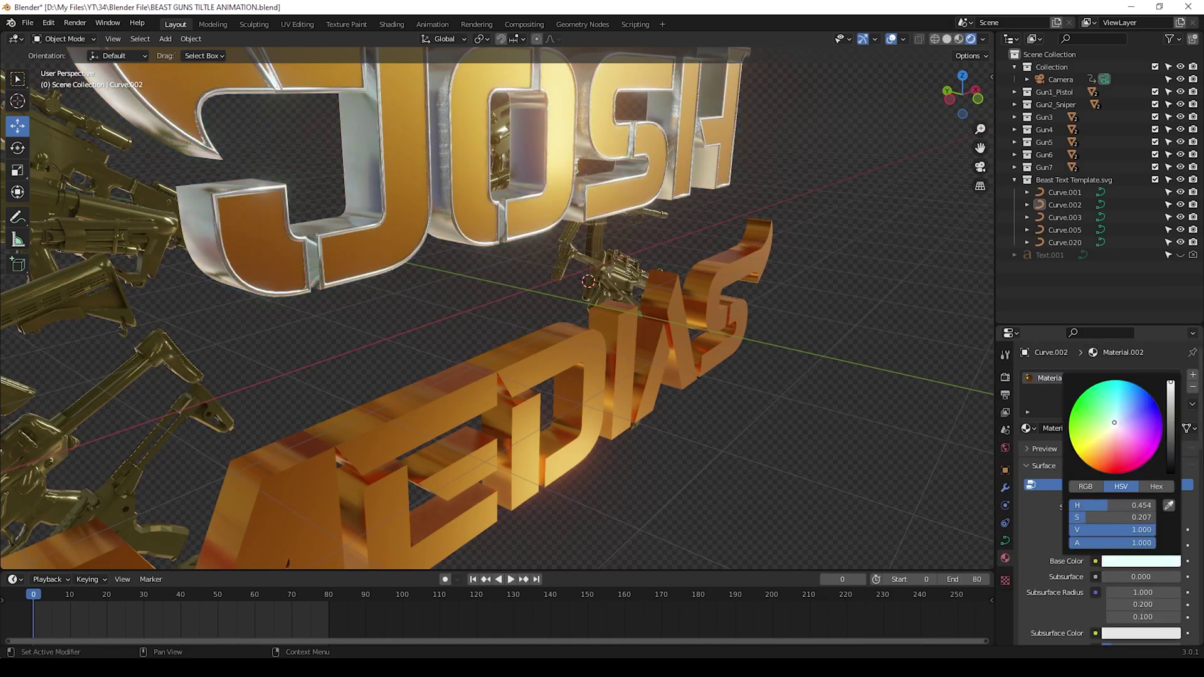
{"action": "left_click_drag", "start_coordinate": [1114, 422], "coordinate": [1117, 428]}
{"action": "scroll", "coordinate": [768, 409], "scroll_direction": "down", "scroll_amount": 4}
{"action": "middle_click_drag", "start_coordinate": [766, 374], "coordinate": [757, 364]}
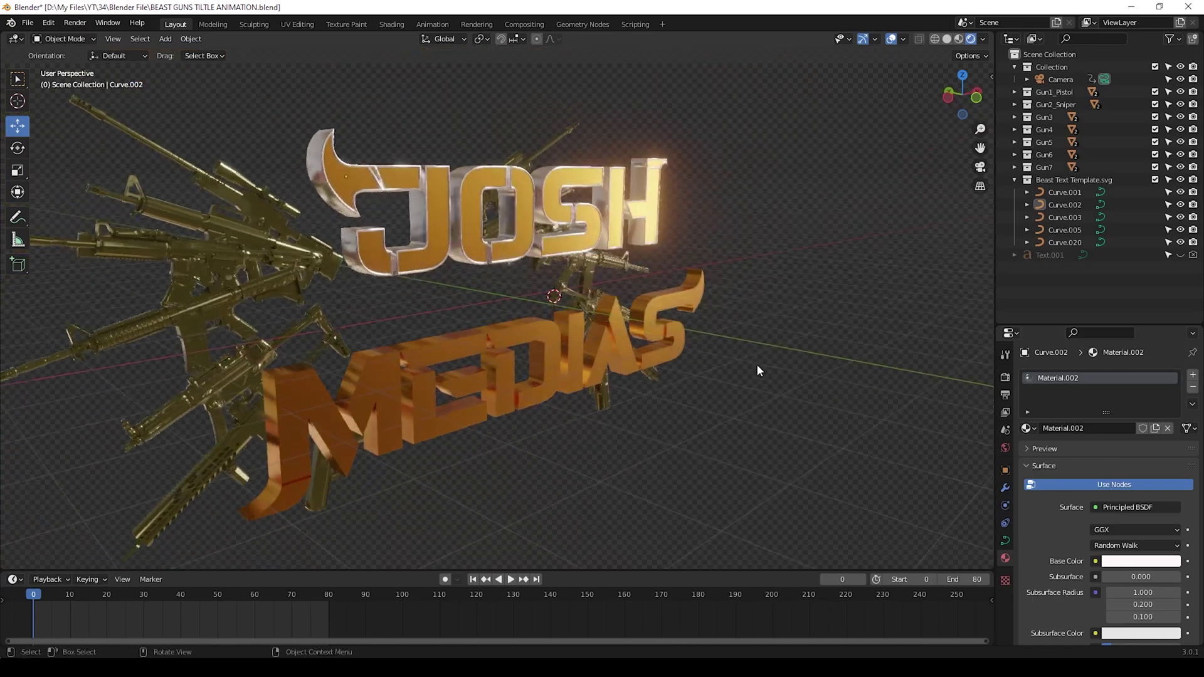
- Duplicate the extruded EDIAS letters curve in place
{"action": "scroll", "coordinate": [510, 401], "scroll_direction": "up", "scroll_amount": 3}
{"action": "left_click", "coordinate": [402, 405]}
{"action": "scroll", "coordinate": [402, 405], "scroll_direction": "down", "scroll_amount": 1}
{"action": "key", "text": "shift+d"}
{"action": "right_click", "coordinate": [440, 427]}
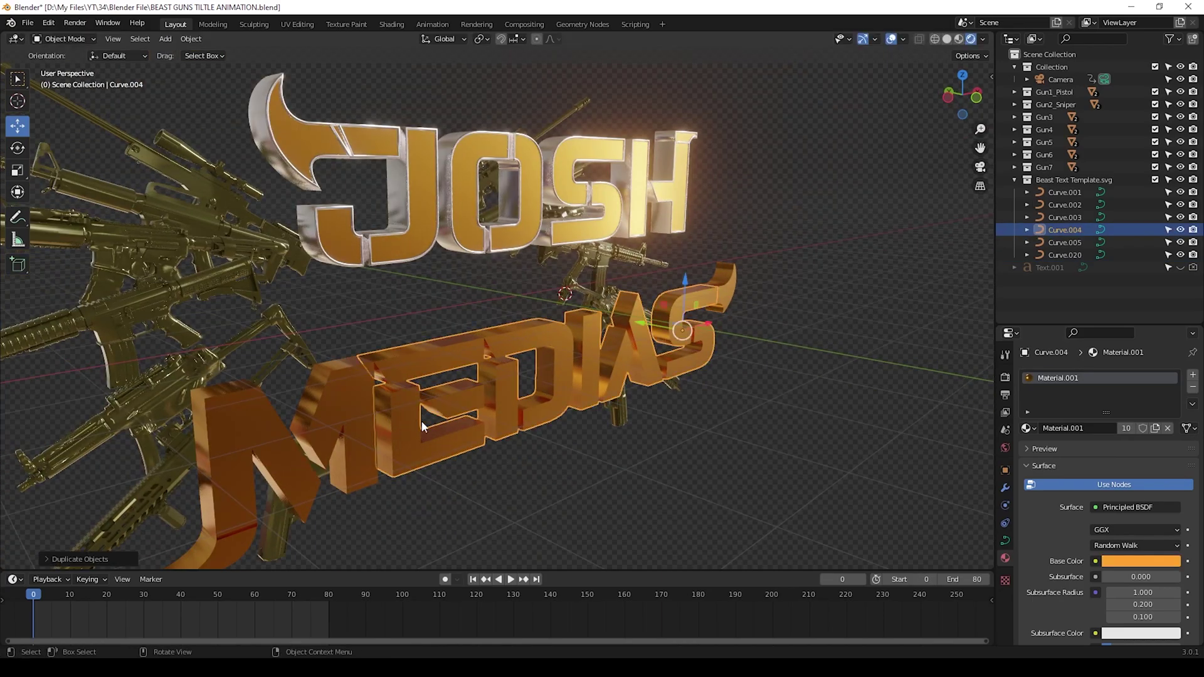
- Set the duplicated EDIAS curve's fill mode to None and give it a thin bevel depth
{"action": "left_click", "coordinate": [1006, 540]}
{"action": "left_click", "coordinate": [1141, 497]}
{"action": "left_click", "coordinate": [1128, 570]}
{"action": "scroll", "coordinate": [1091, 583], "scroll_direction": "down", "scroll_amount": 5}
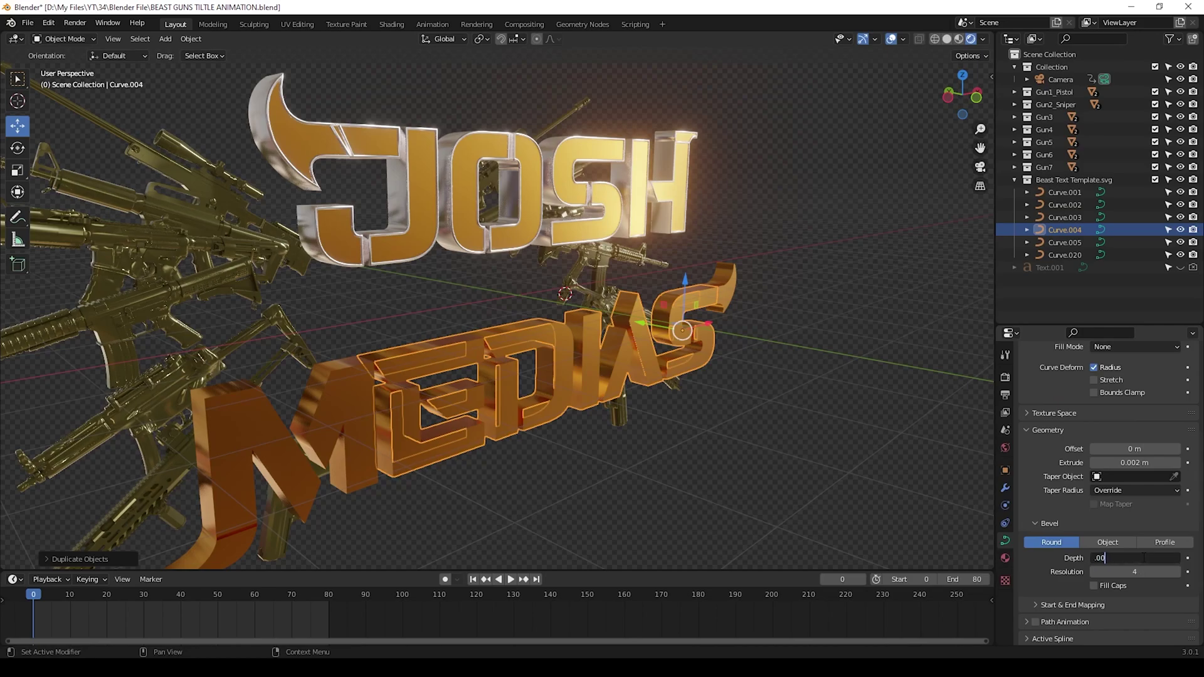
{"action": "key", "text": "Return"}
- Assign the near-white Material.002 to the EDIAS outline curve
{"action": "left_click", "coordinate": [1005, 557]}
{"action": "scroll", "coordinate": [1029, 477], "scroll_direction": "up", "scroll_amount": 5}
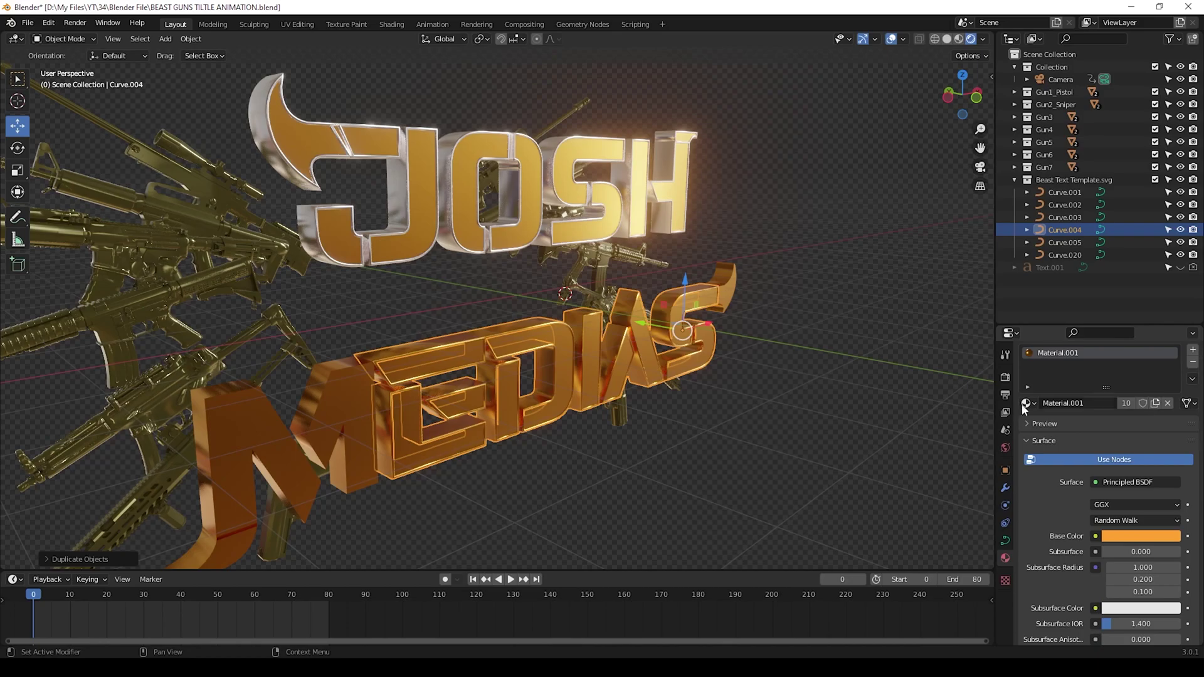
{"action": "left_click", "coordinate": [1031, 405]}
{"action": "left_click", "coordinate": [1062, 458]}
- Duplicate the M curve of MEDIAS in place and assign Material.002 to the copy
{"action": "left_click", "coordinate": [348, 398]}
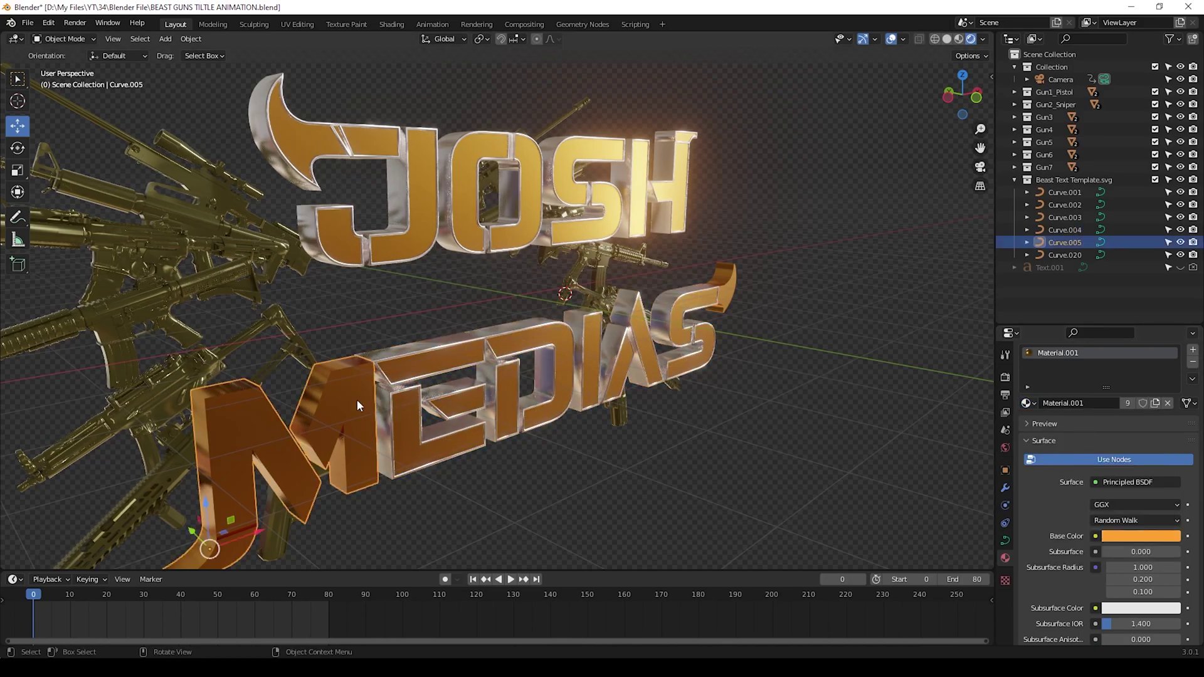
{"action": "key", "text": "shift+d"}
{"action": "key", "text": "Escape"}
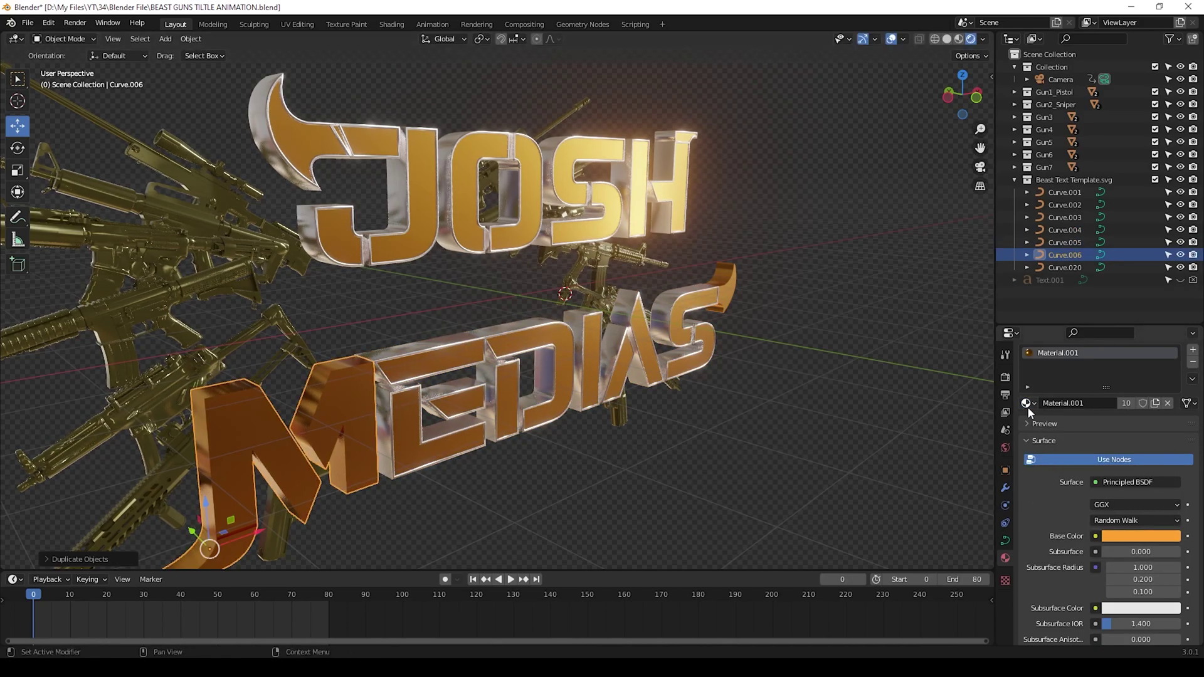
{"action": "left_click", "coordinate": [1029, 403]}
{"action": "left_click", "coordinate": [1061, 458]}
- Set the duplicated M curve's fill mode to None and give it a thin bevel depth like the other outlines
{"action": "left_click", "coordinate": [1005, 540]}
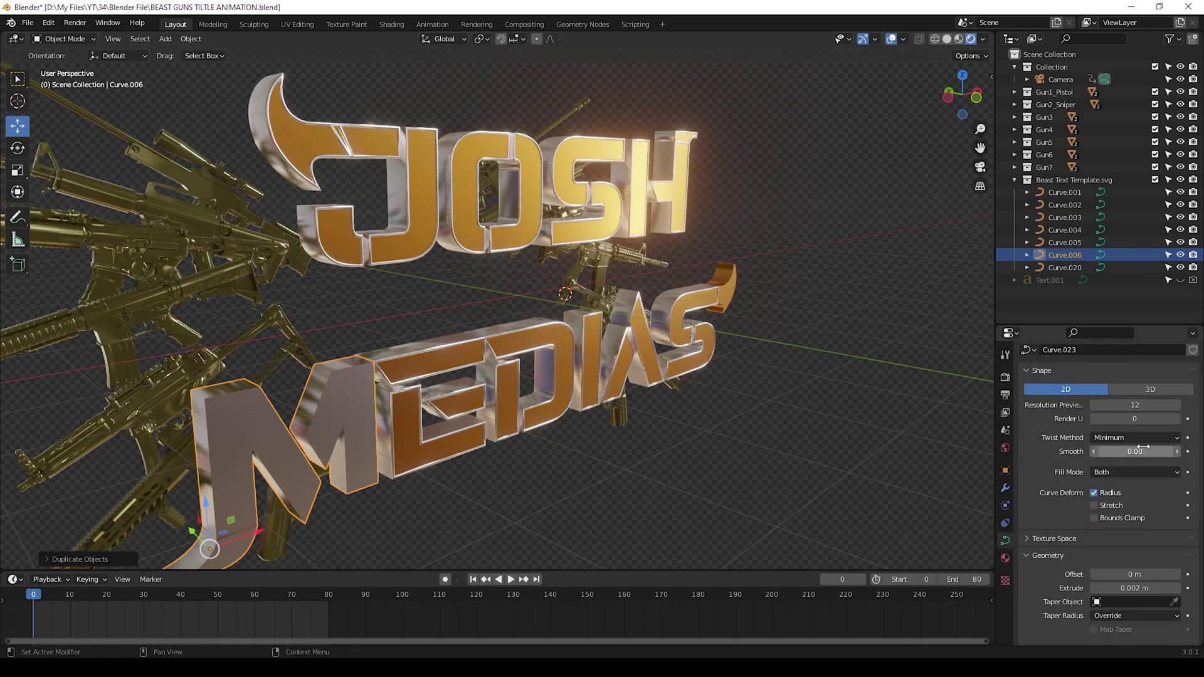
{"action": "left_click", "coordinate": [1137, 472]}
{"action": "left_click", "coordinate": [1139, 491]}
{"action": "scroll", "coordinate": [1139, 542], "scroll_direction": "down", "scroll_amount": 5}
{"action": "left_click", "coordinate": [1142, 557]}
{"action": "type", "text": ".005"}
{"action": "key", "text": "Return"}
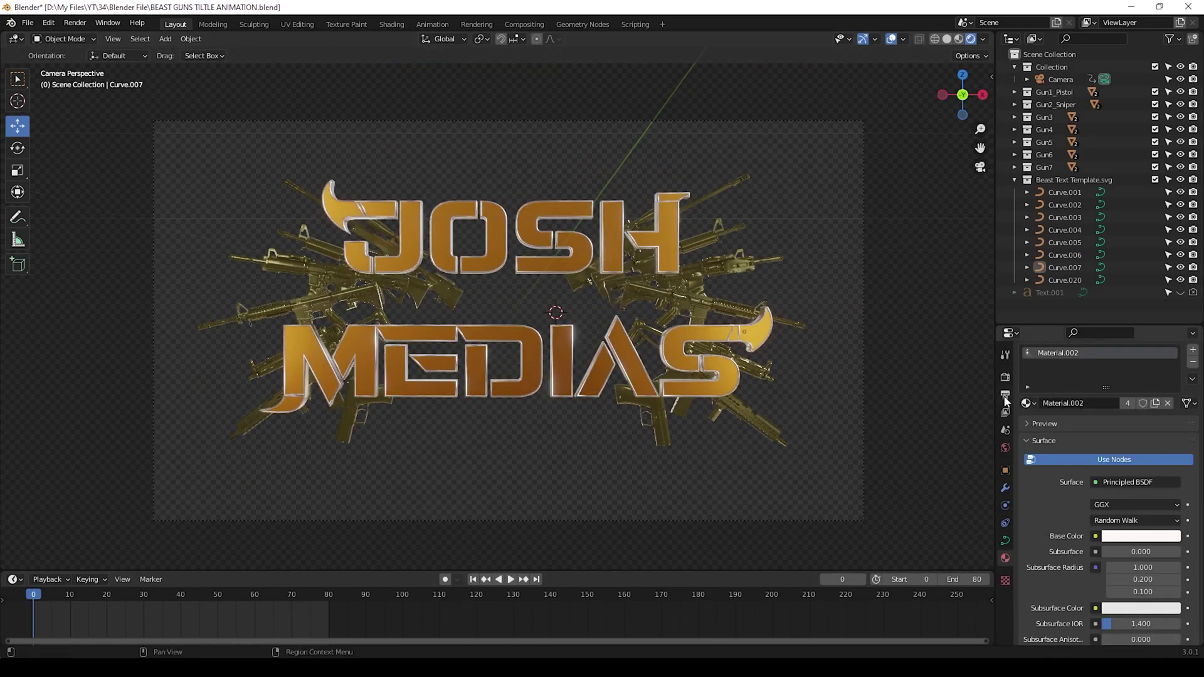
- Set the render output color to RGB and the output path to D:\My Files\YT\34\OUT\JOSH
{"action": "left_click", "coordinate": [1006, 396]}
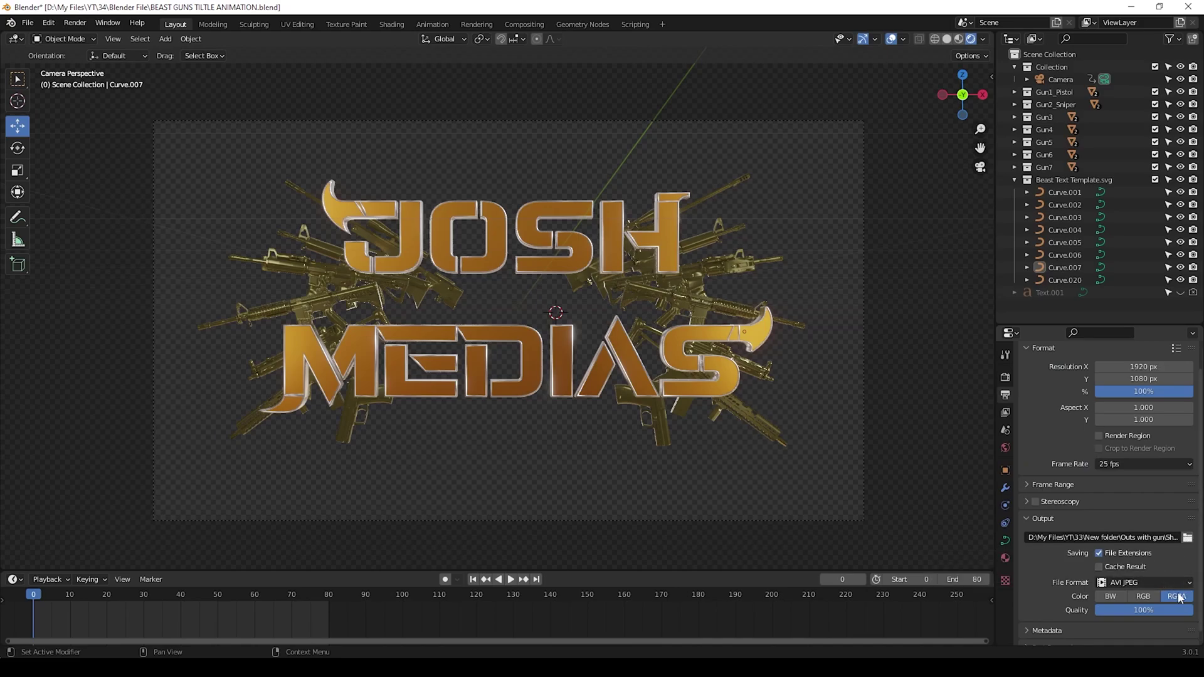
{"action": "left_click", "coordinate": [1143, 596]}
{"action": "left_click", "coordinate": [1185, 597]}
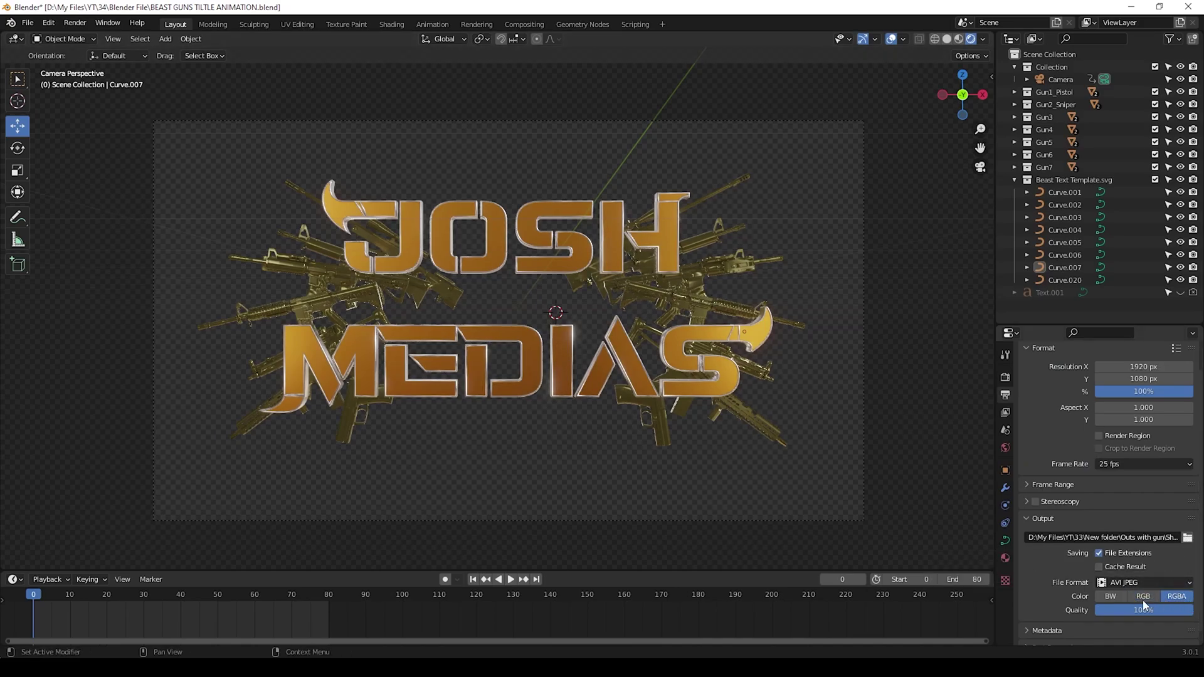
{"action": "left_click", "coordinate": [1187, 537]}
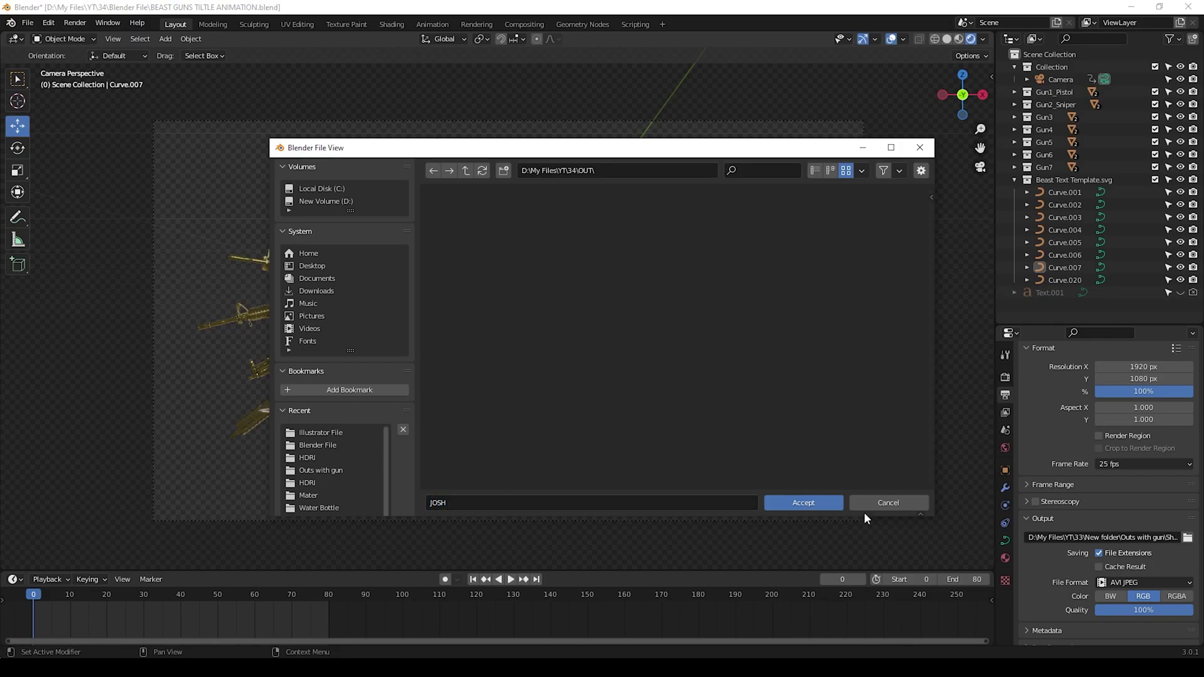
{"action": "left_click", "coordinate": [826, 505]}
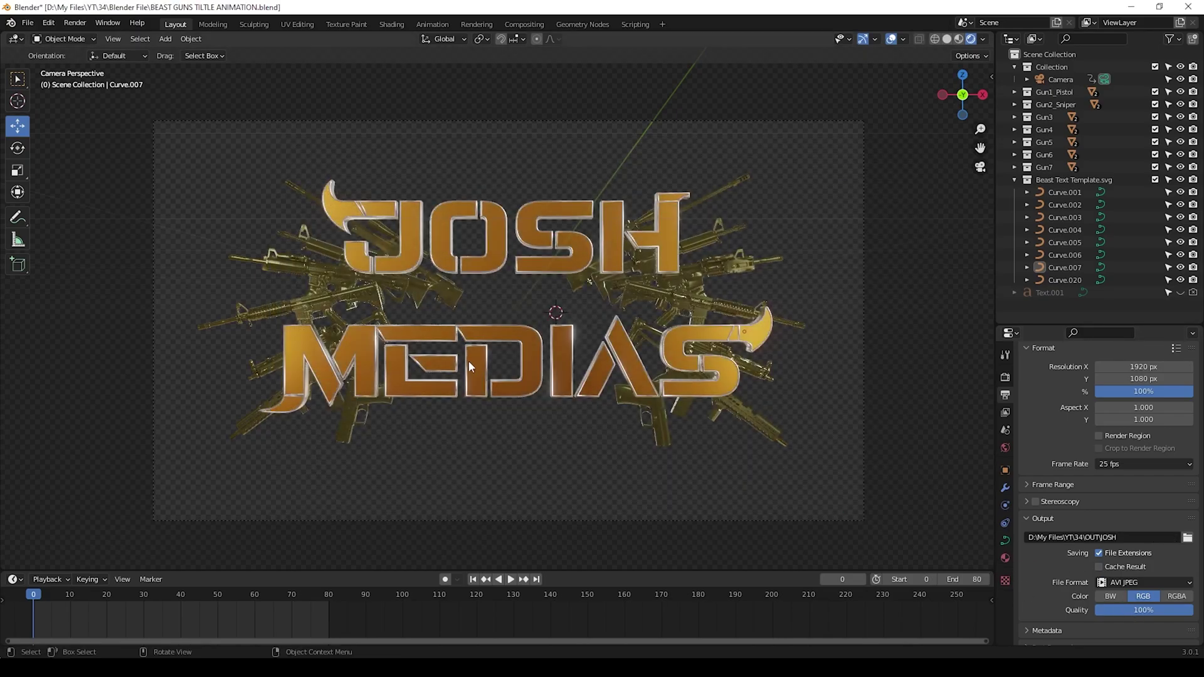
- Start rendering the animation
{"action": "left_click", "coordinate": [76, 23]}
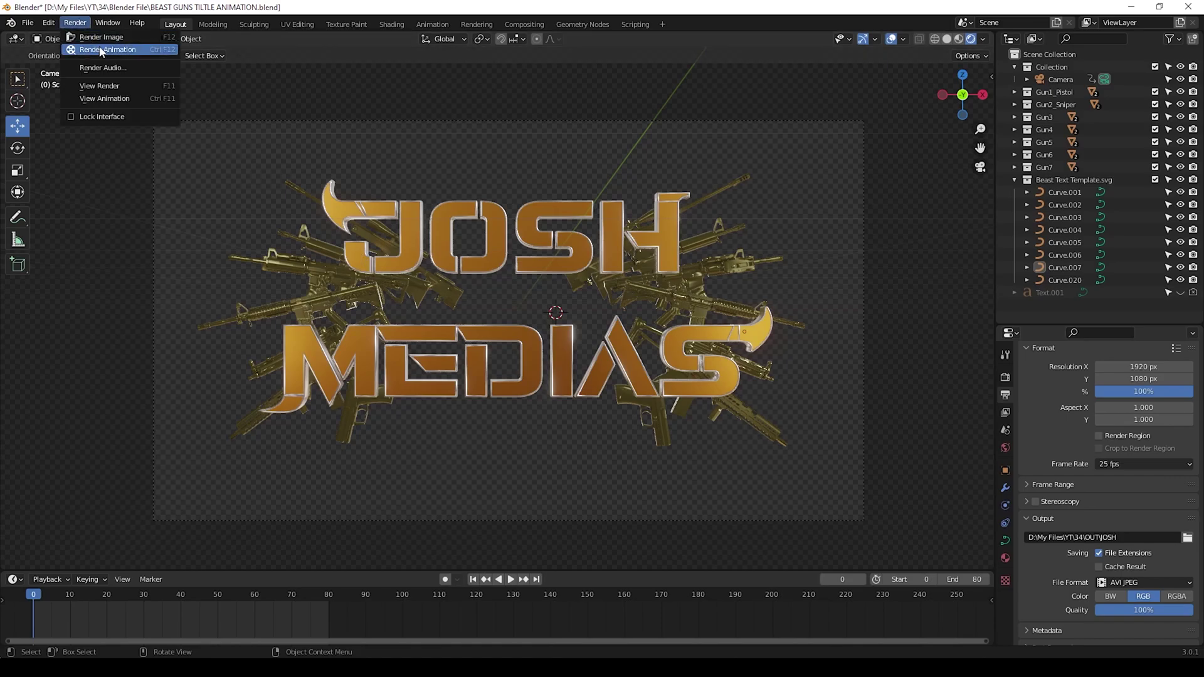